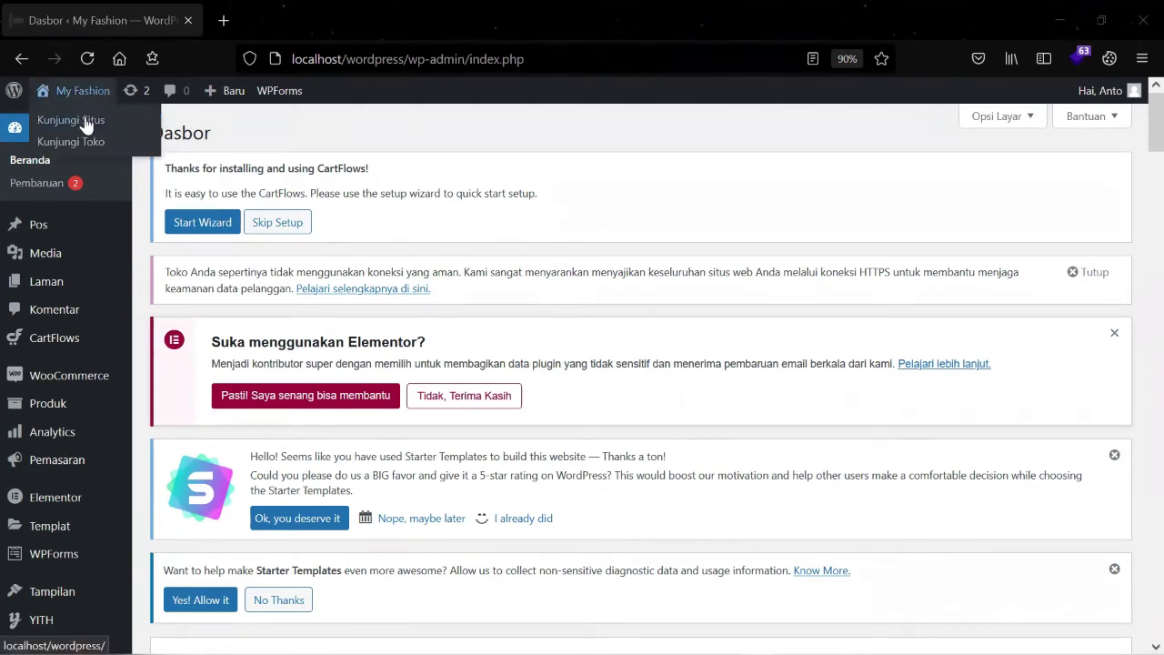
- Open the My Fashion site in a new browser tab and start customizing its theme
right_click(87, 122)
click(120, 134)
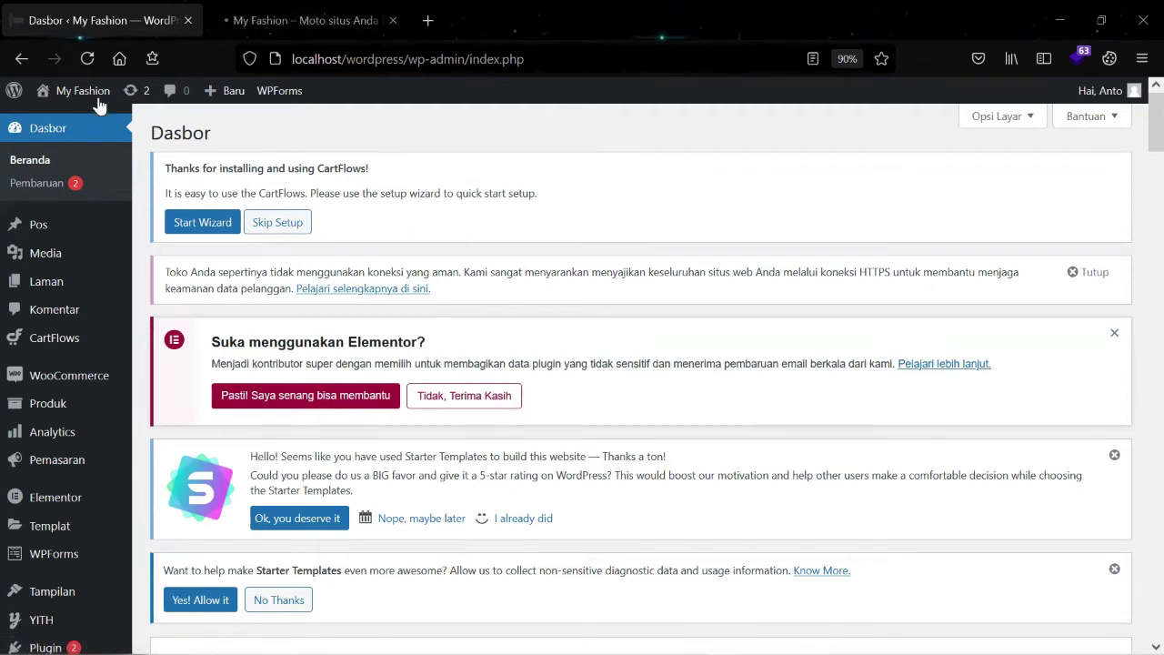
mouse_move(94, 98)
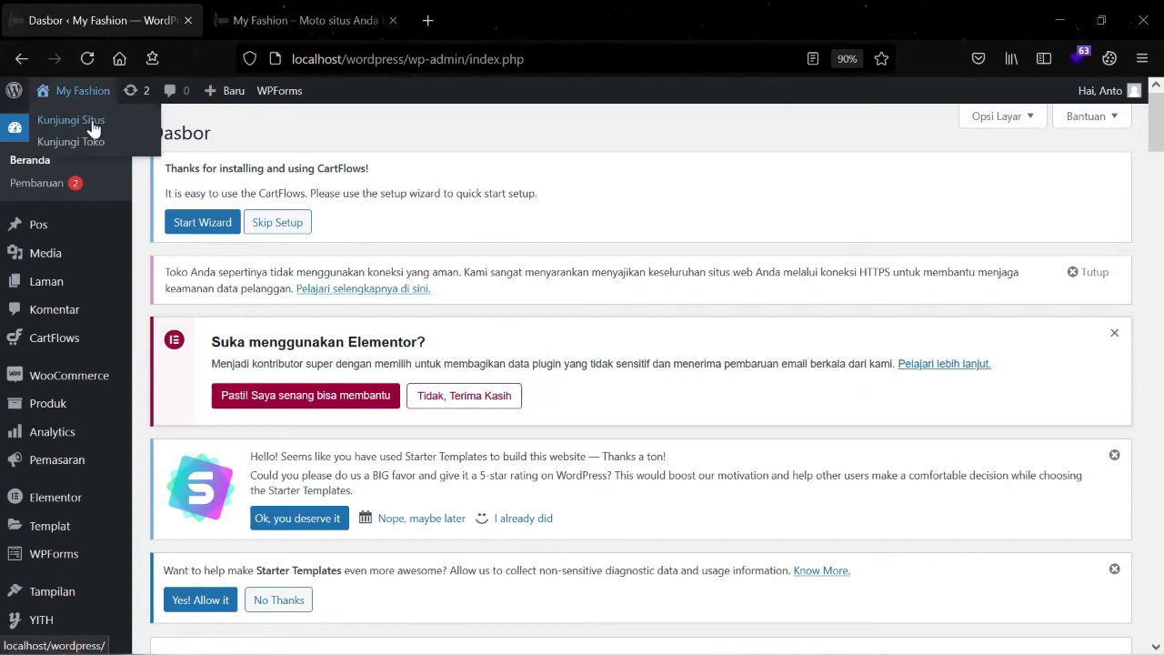
click(292, 26)
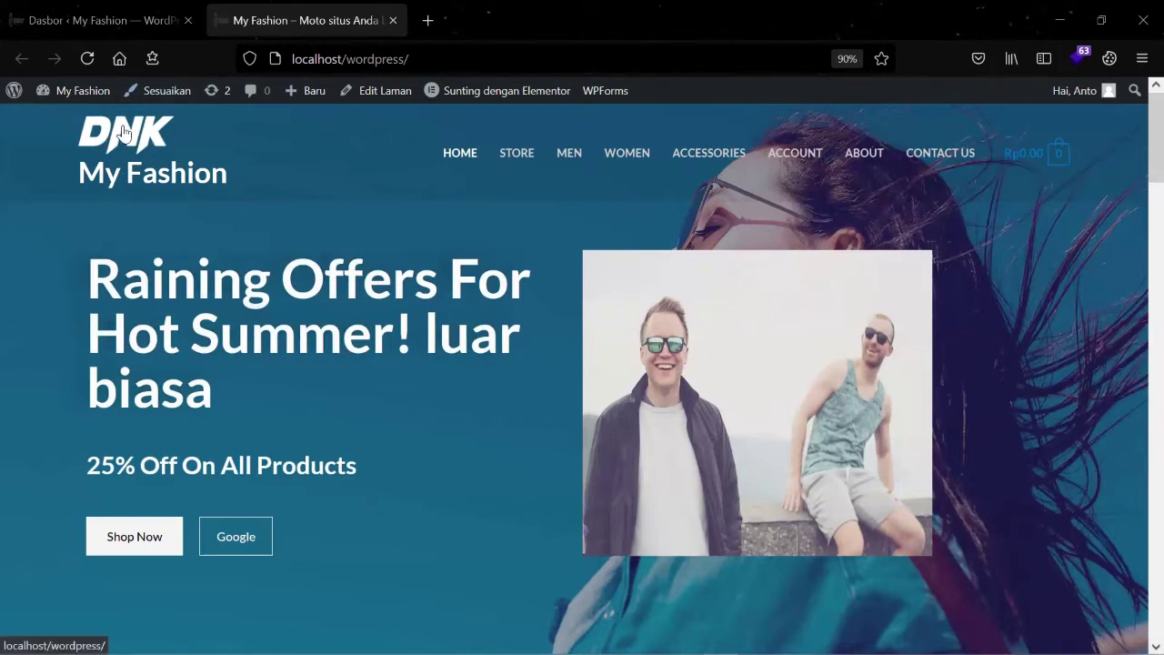
click(159, 95)
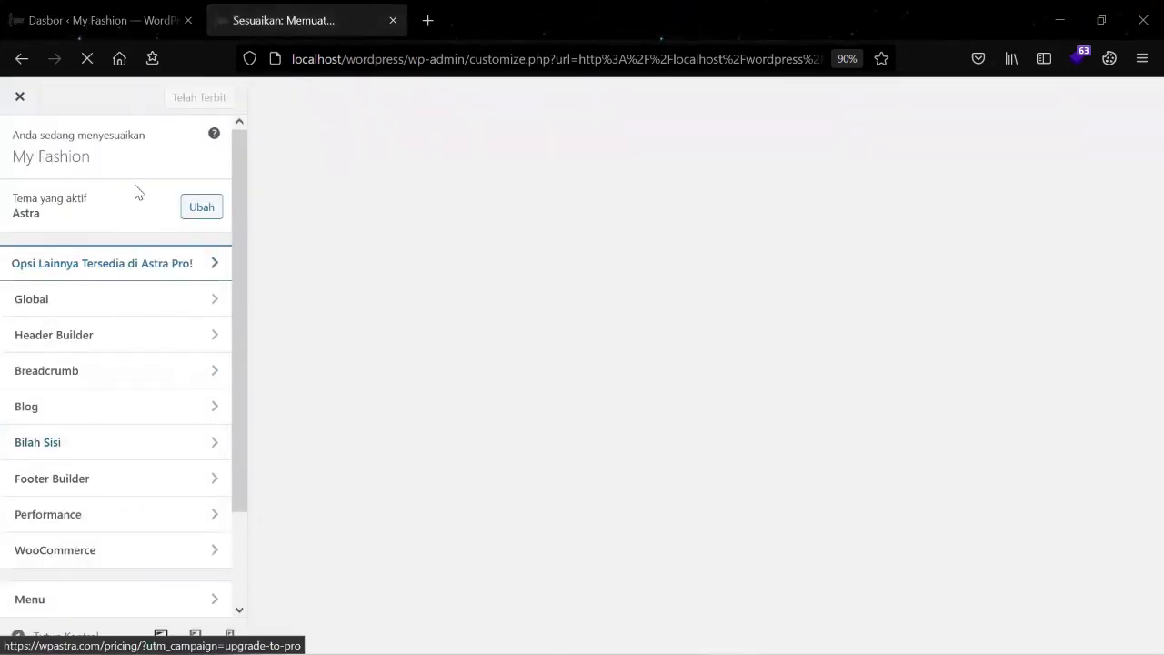
scroll(91, 239, down, 2)
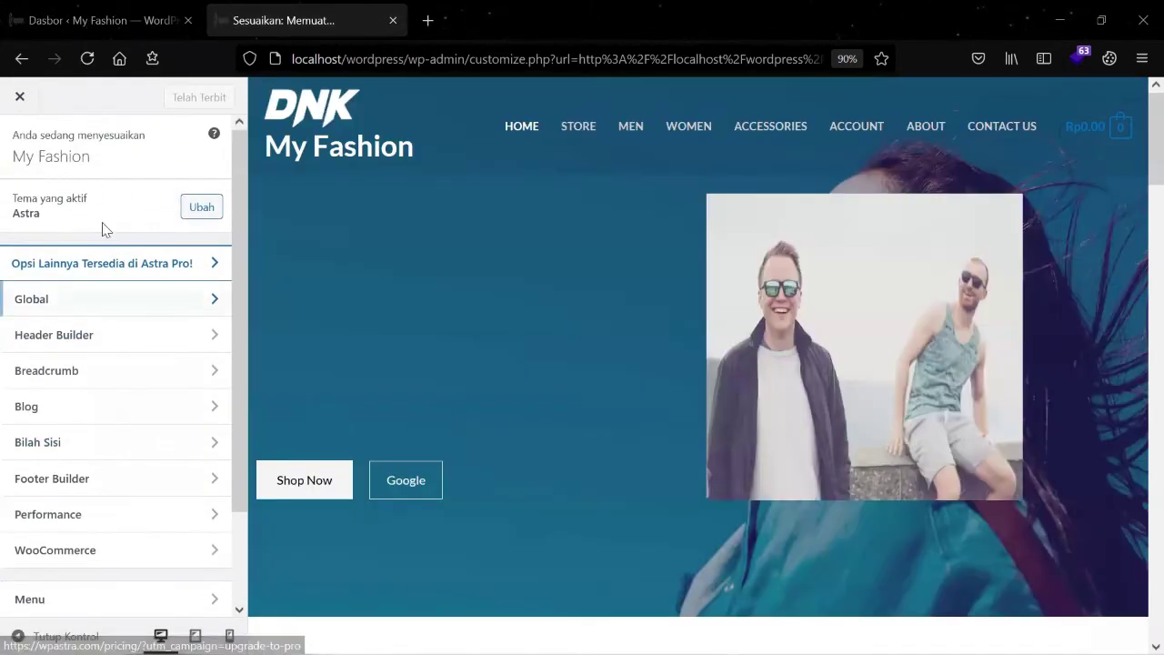
scroll(91, 341, down, 1)
scroll(100, 357, up, 1)
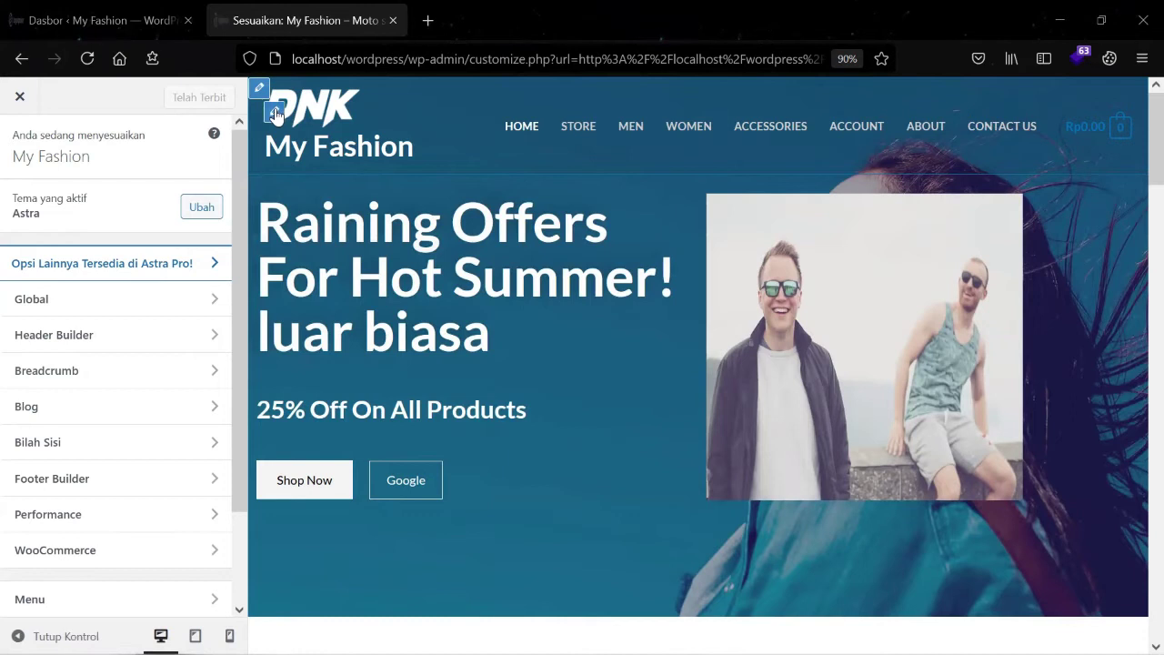
- Open the transparent header's logo settings and turn off the different logo for retina devices
click(274, 113)
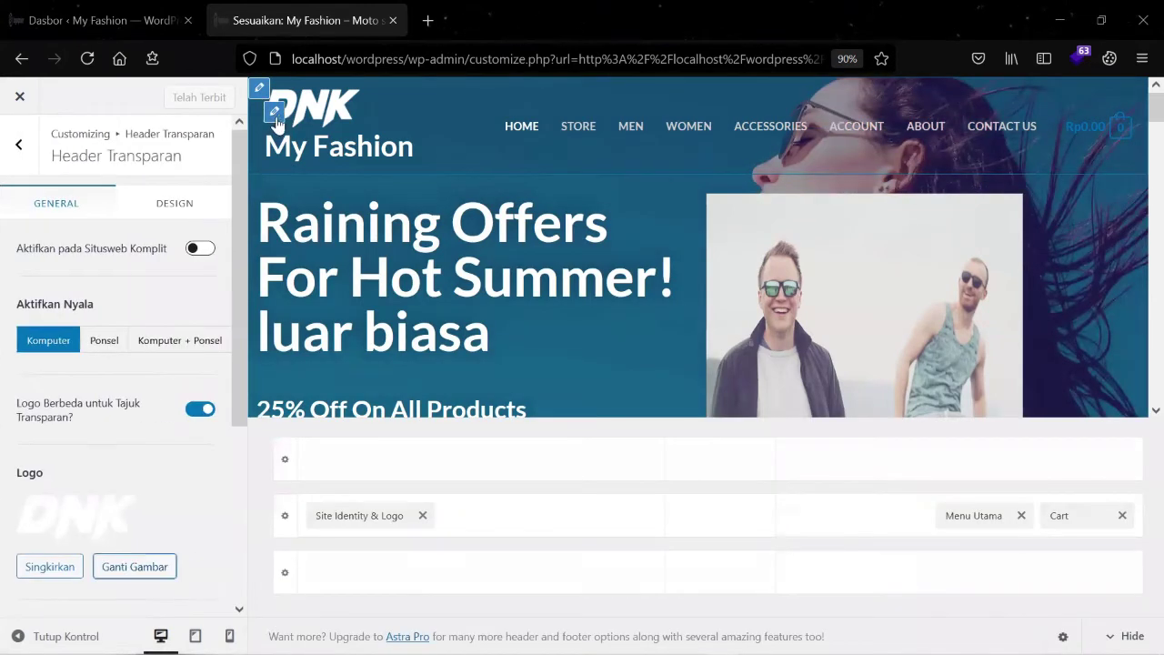
click(274, 116)
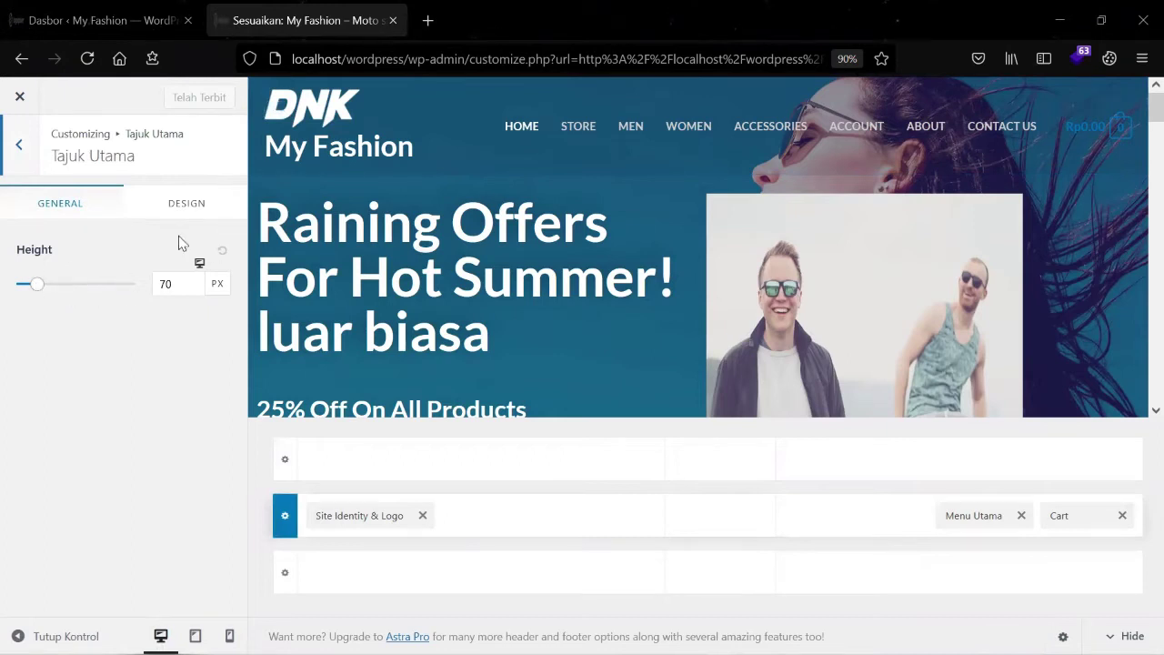
click(274, 113)
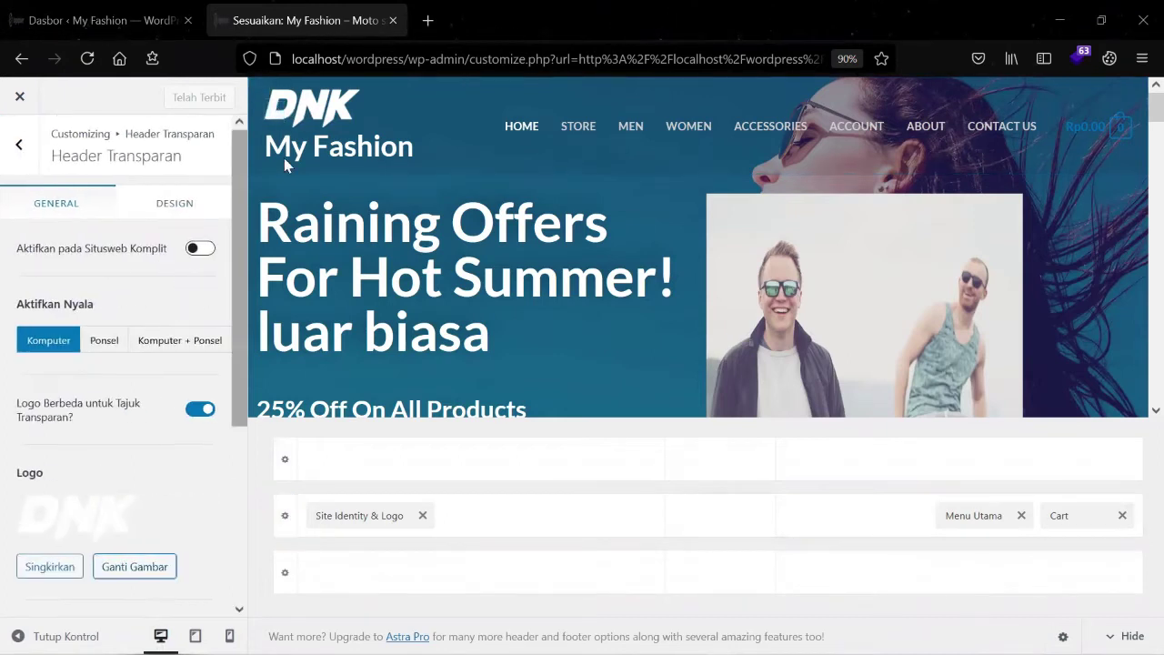
scroll(121, 283, down, 5)
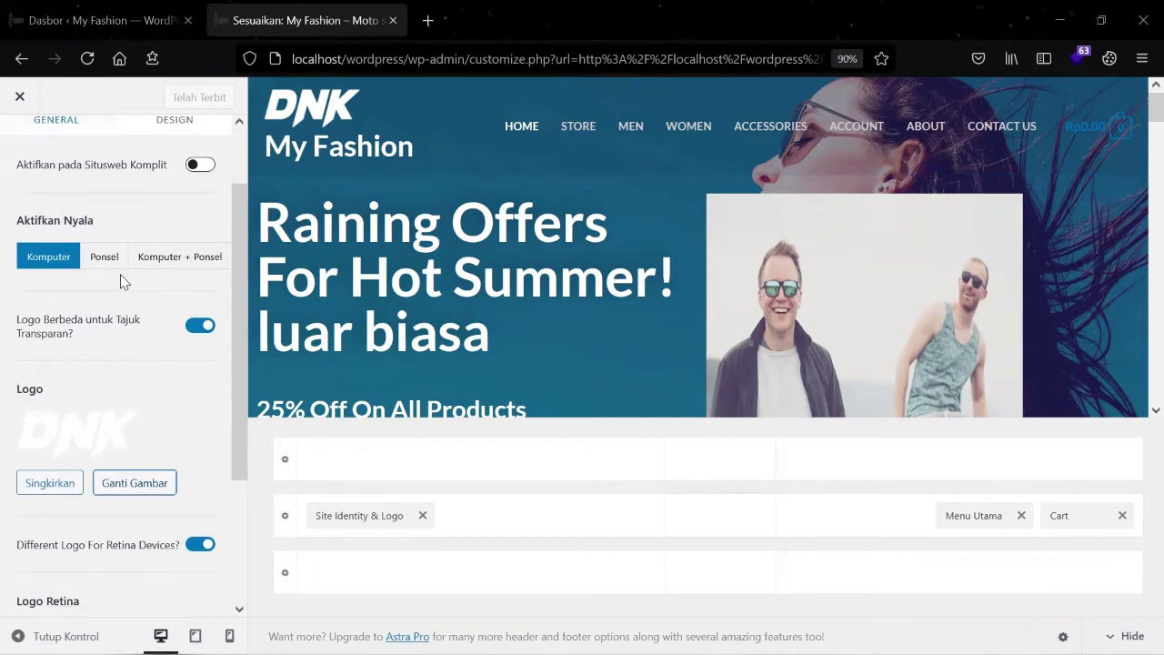
scroll(114, 319, down, 1)
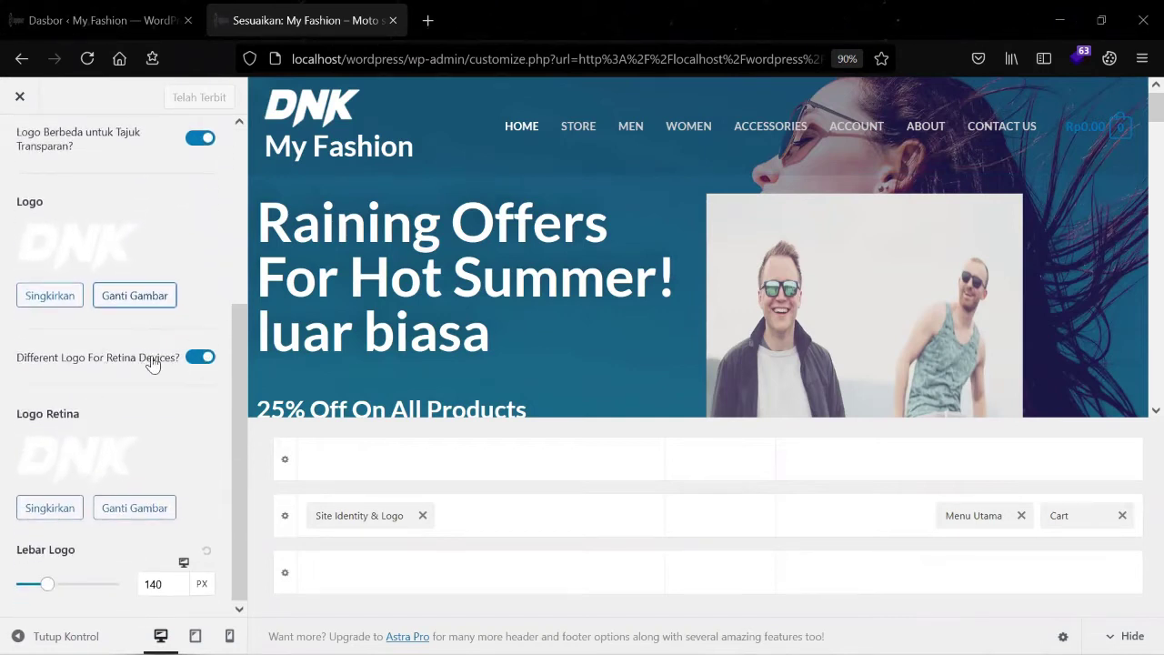
scroll(127, 377, up, 3)
scroll(156, 378, down, 2)
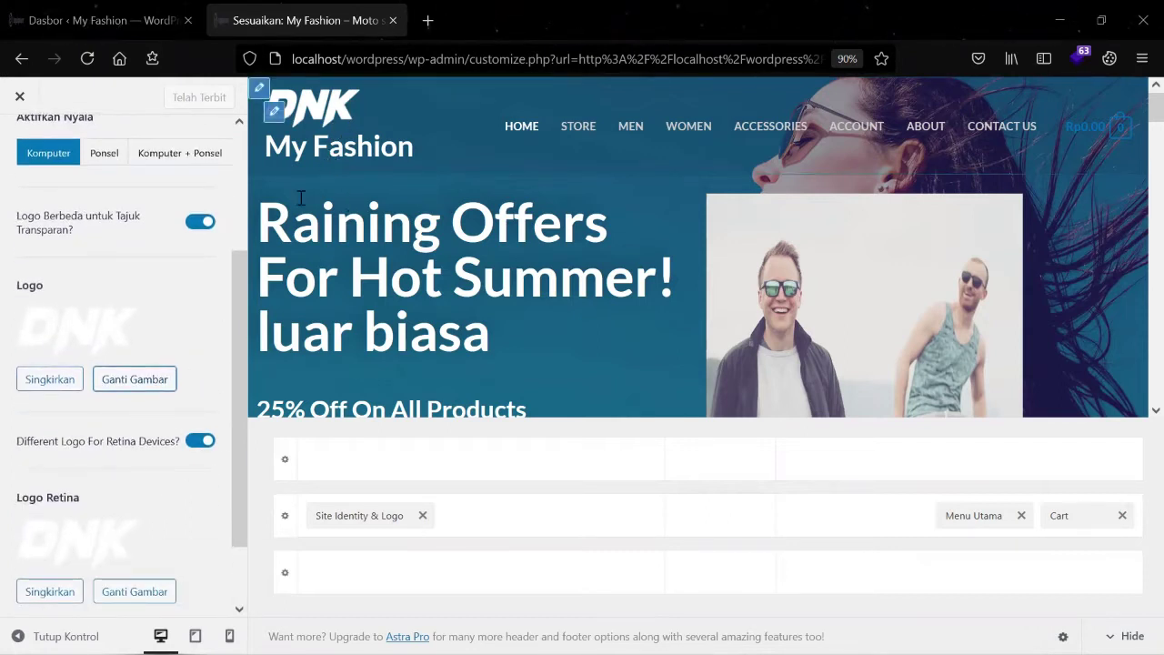
click(200, 441)
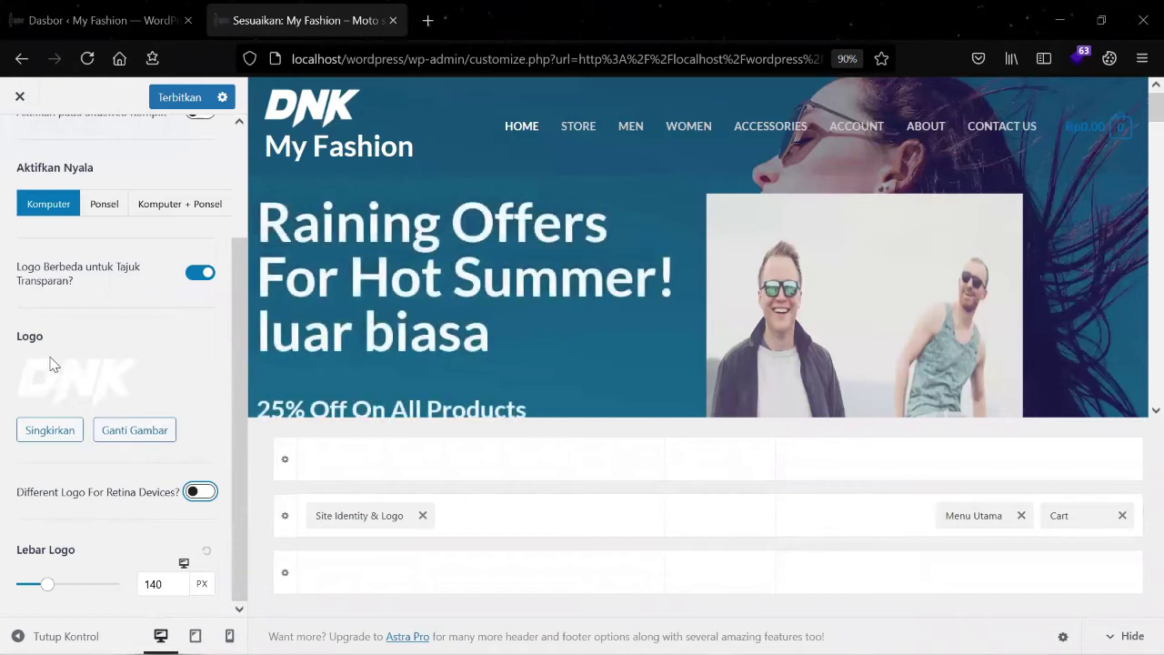
- Replace the transparent header's logo with cropped-client-logo-3.png from the media library and publish the change
click(148, 435)
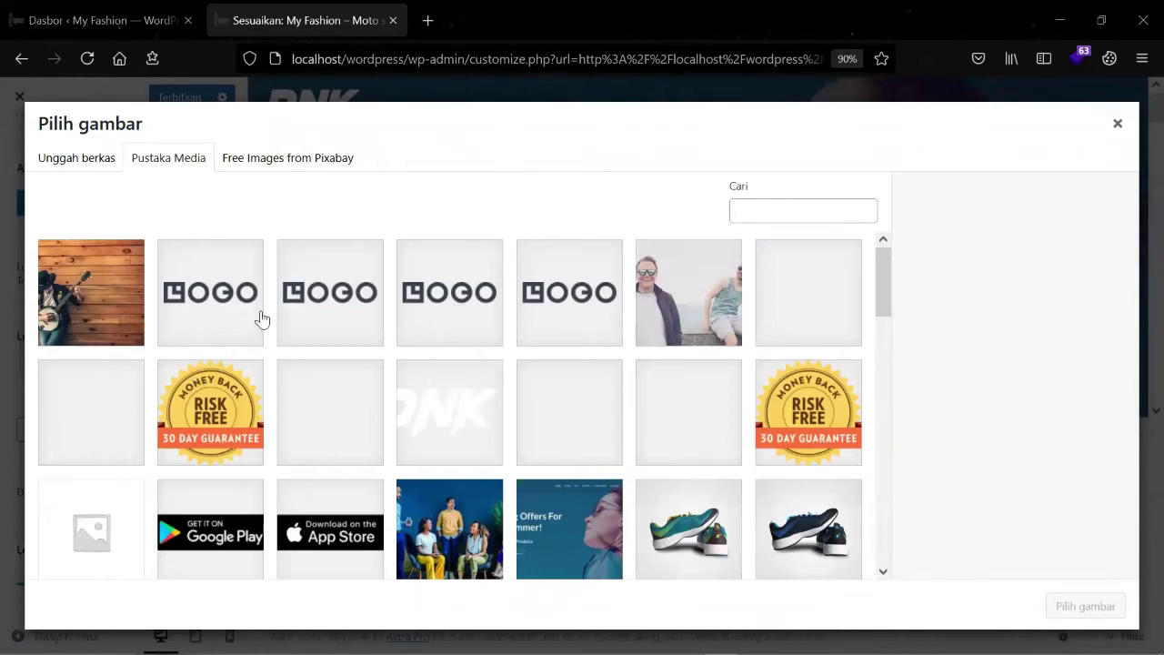
click(99, 157)
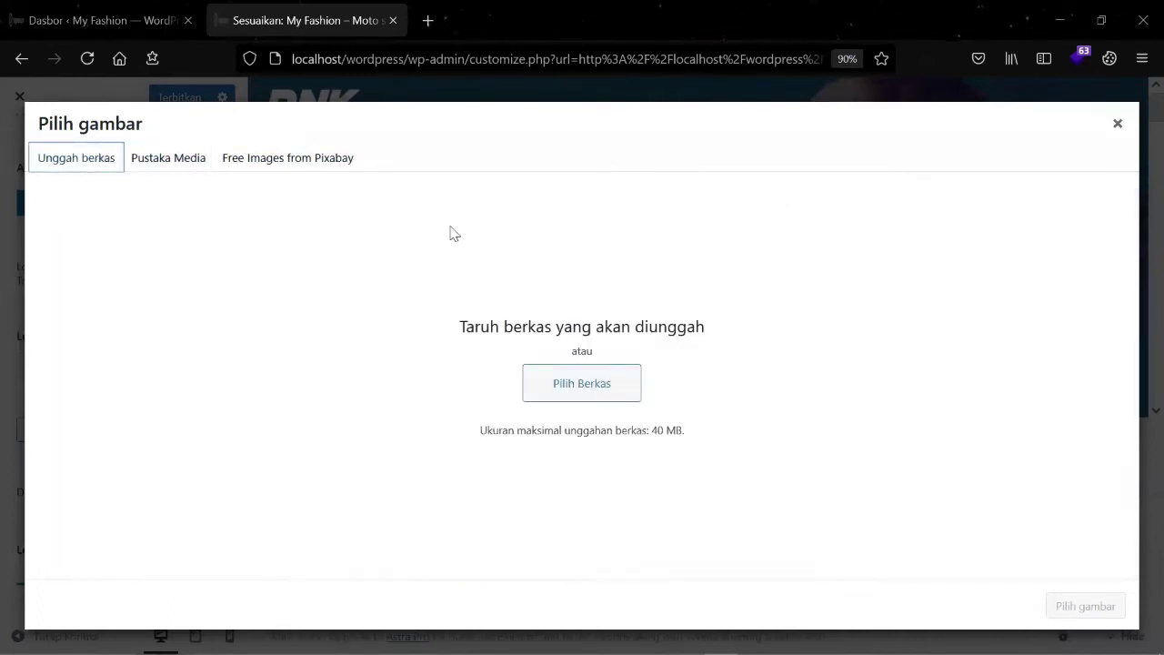
click(606, 401)
click(189, 168)
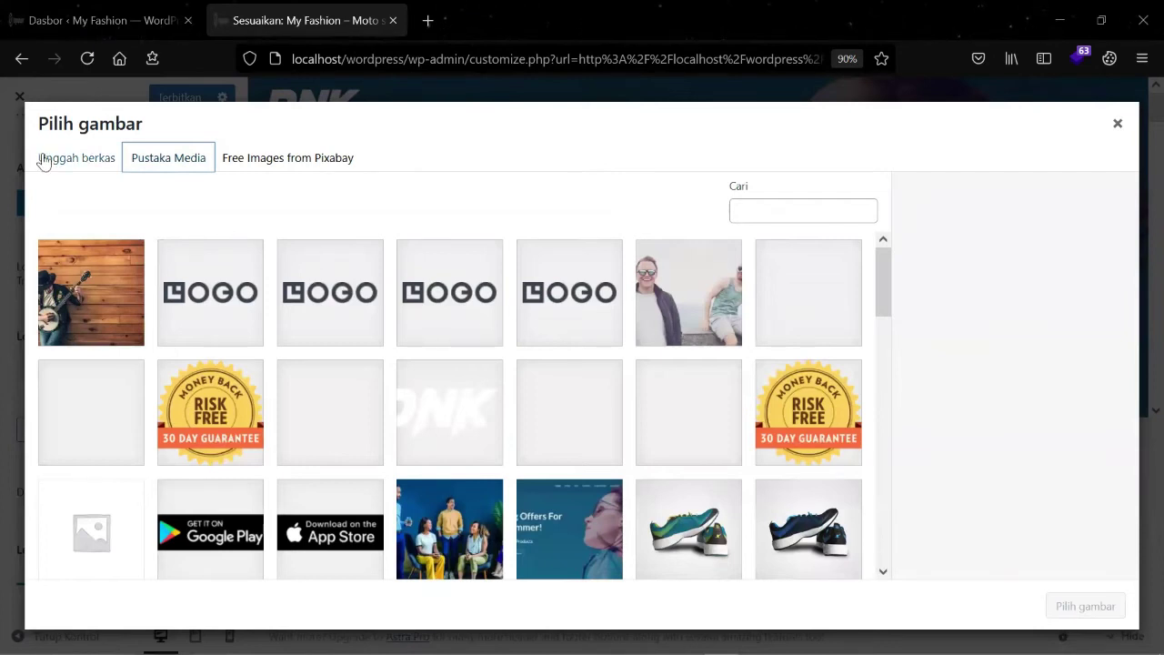
click(326, 161)
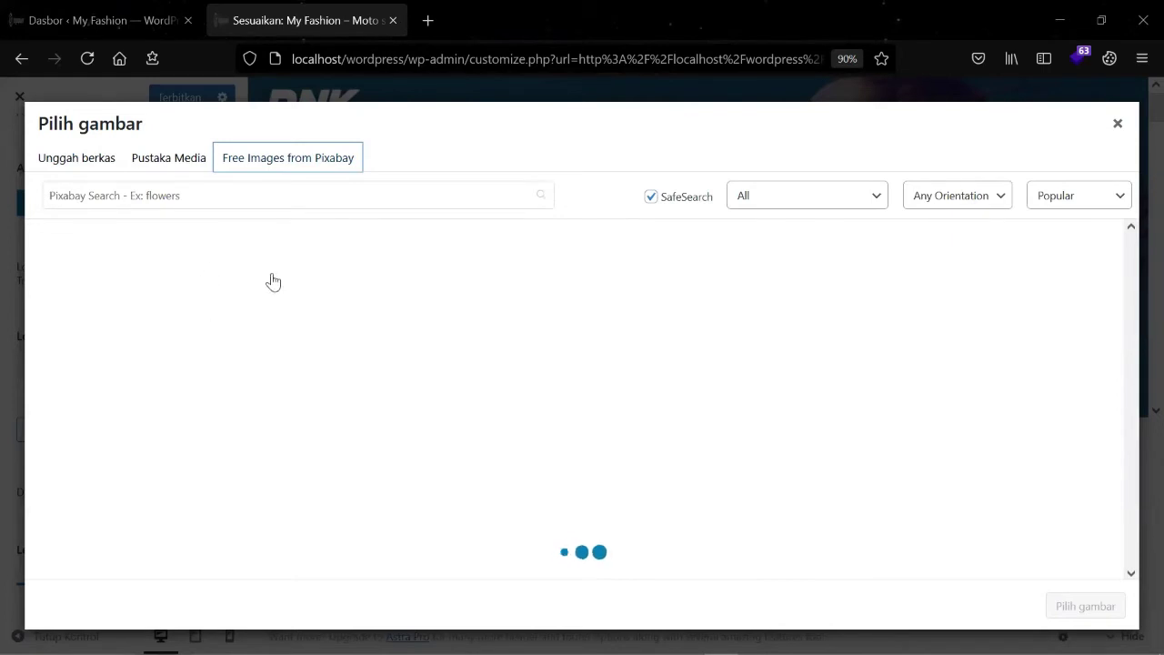
click(157, 172)
click(554, 295)
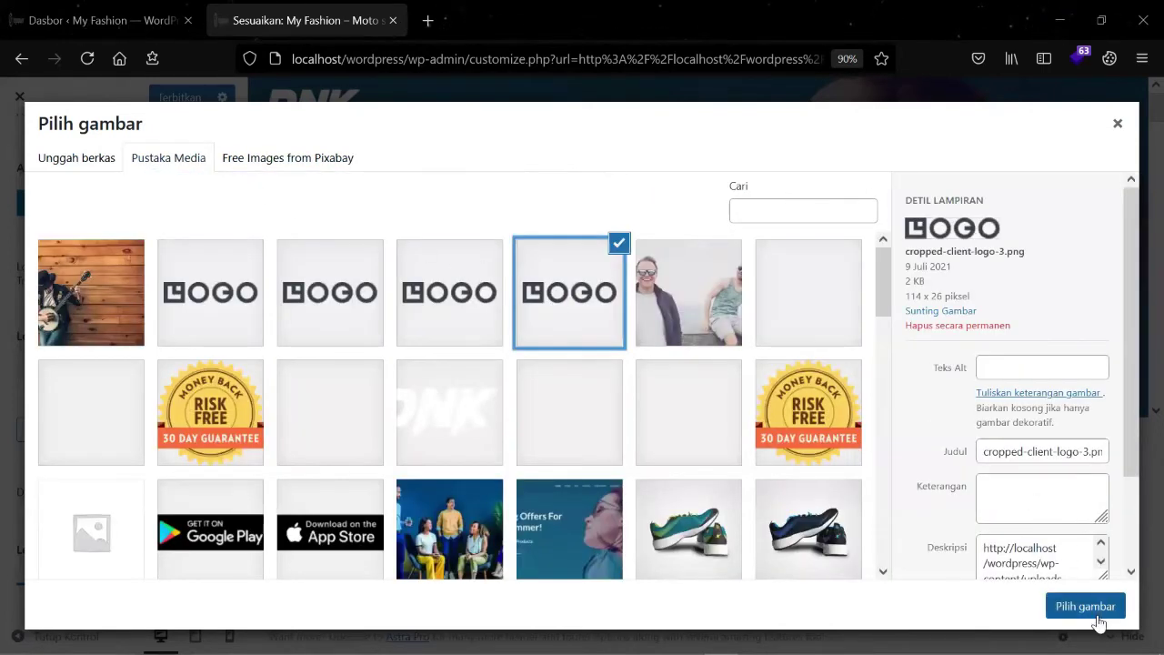
click(1084, 606)
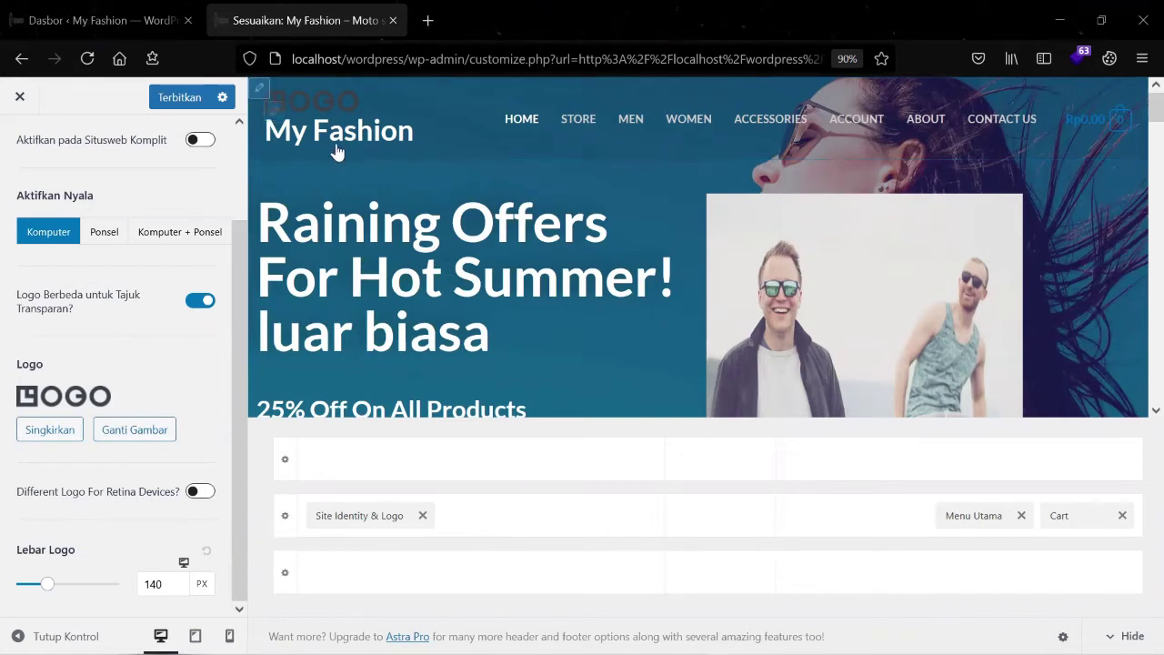
click(178, 99)
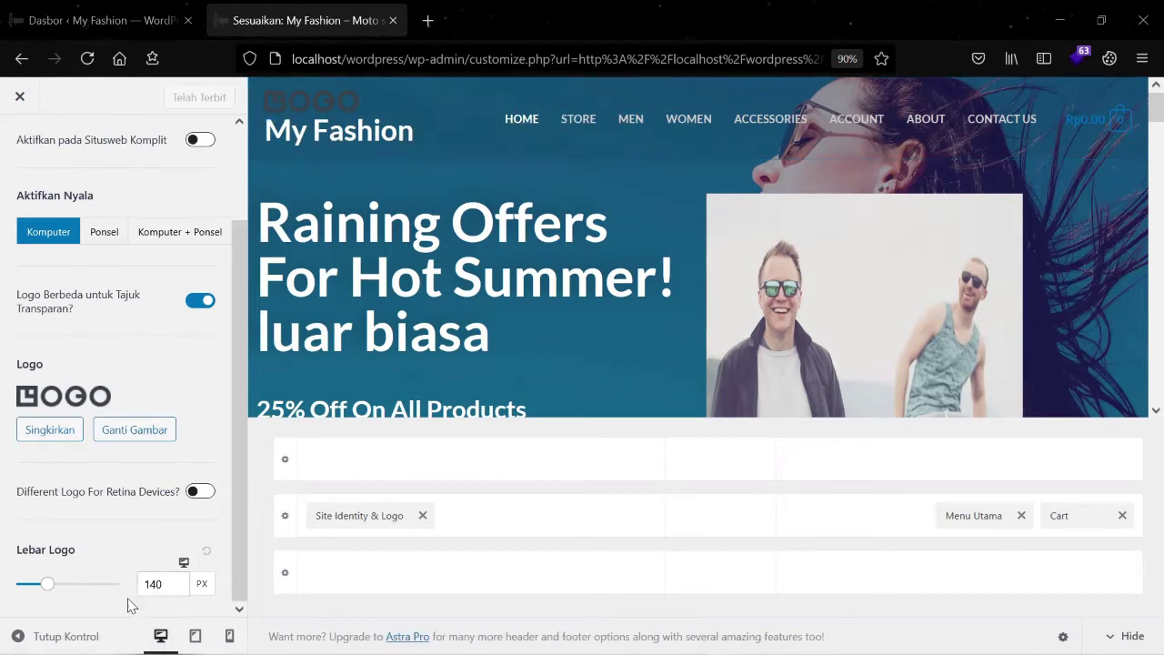
click(22, 95)
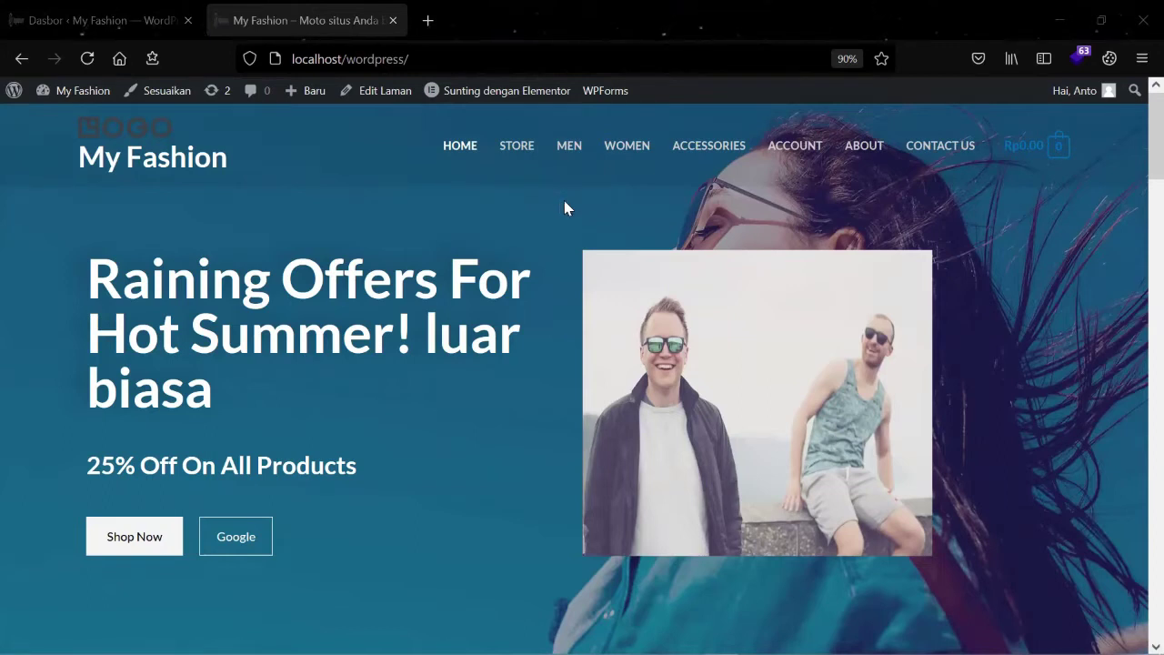
- View the published home page header and open the site's Store page
mouse_move(1027, 147)
scroll(512, 174, down, 1)
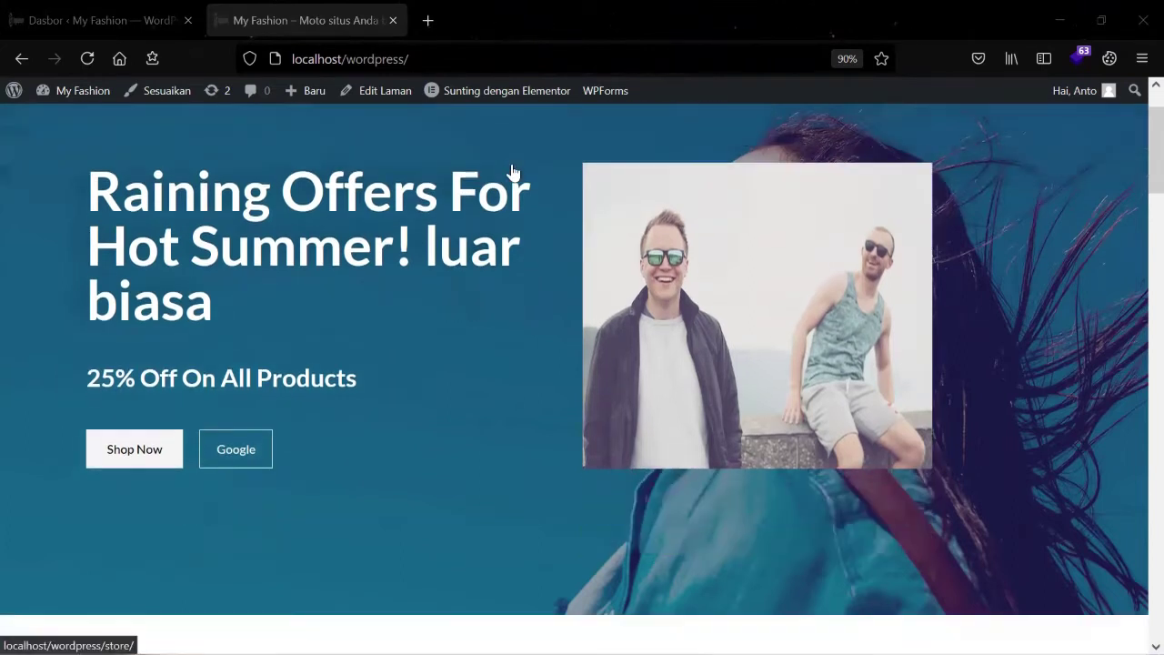
scroll(513, 182, up, 1)
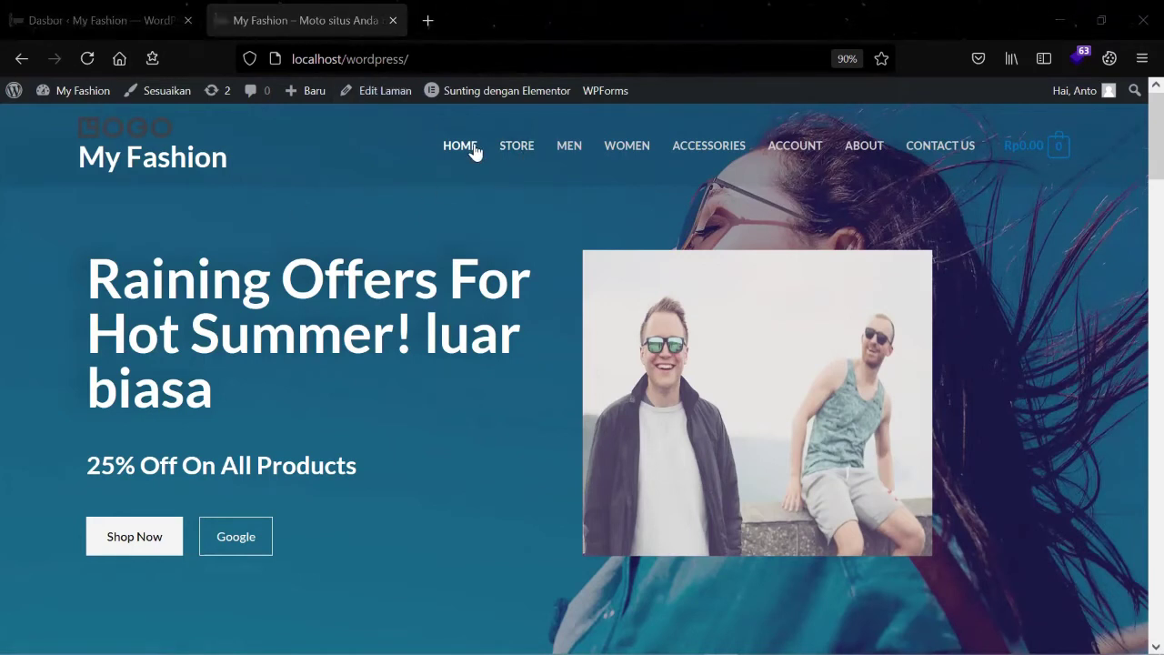
click(525, 151)
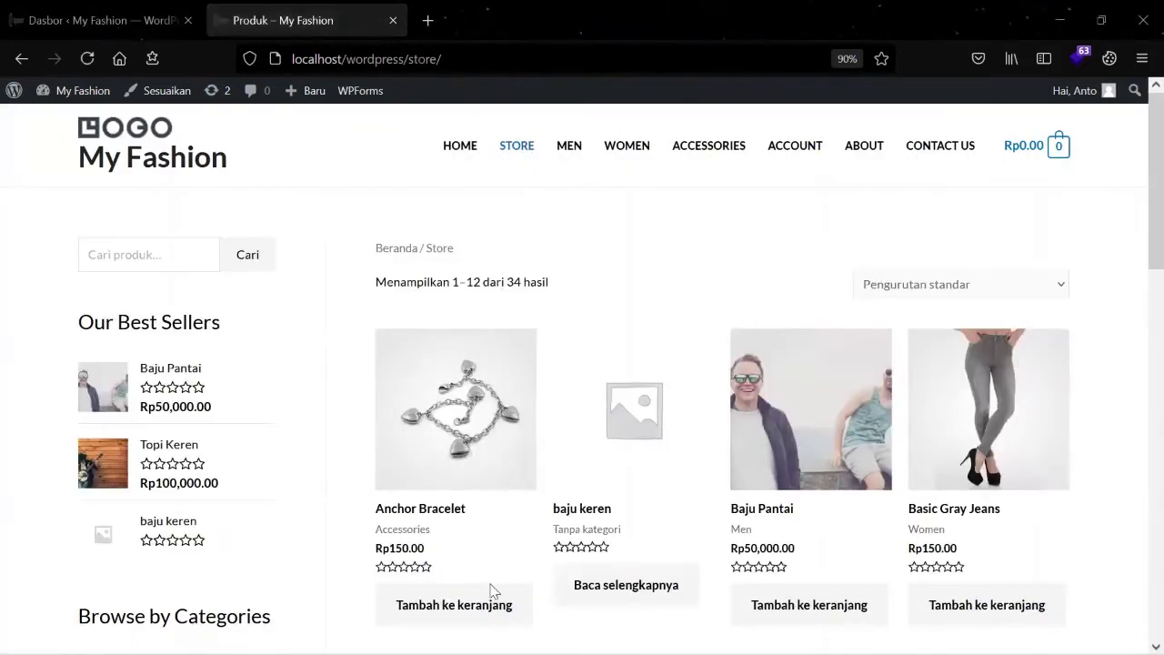
click(104, 15)
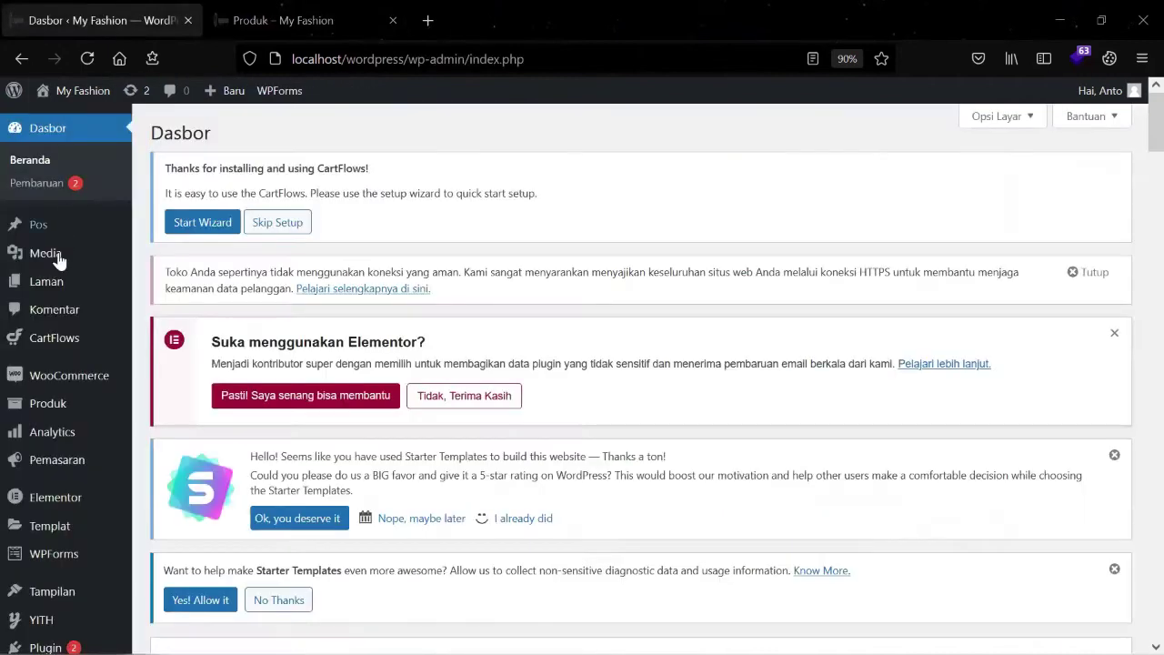
scroll(82, 295, down, 2)
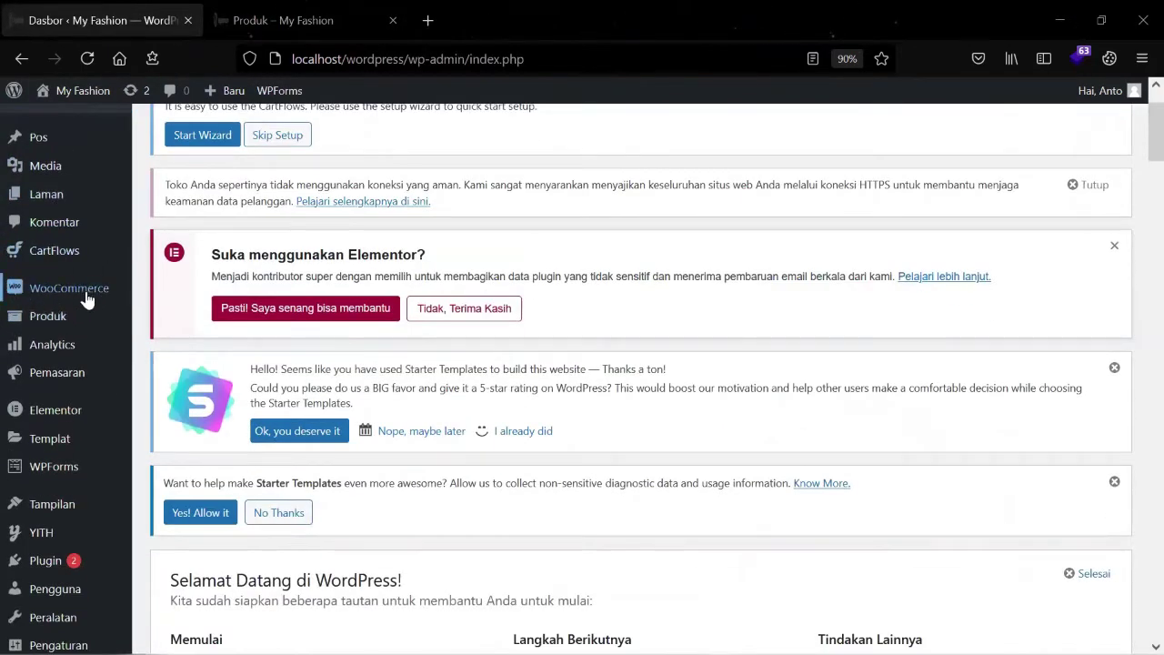
mouse_move(84, 300)
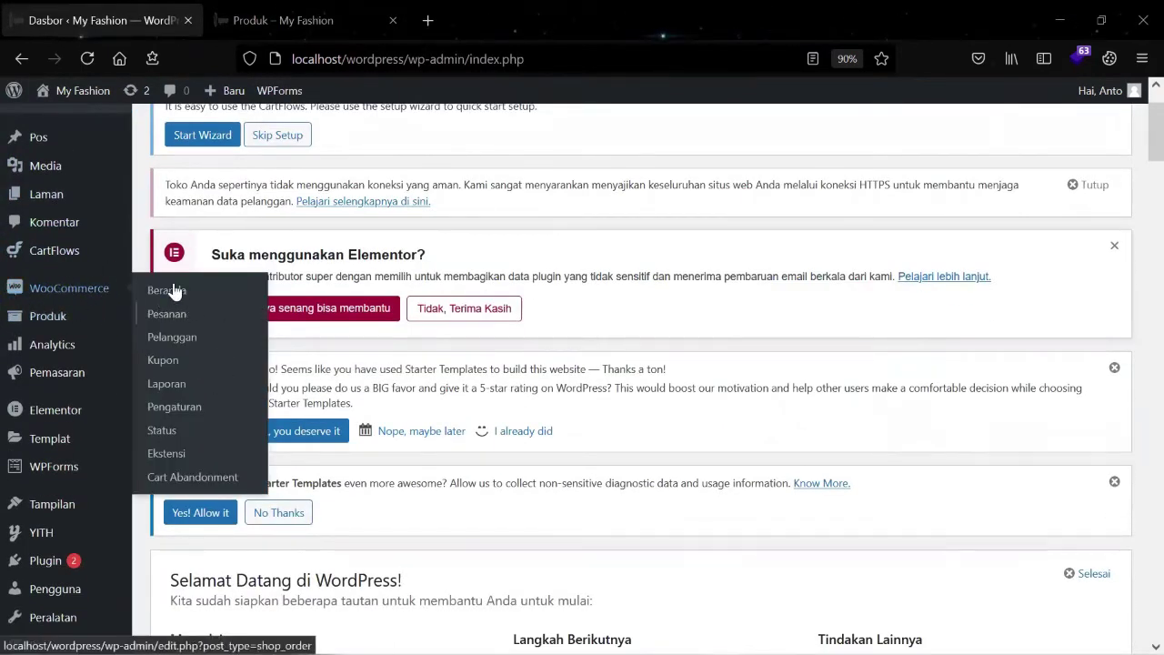
click(300, 20)
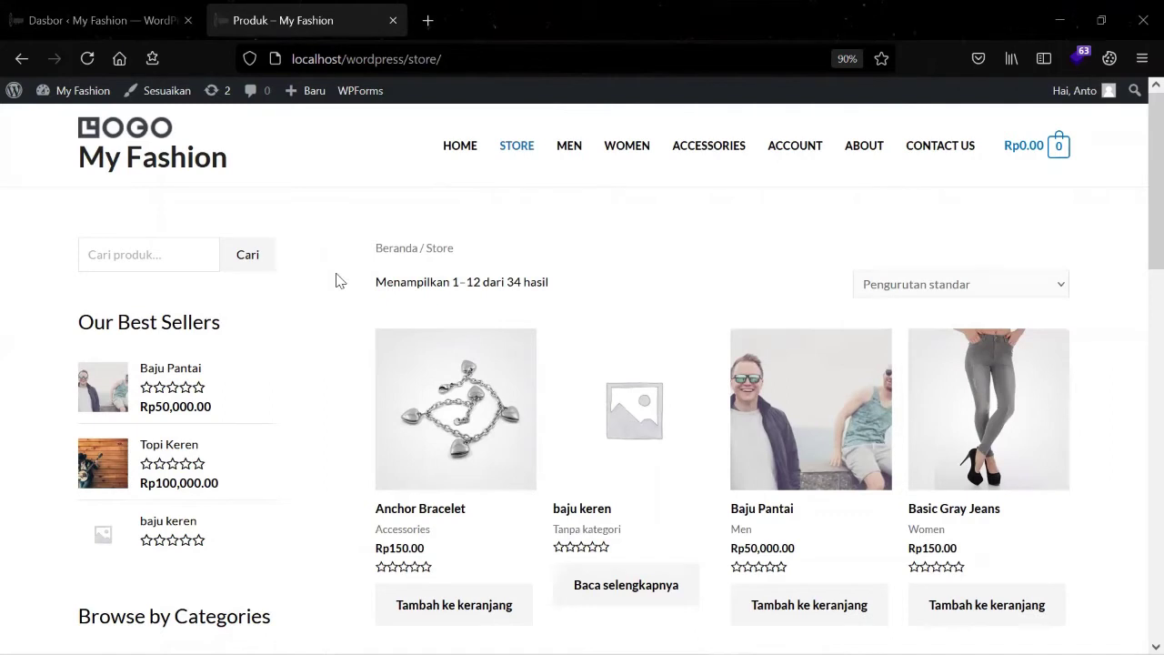
click(107, 7)
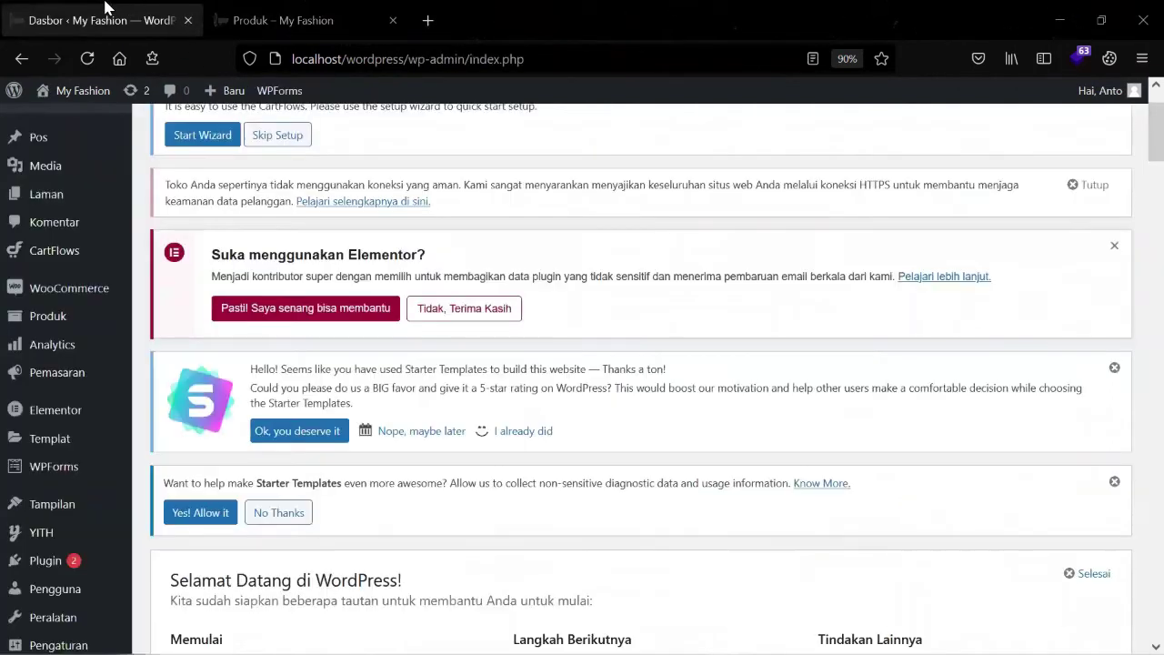
click(243, 20)
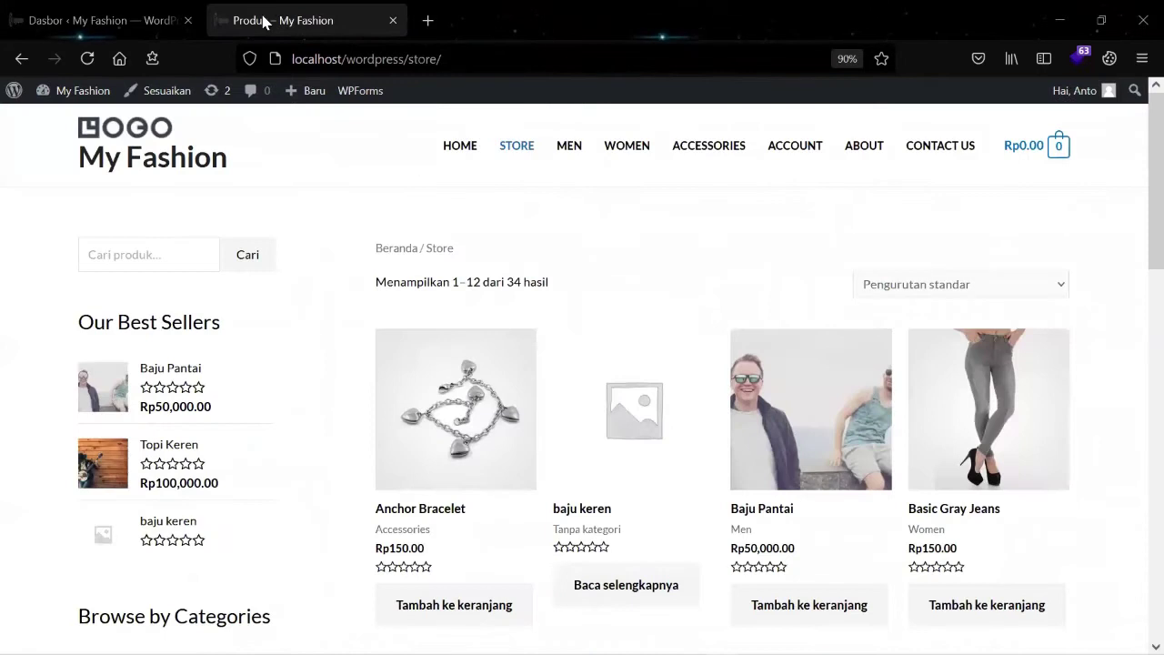
- Open the Anchor Bracelet product page from the store and examine its price, description and add-to-cart area
scroll(366, 304, down, 5)
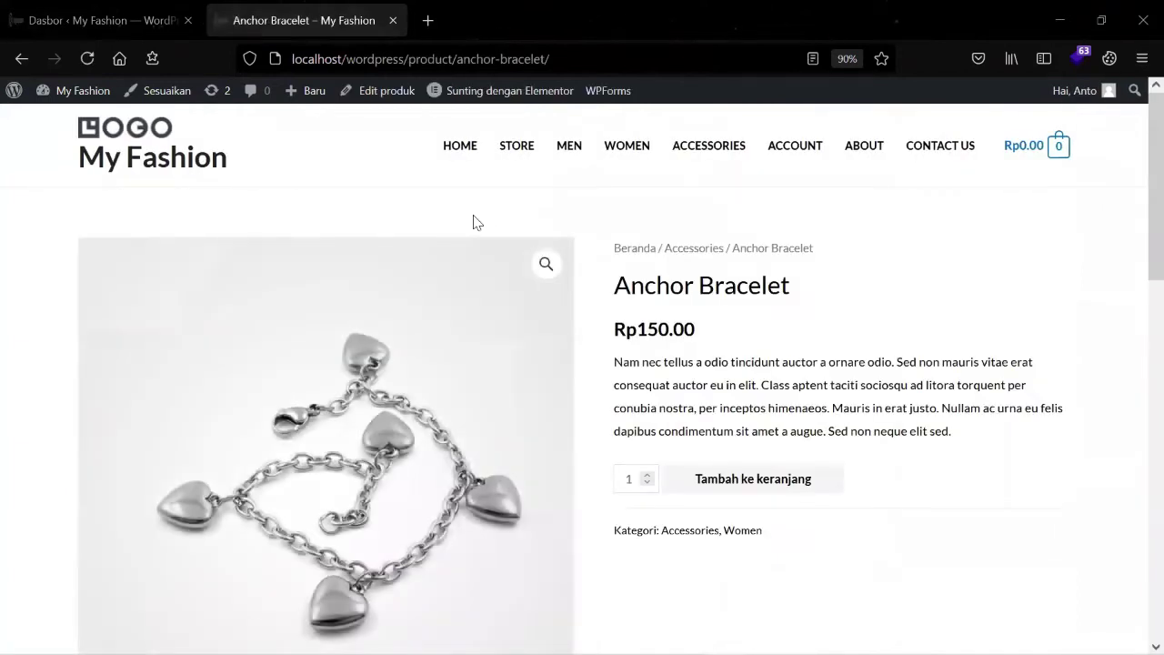
scroll(563, 214, down, 2)
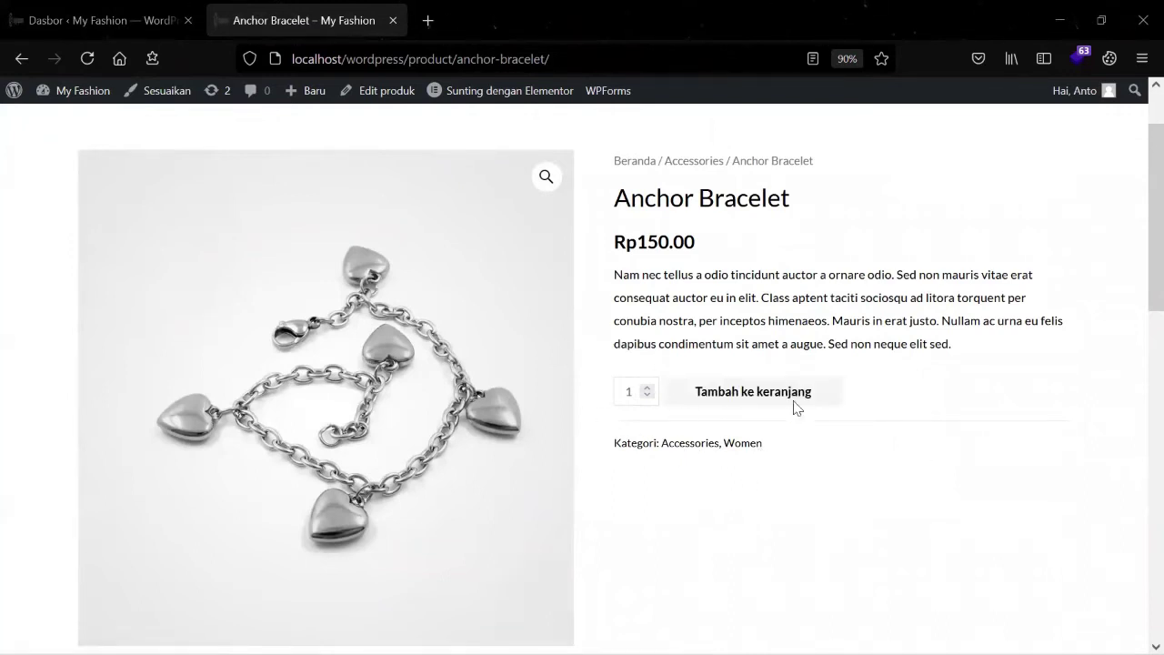
scroll(725, 409, up, 2)
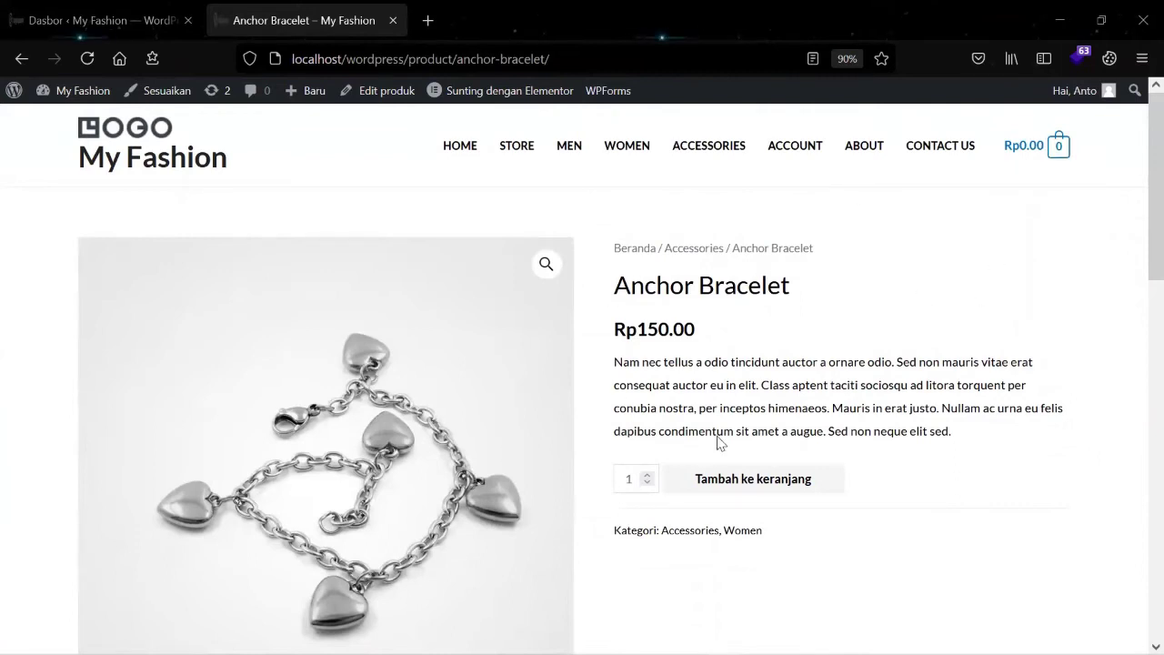
scroll(774, 470, down, 2)
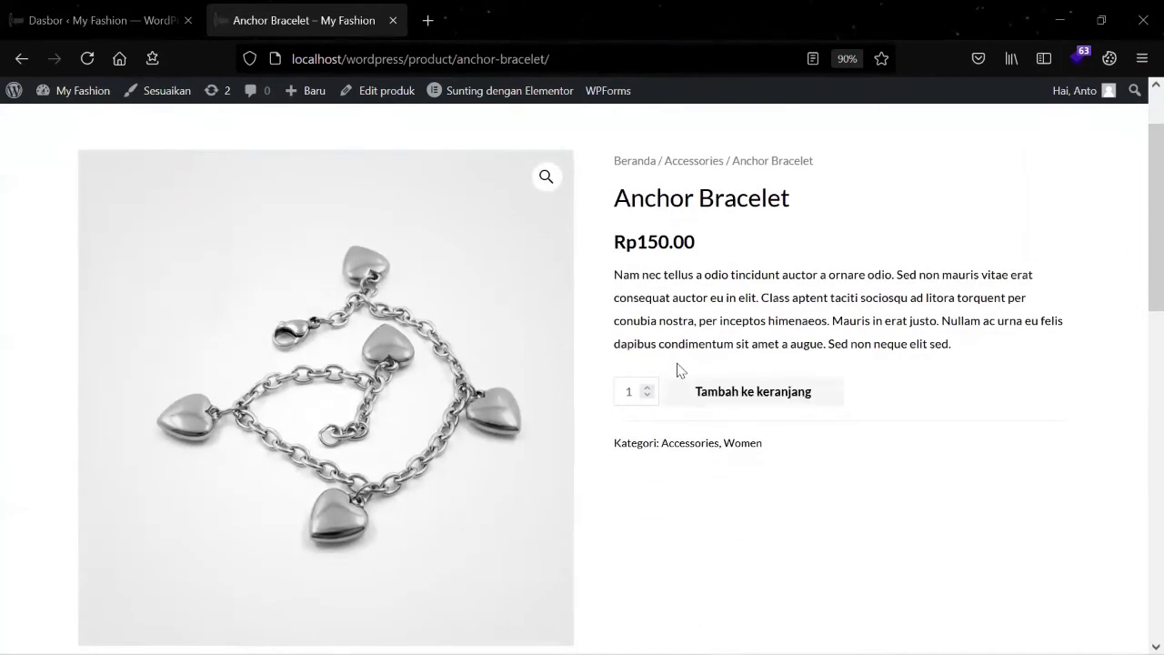
scroll(683, 371, up, 2)
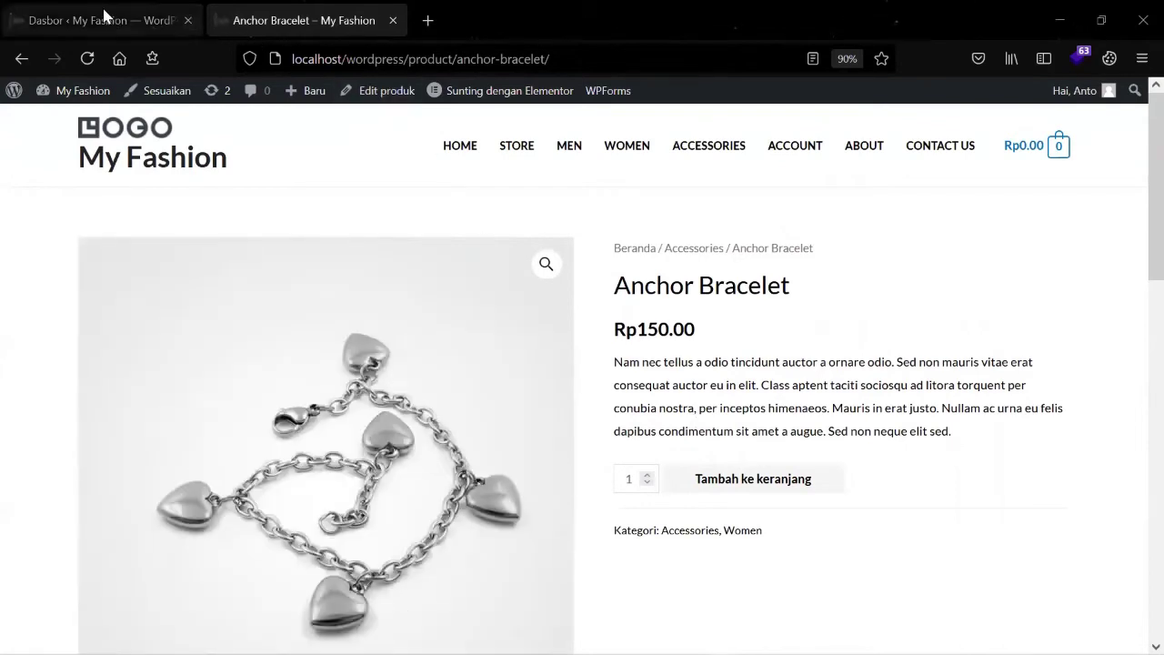
- Return to the WordPress dashboard, open the page for adding plugins and search for "yith WooCommerce Catalog"
click(63, 23)
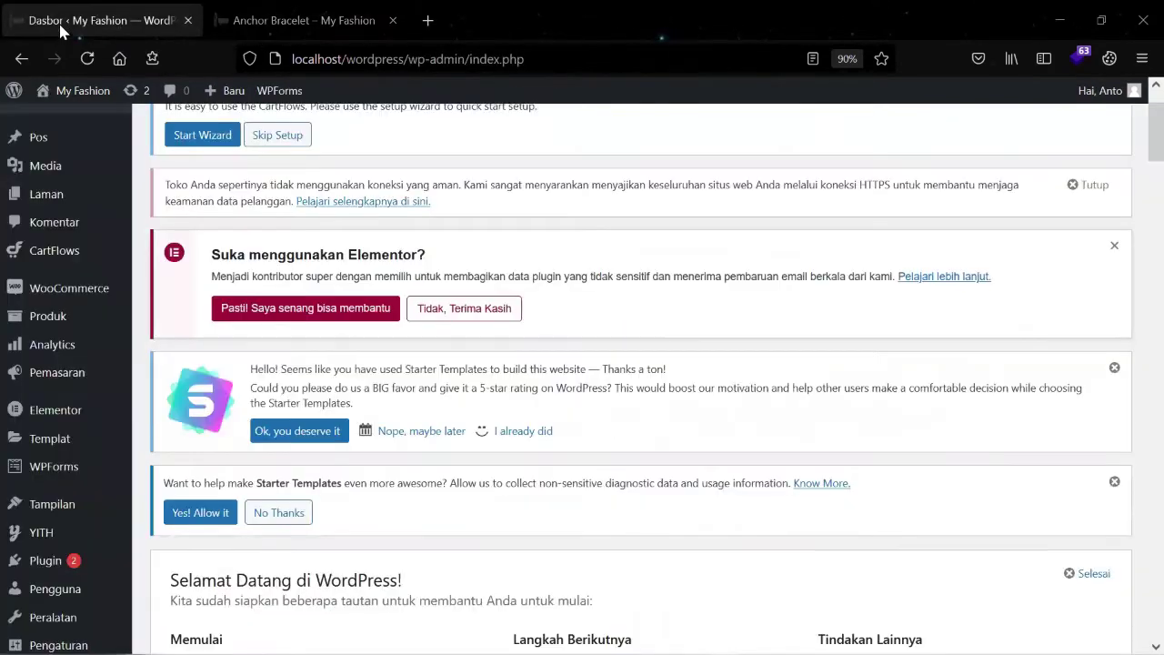
scroll(60, 177, down, 2)
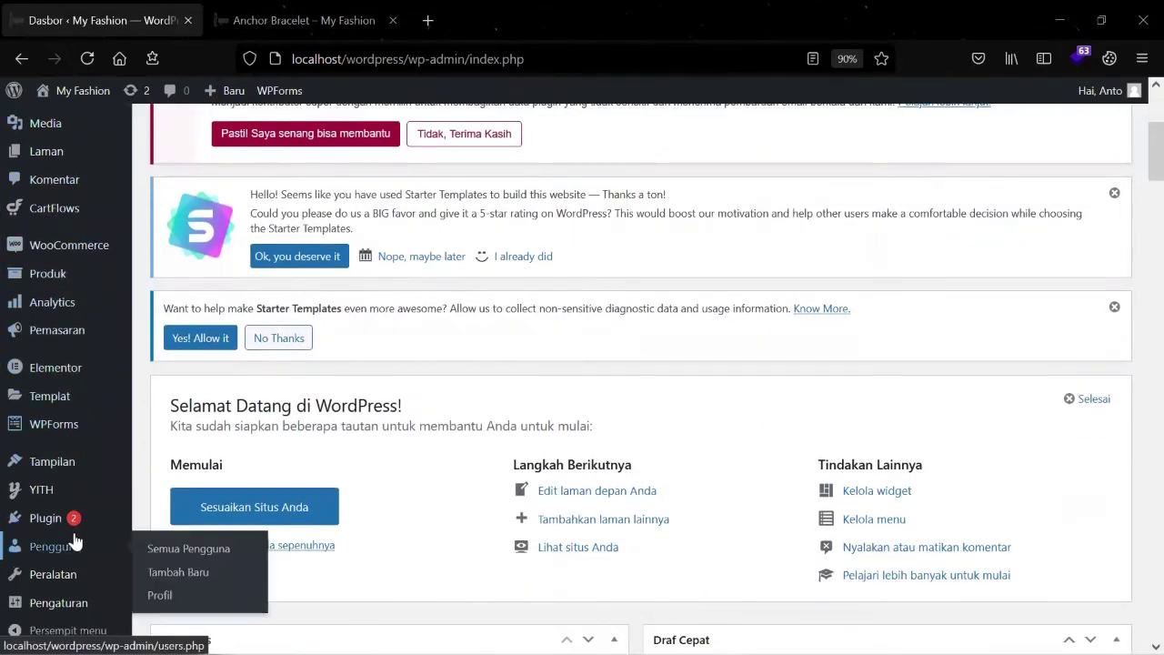
mouse_move(78, 521)
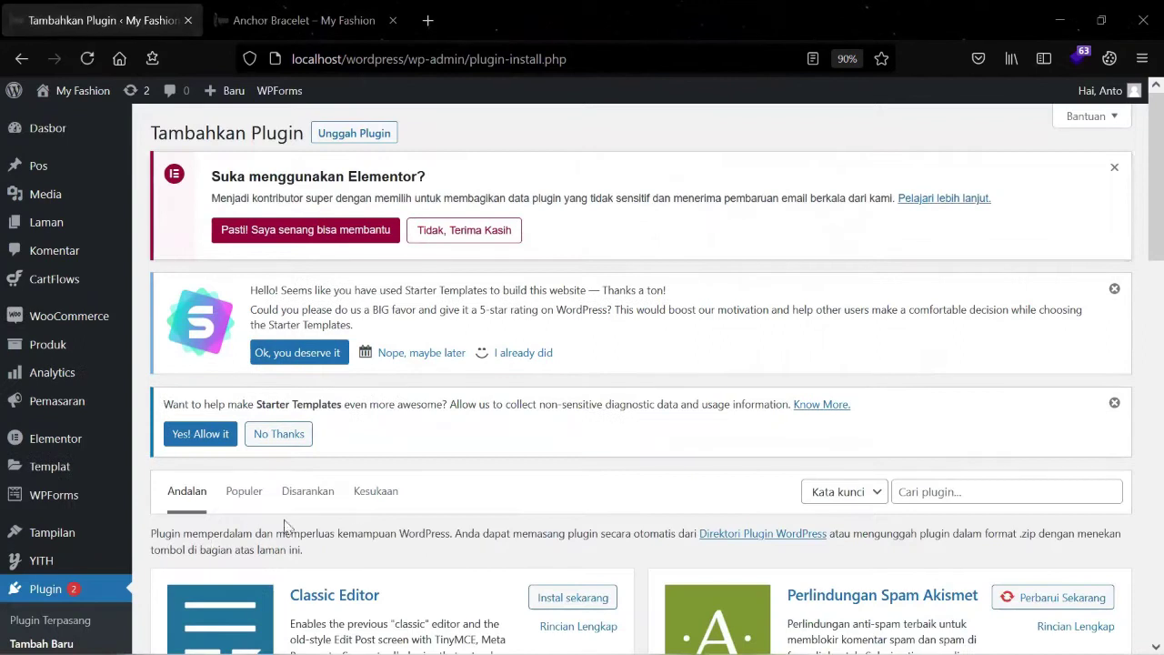
scroll(567, 449, down, 1)
scroll(567, 449, down, 1)
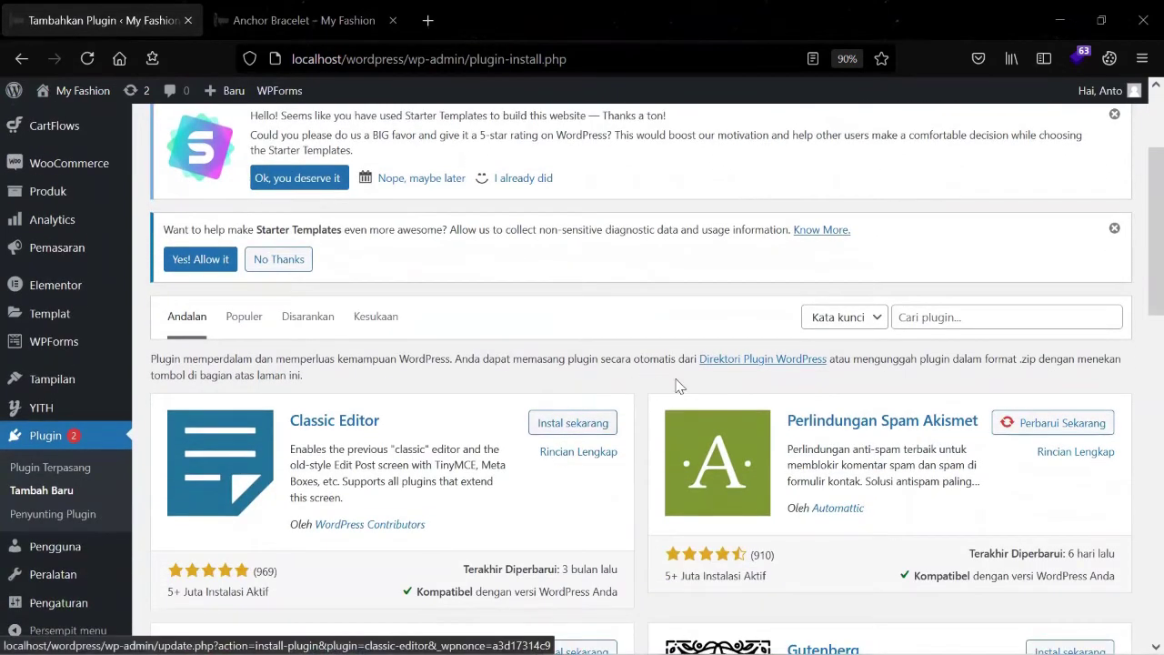
click(990, 311)
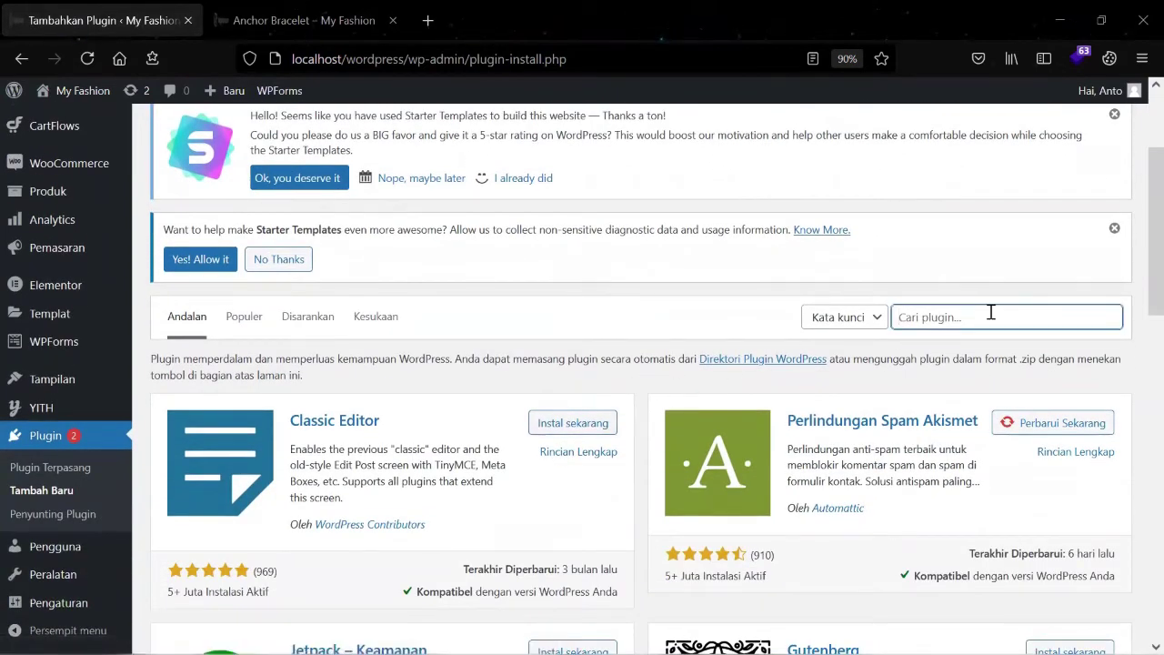
text(yith)
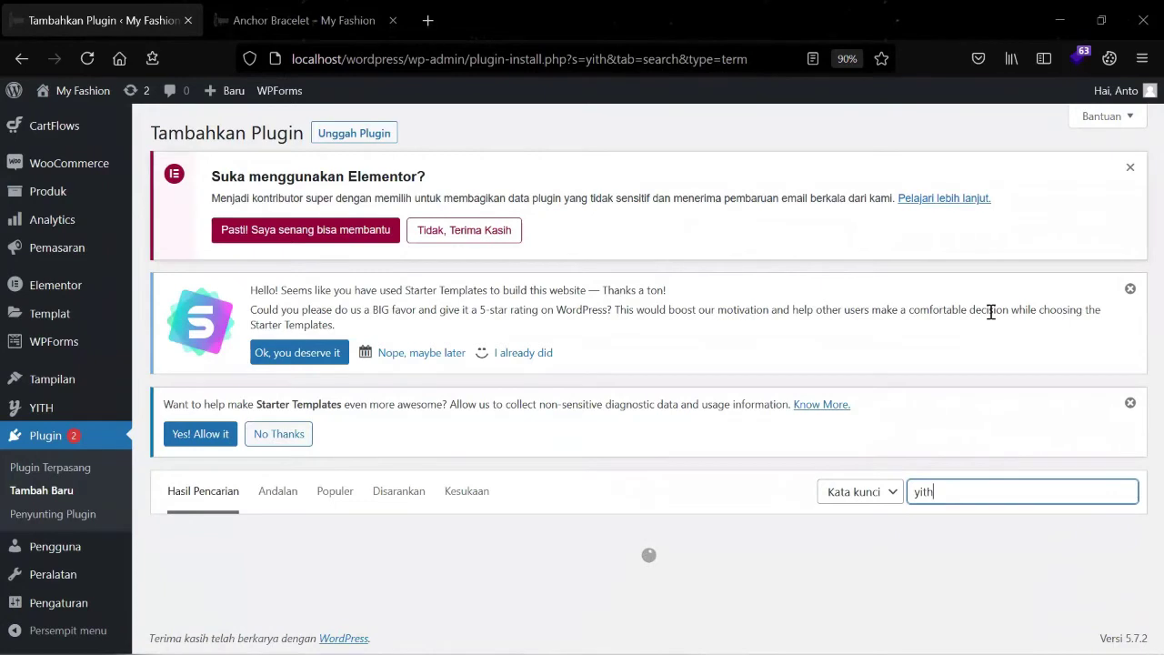
text(Woo)
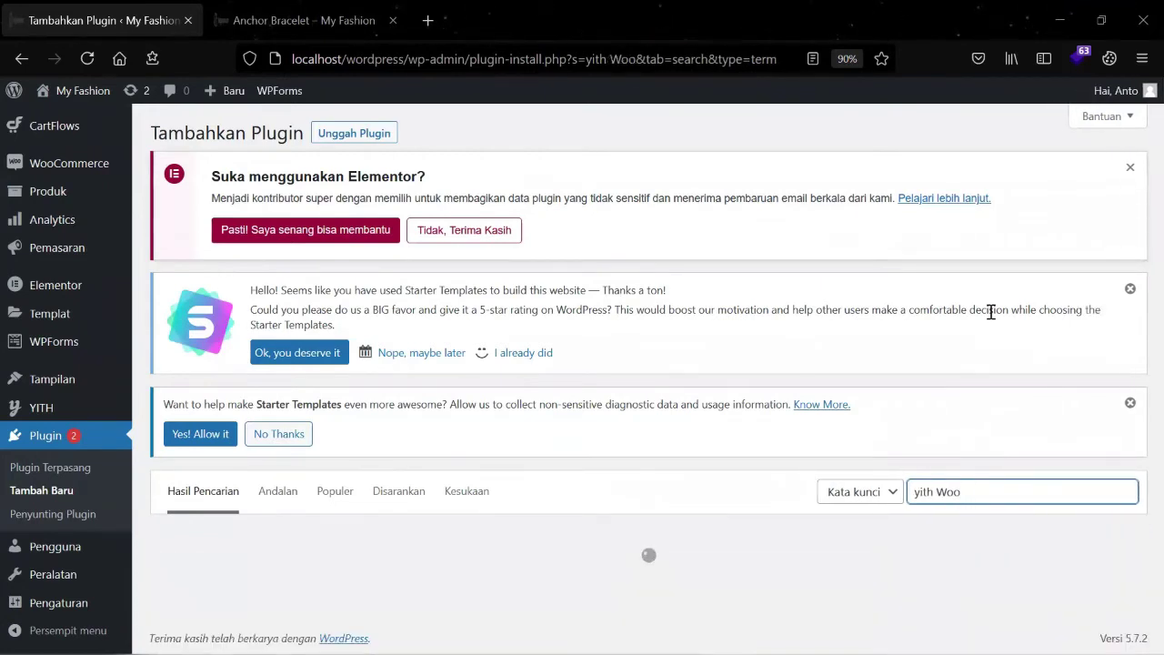
text(Commerce)
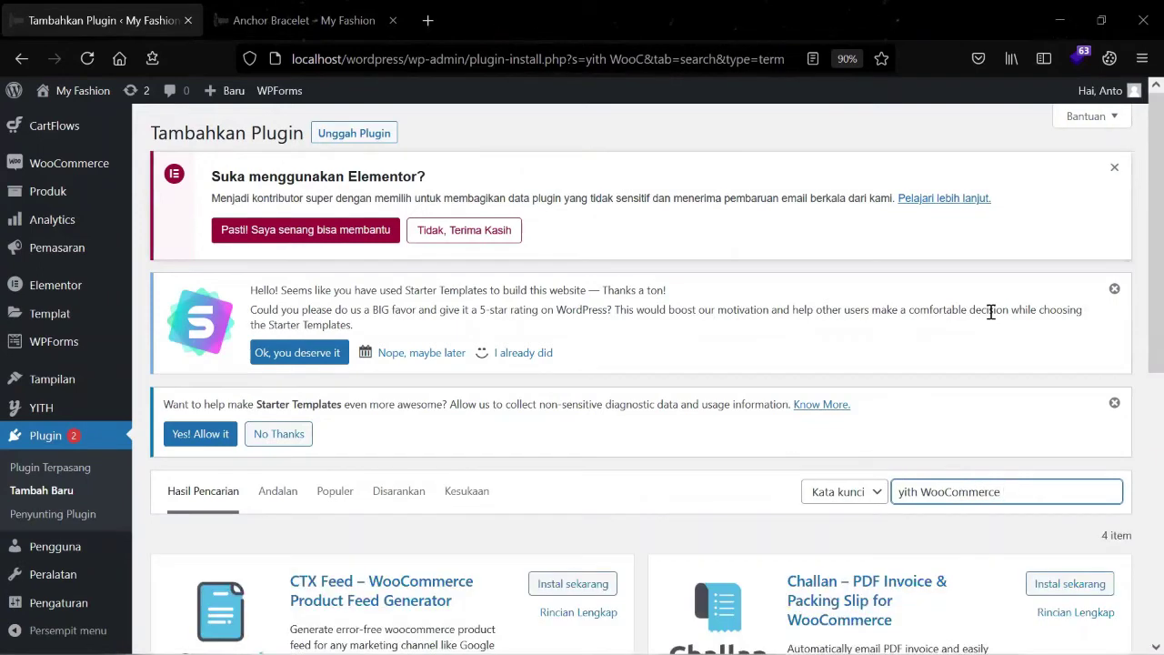
text( Catalog)
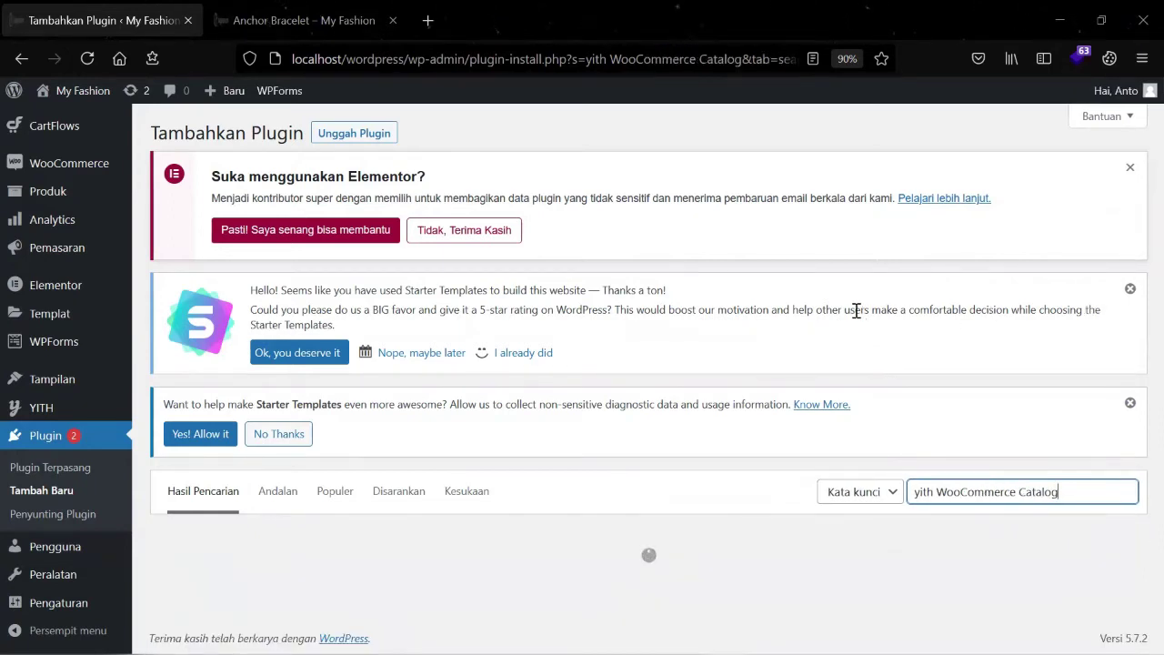
scroll(555, 349, down, 3)
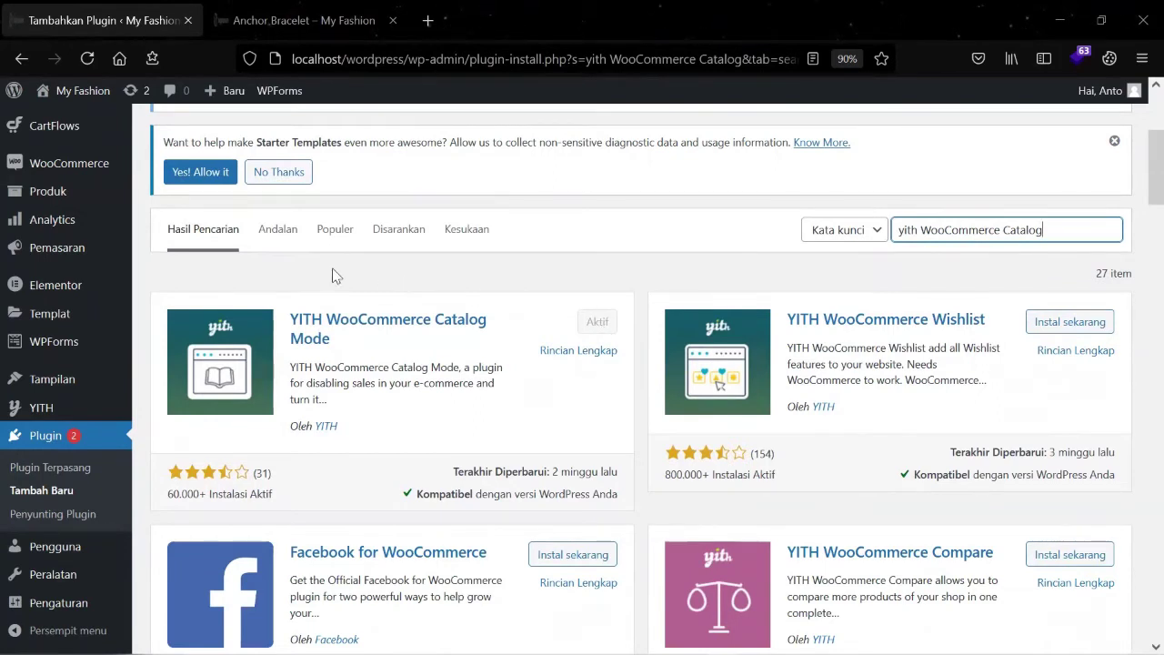
- In YITH's Catalog Mode settings, enable catalog mode for administrators and Disable shop, and save the options
mouse_move(23, 408)
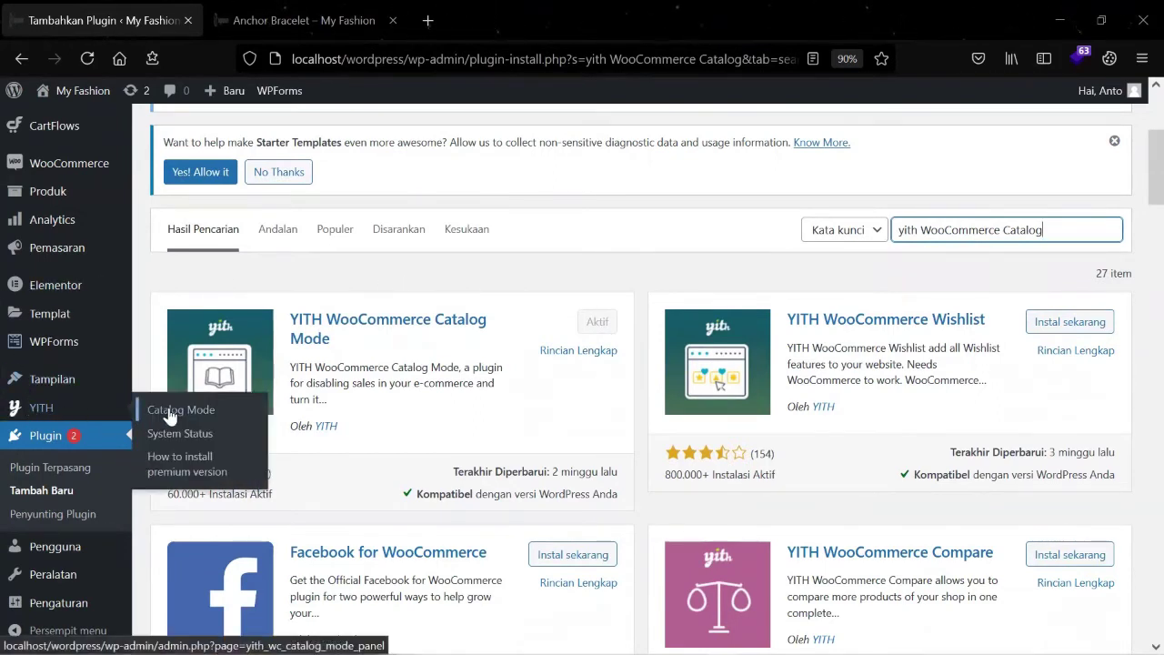
click(208, 415)
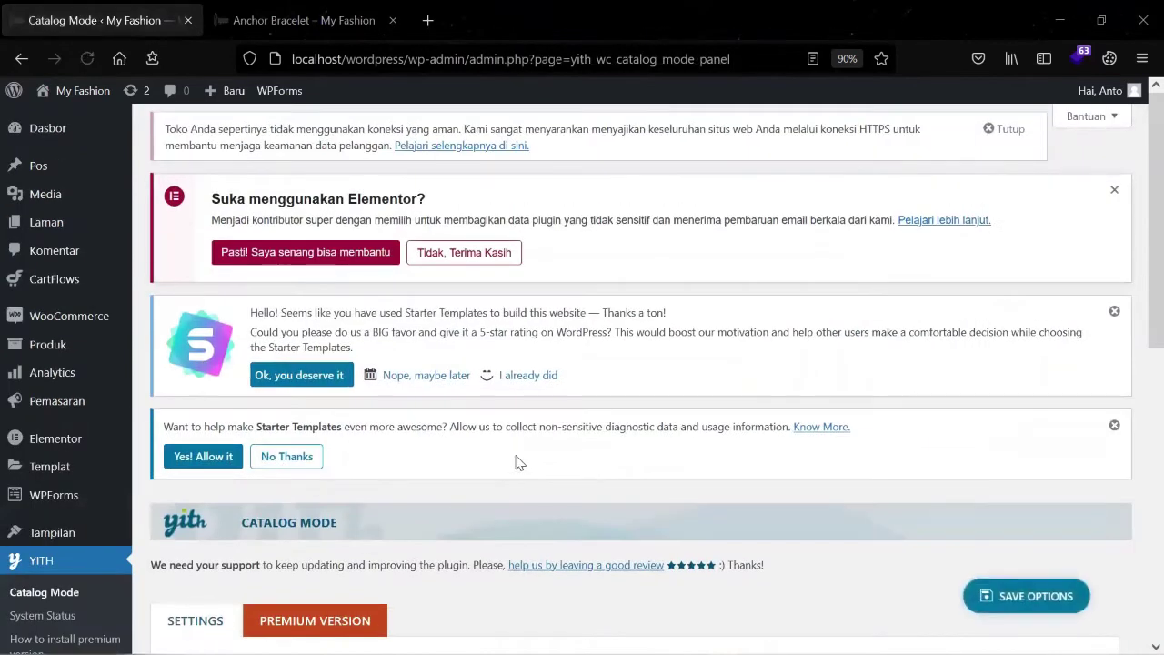
scroll(524, 445, down, 4)
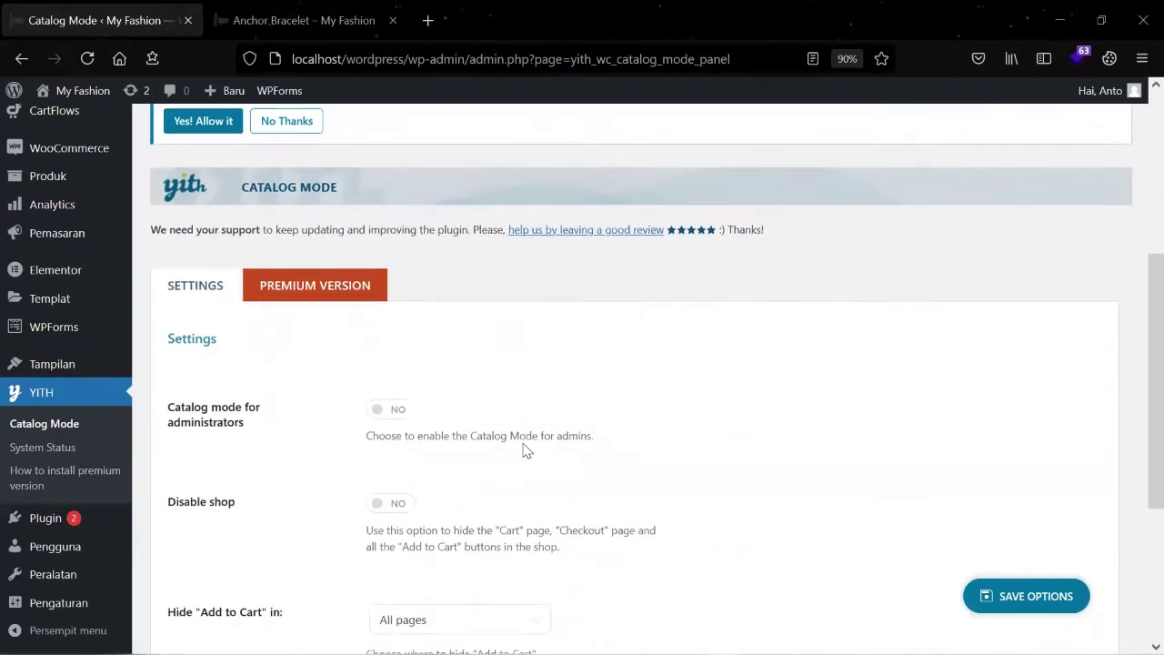
scroll(524, 450, down, 1)
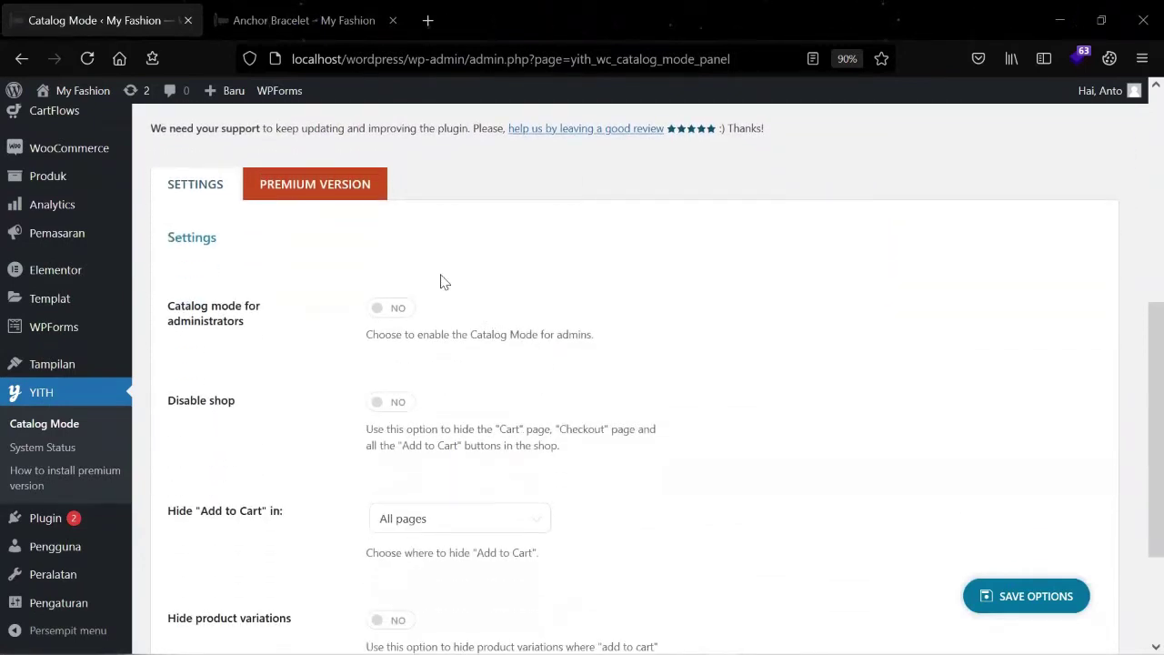
click(384, 313)
click(396, 408)
scroll(397, 412, down, 1)
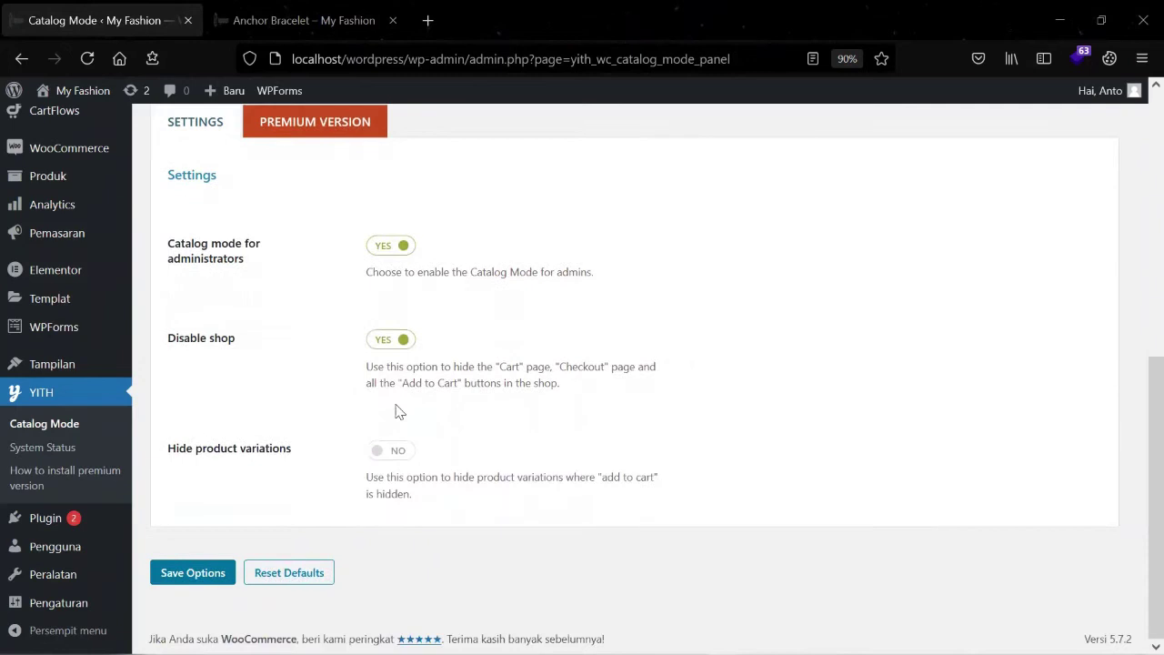
click(173, 578)
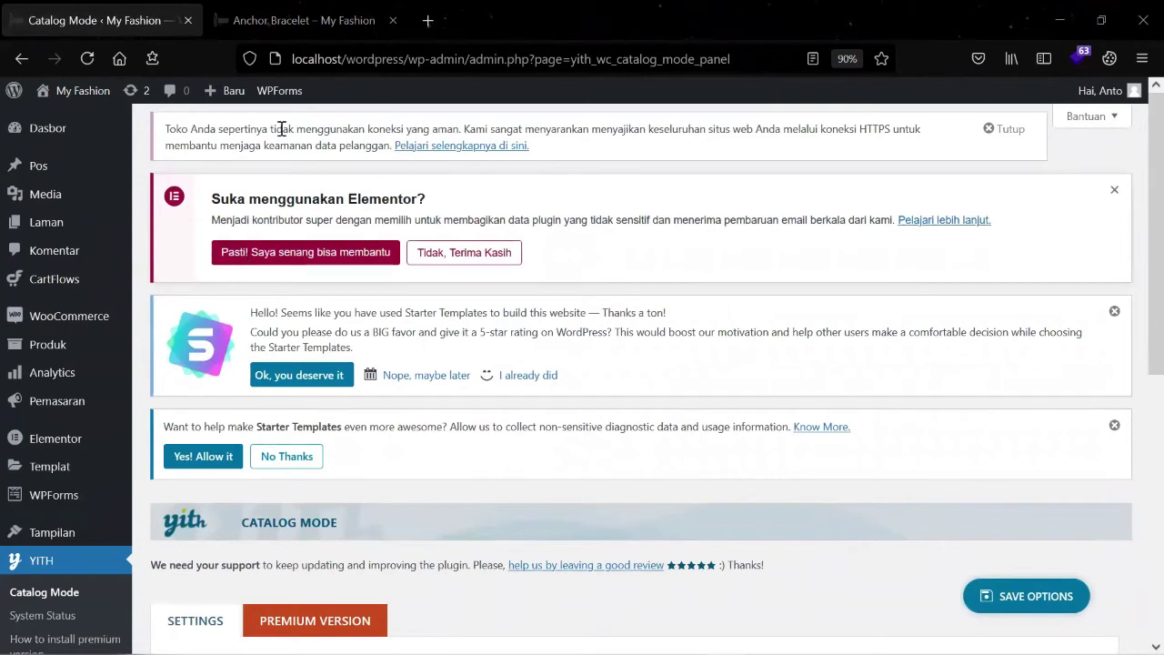
- Close the old Anchor Bracelet page and open the live My Fashion site in a new browser tab
click(323, 22)
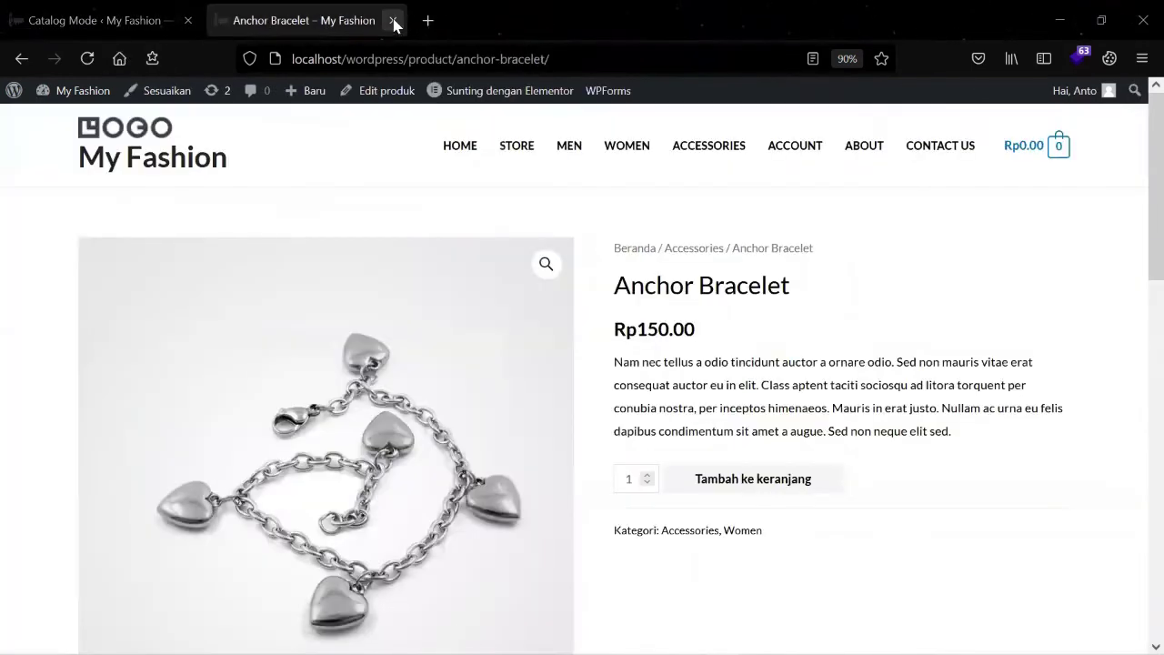
click(392, 20)
mouse_move(67, 95)
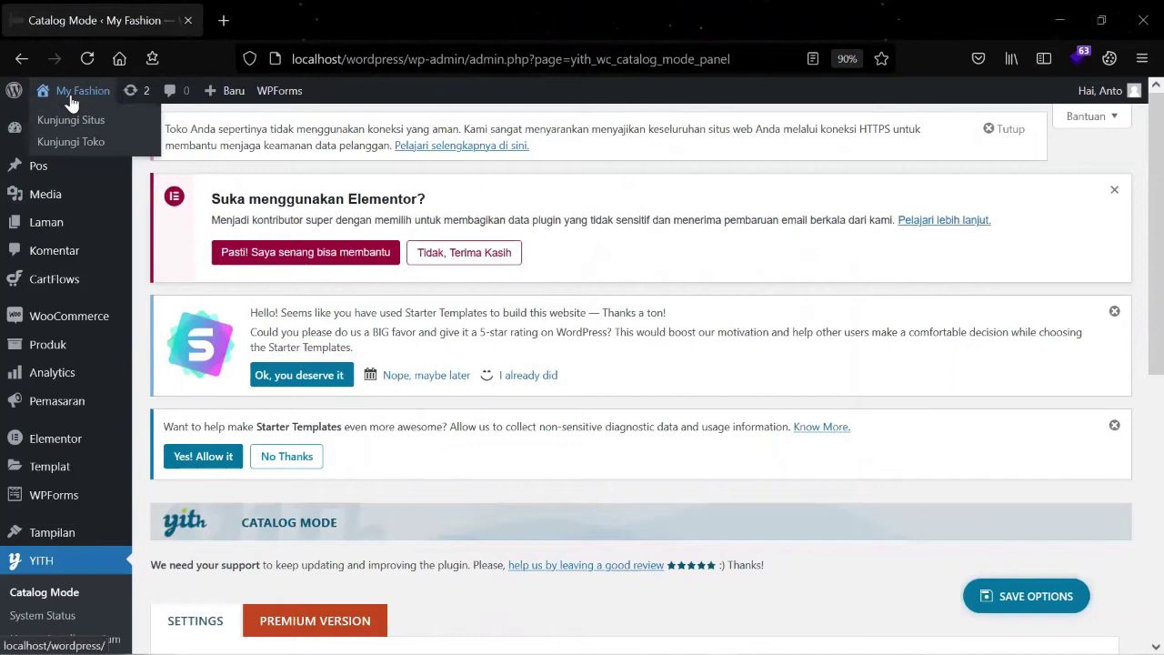
right_click(74, 125)
click(140, 136)
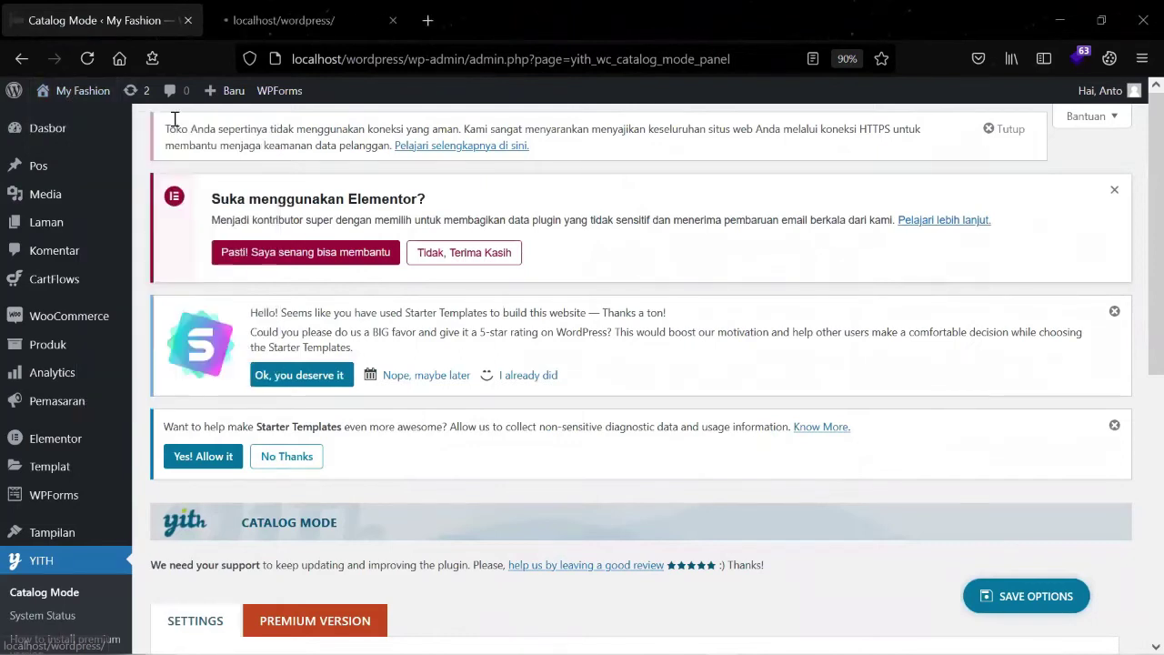
click(290, 22)
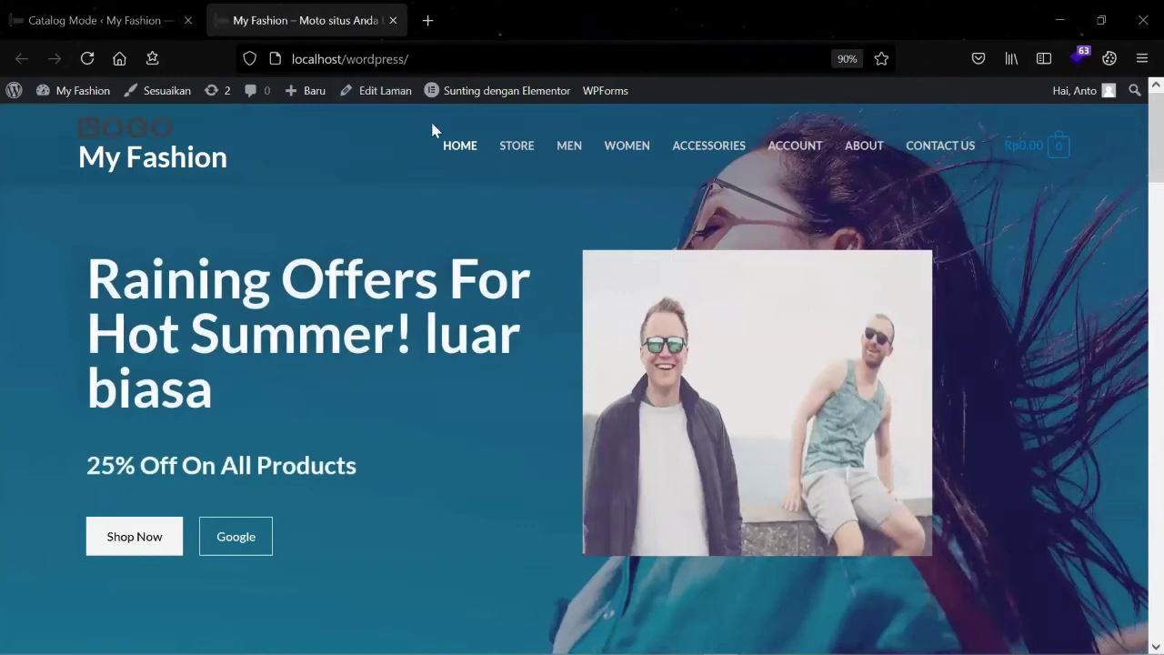
- Open the Anchor Bracelet product page from the Store page and check the area where the add-to-cart button belongs
click(531, 156)
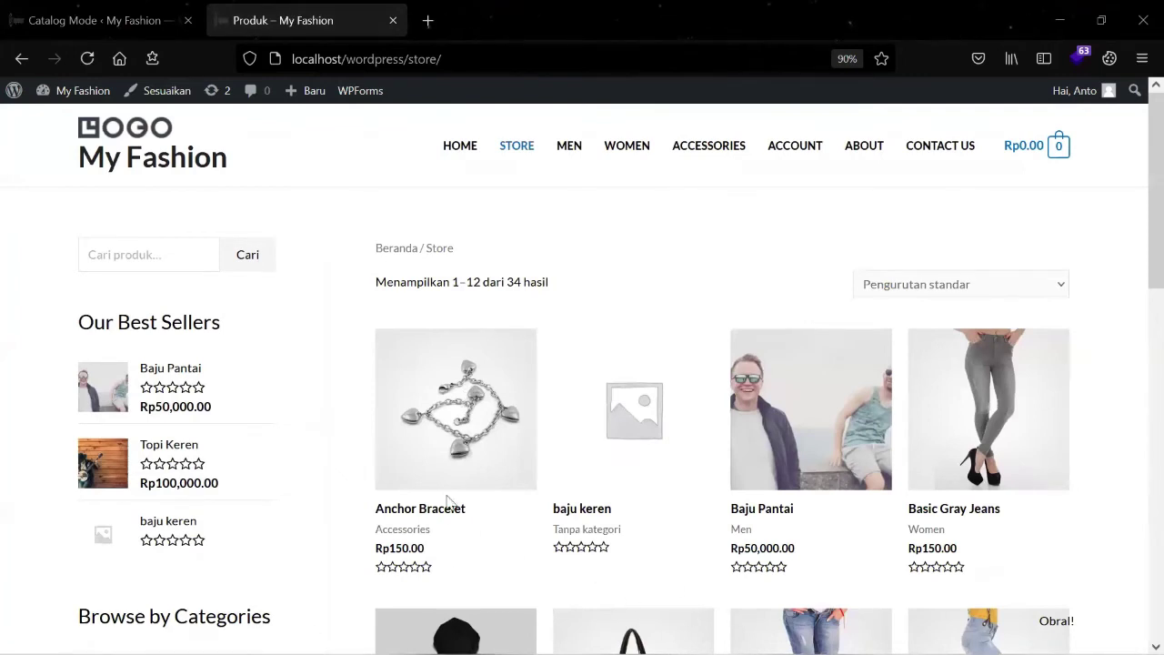
click(461, 441)
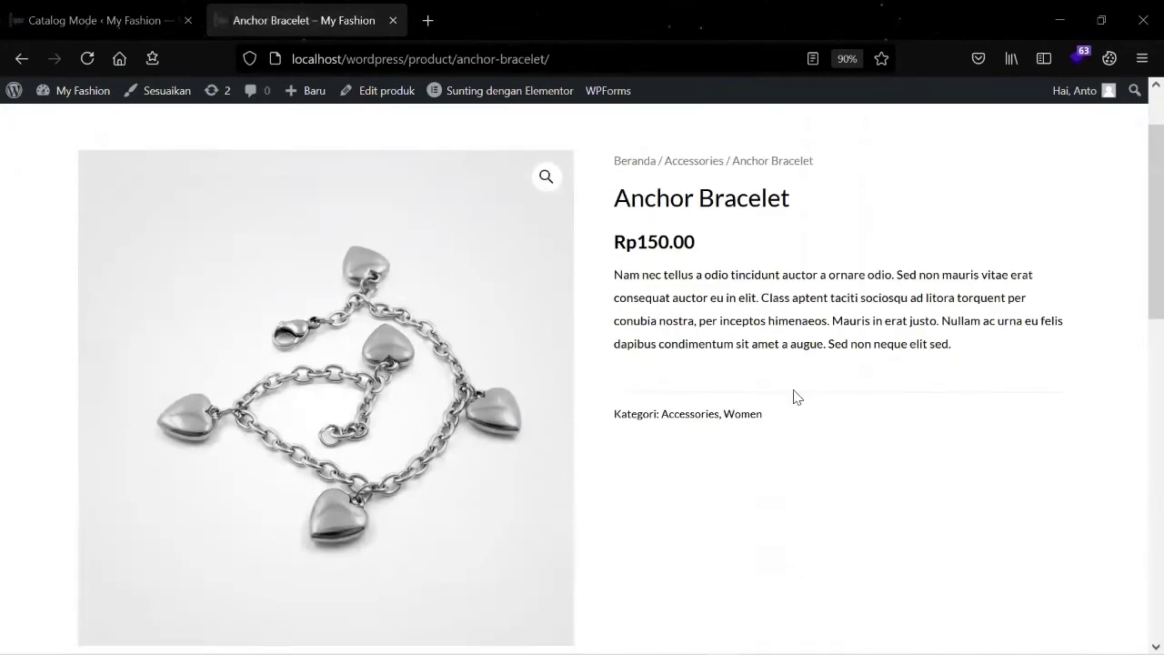
scroll(774, 403, down, 5)
scroll(831, 300, up, 5)
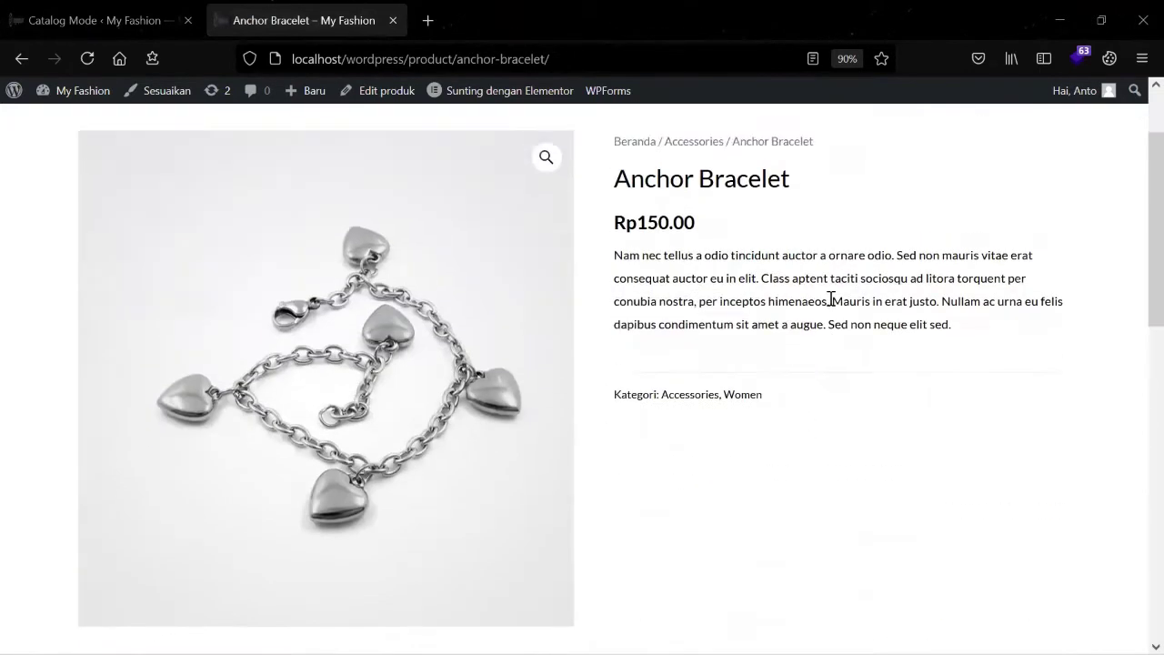
scroll(831, 300, down, 5)
scroll(830, 300, up, 3)
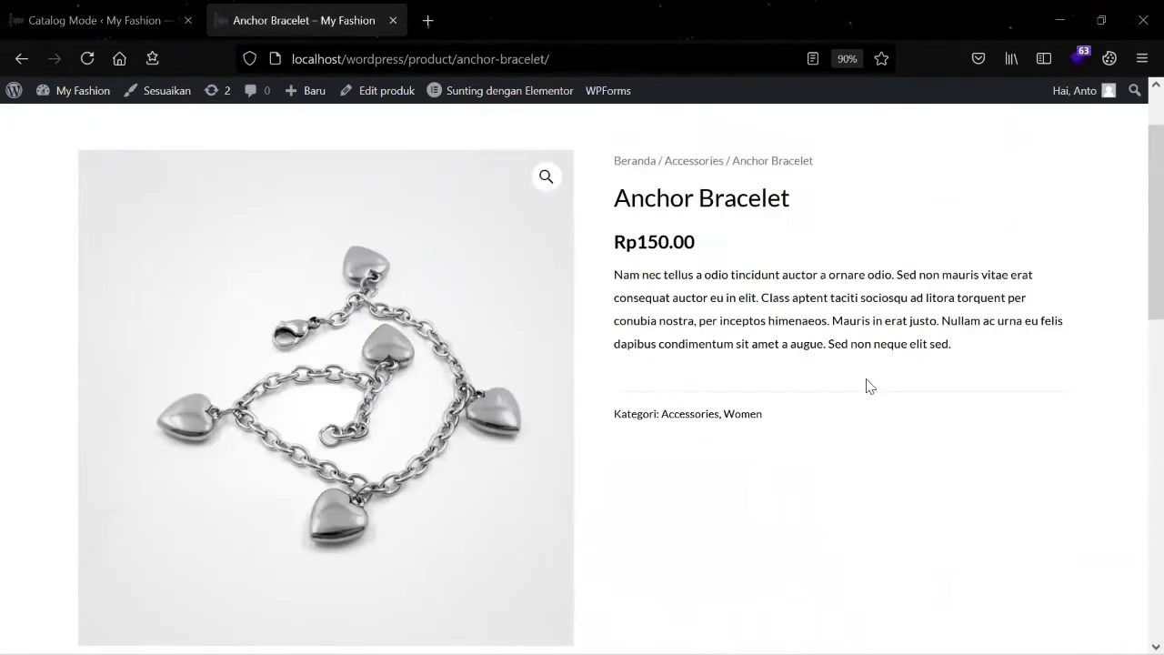
scroll(868, 387, up, 1)
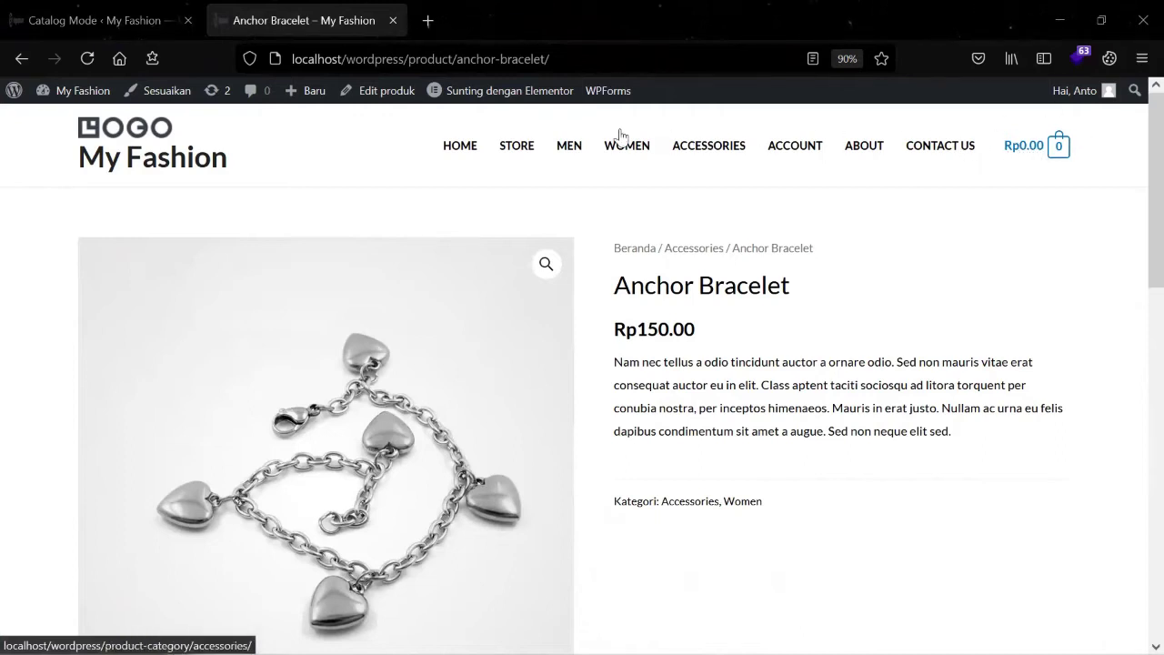
- Remove the Cart element from the site header in the customizer's Header Builder, publish the change and return to the product page
click(164, 98)
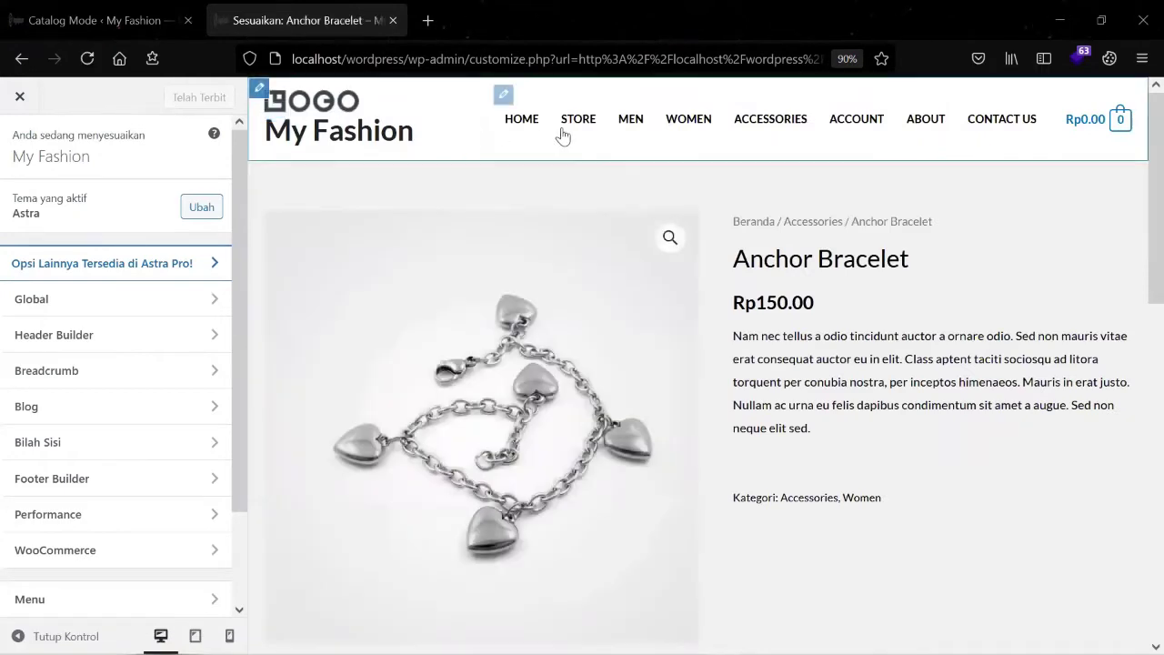
click(173, 342)
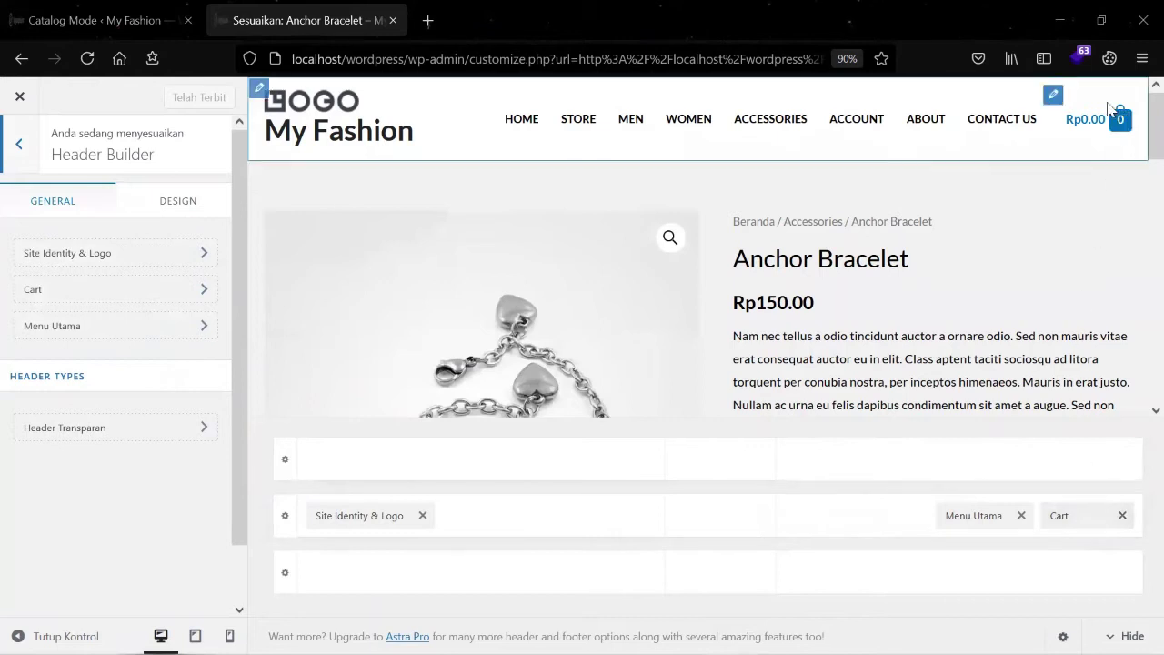
click(1070, 516)
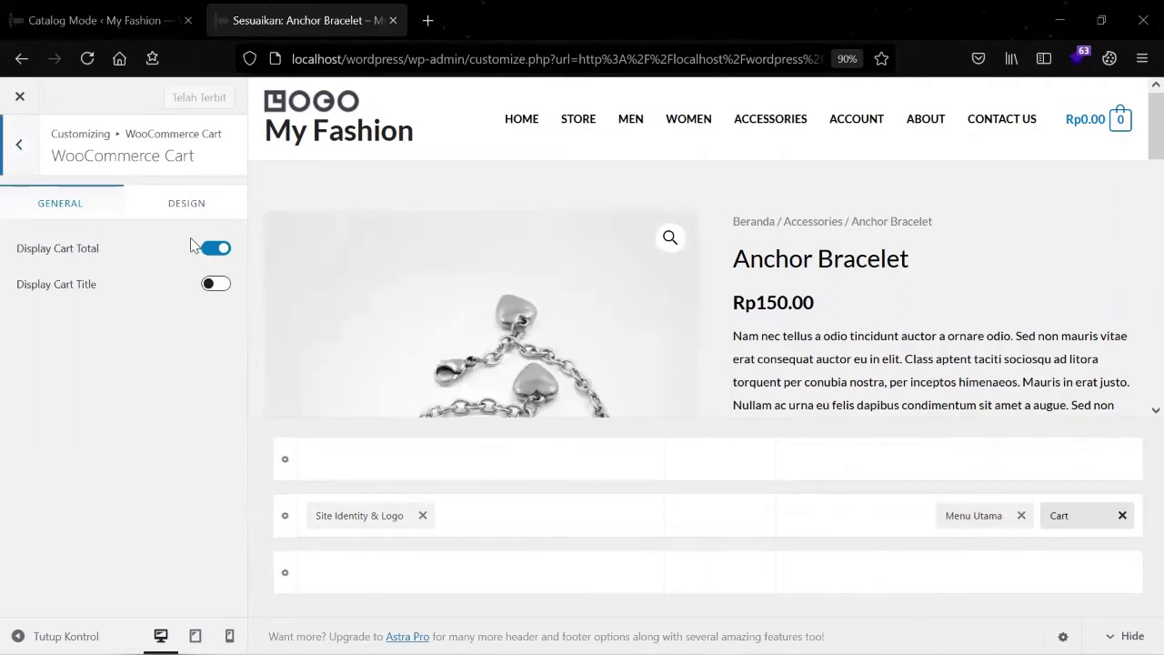
click(1122, 514)
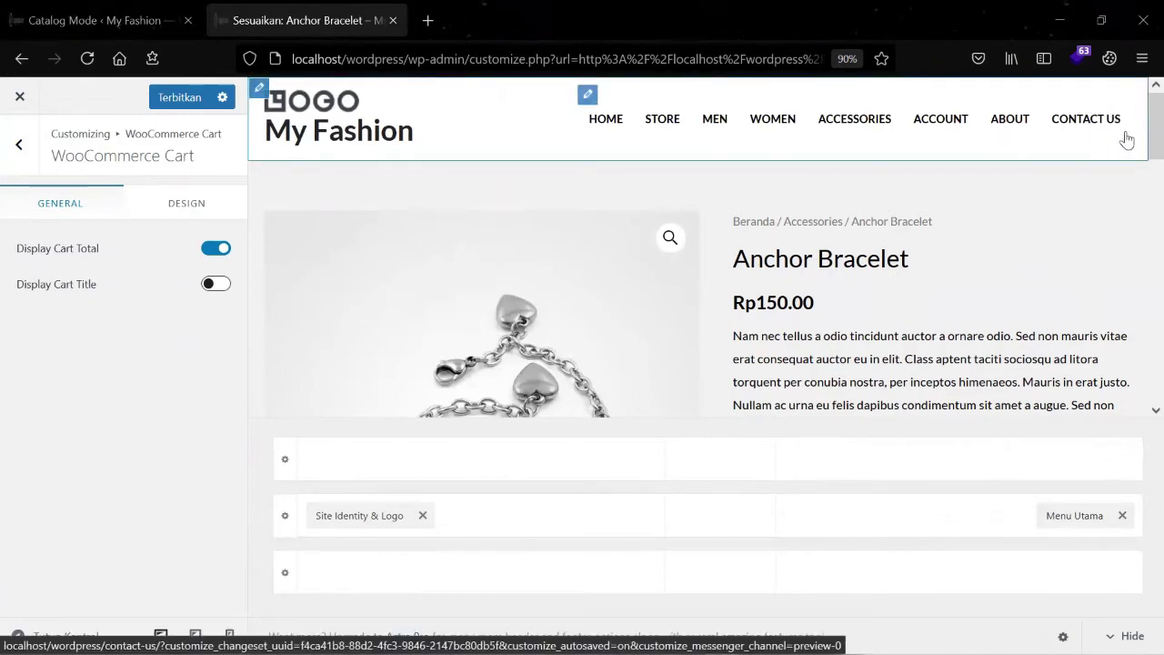
click(189, 102)
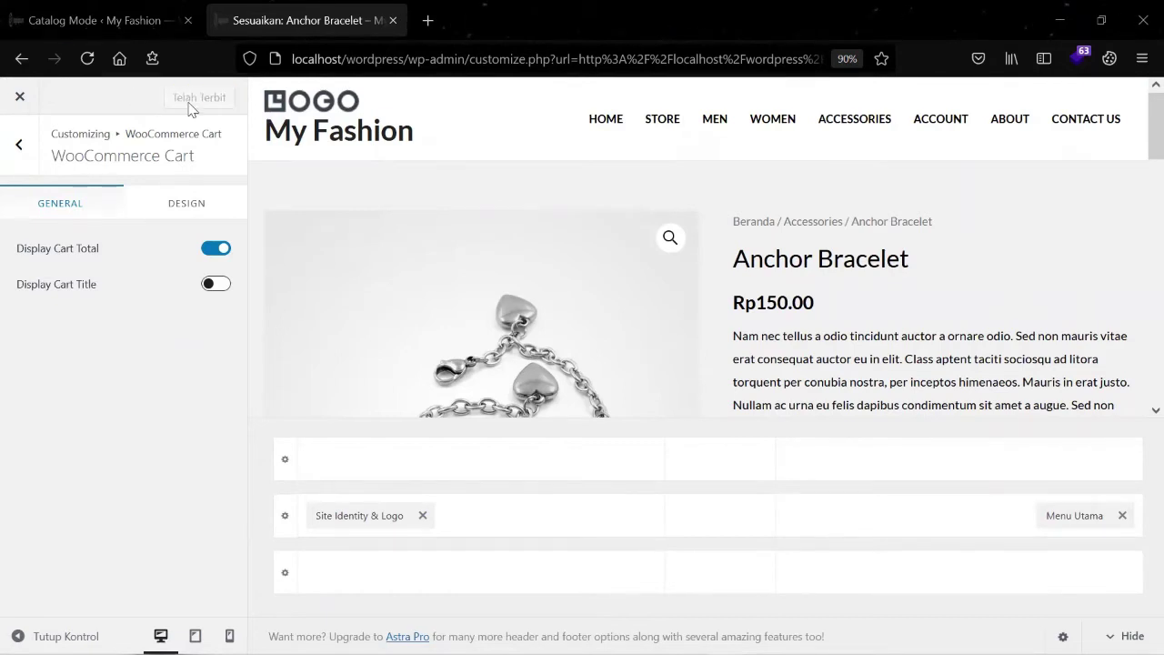
click(21, 98)
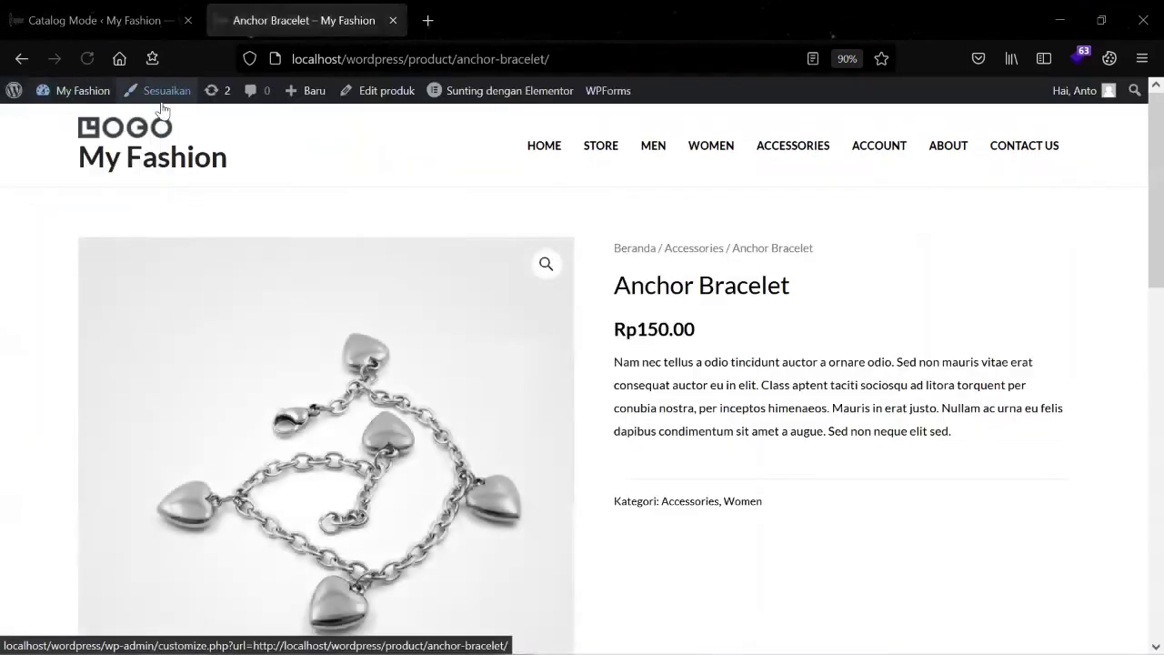
- Open the home page in the Elementor editor and display the style settings of the "Raining Offers For Hot Summer!" heading
click(557, 150)
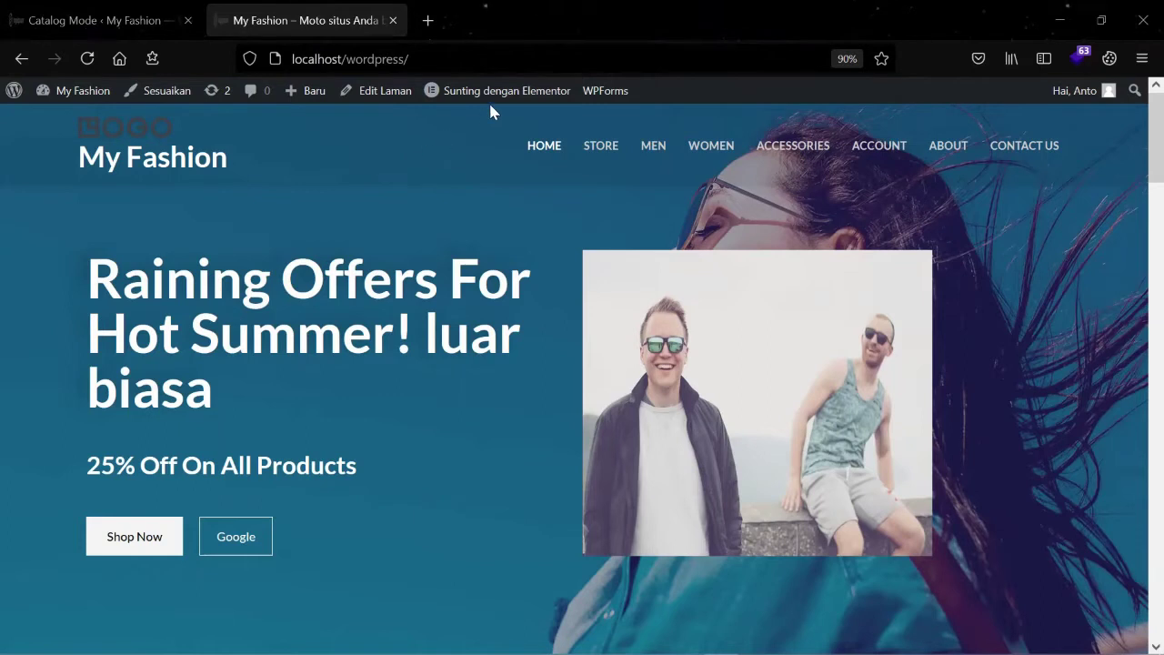
mouse_move(512, 100)
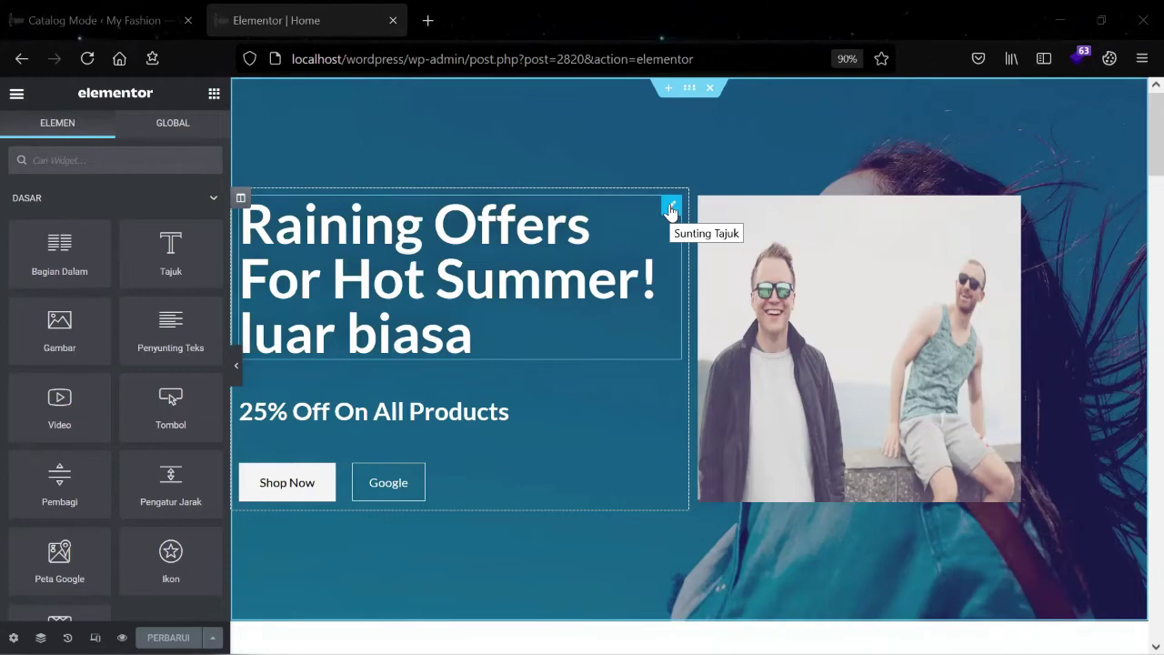
click(670, 208)
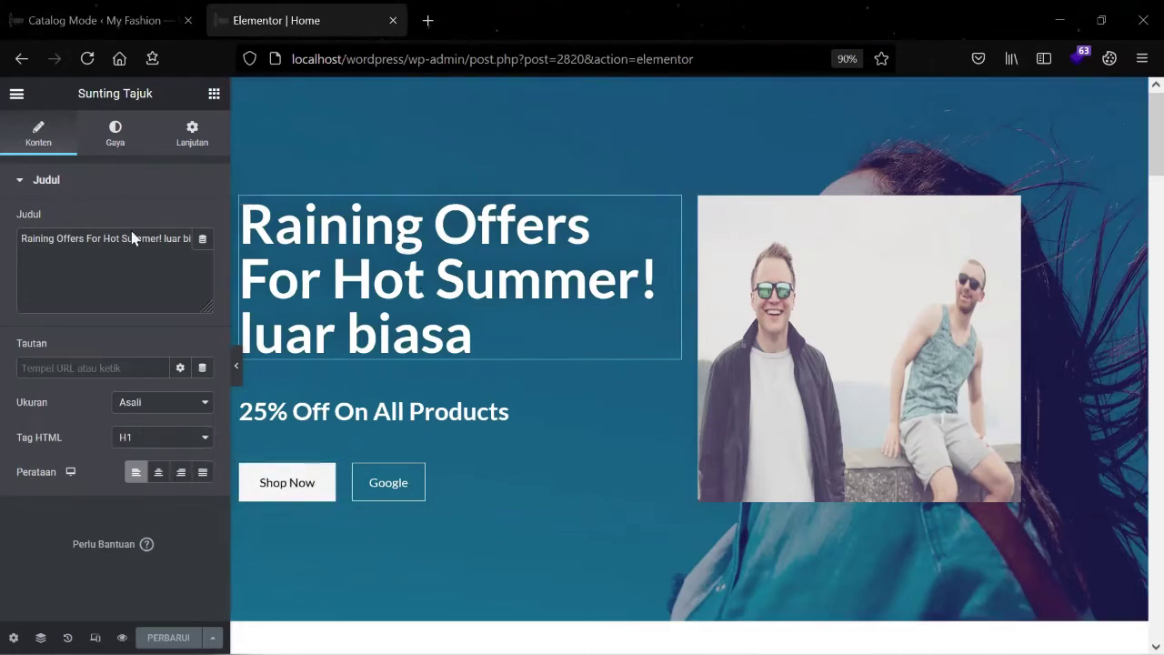
click(115, 148)
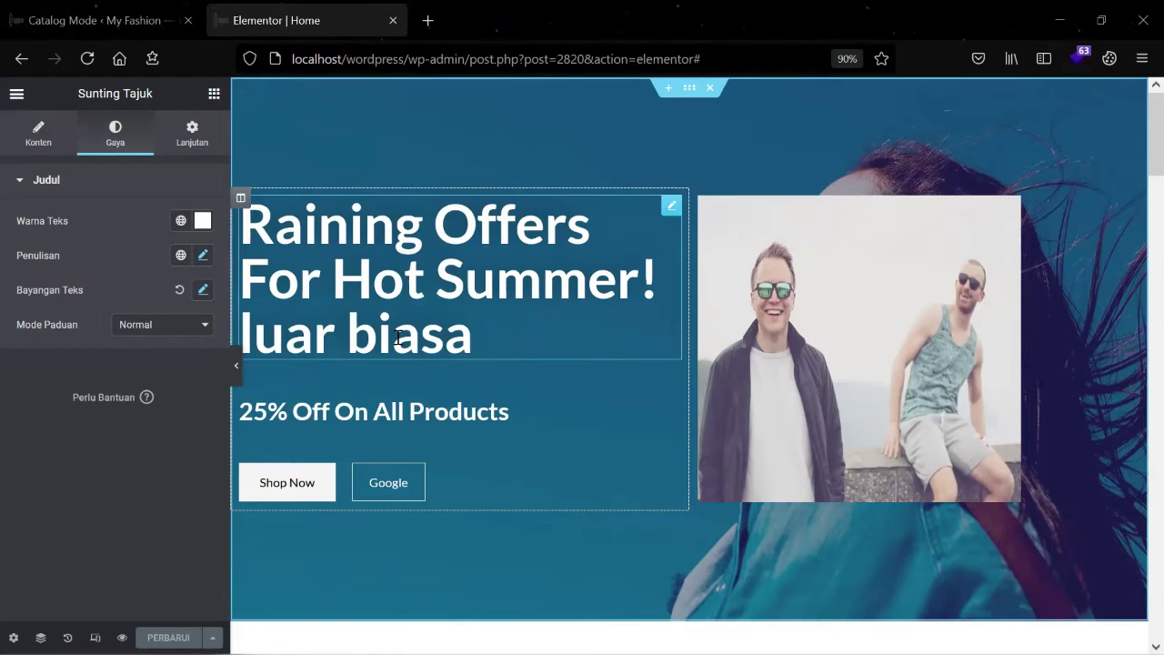
- Try other text colors on the main heading and bring it back to white
click(204, 223)
drag(273, 302, 91, 251)
click(13, 405)
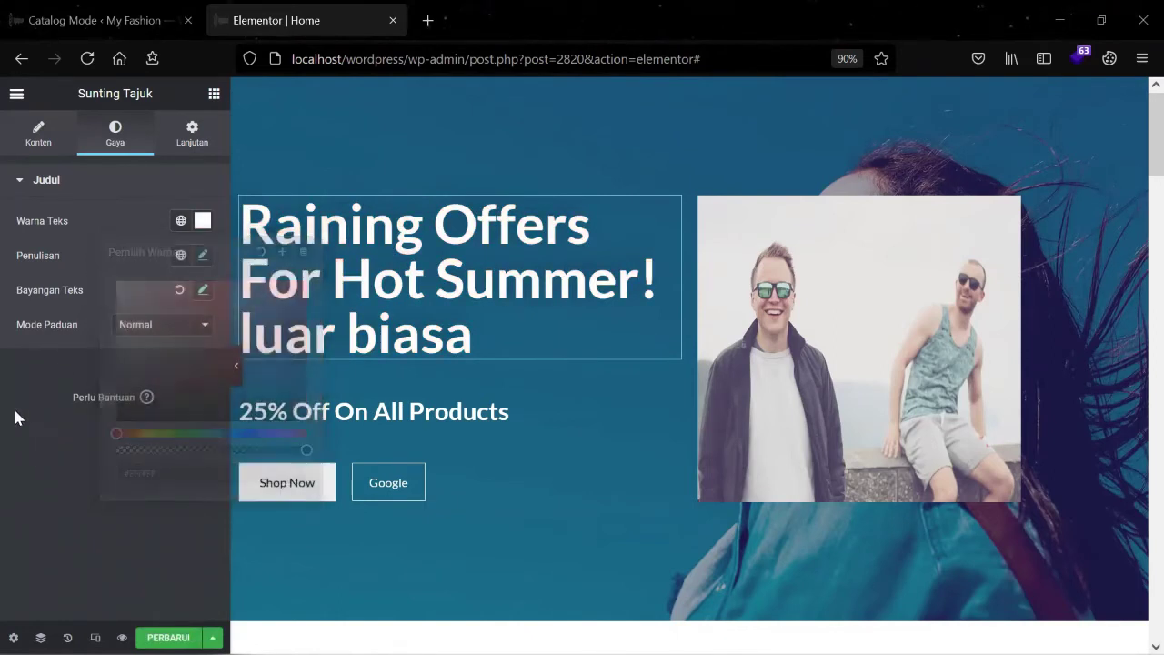
- Try the Multiply, Screen, Overlay and Darken blend modes on the heading and restore Normal
click(207, 331)
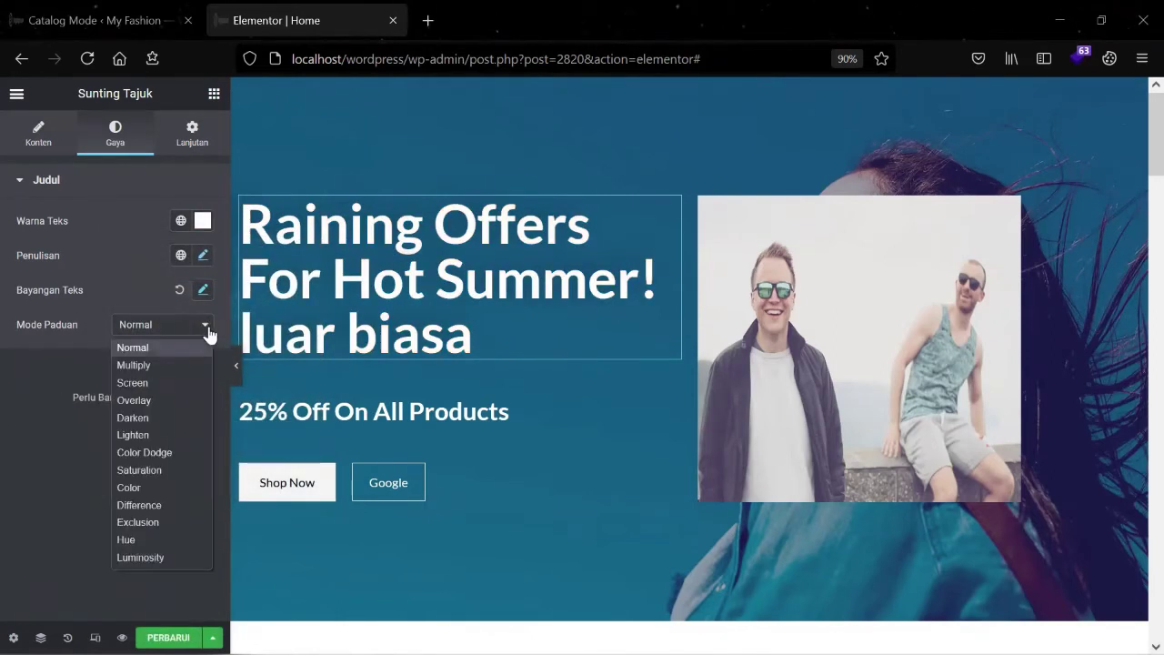
click(185, 357)
click(187, 329)
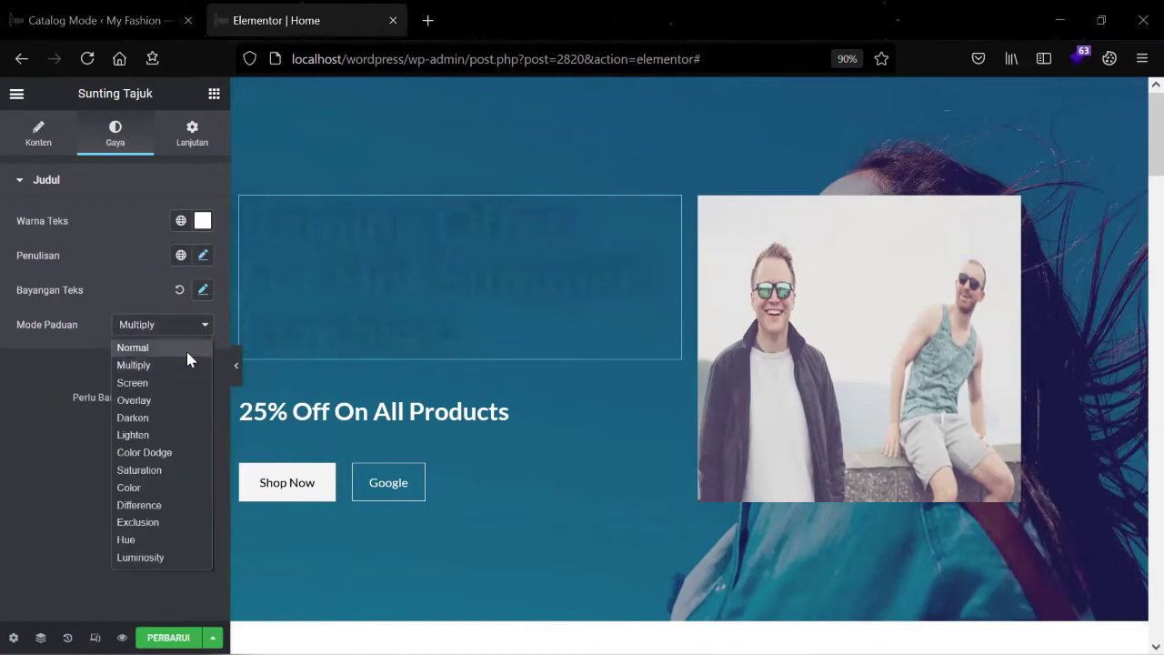
click(175, 382)
click(189, 333)
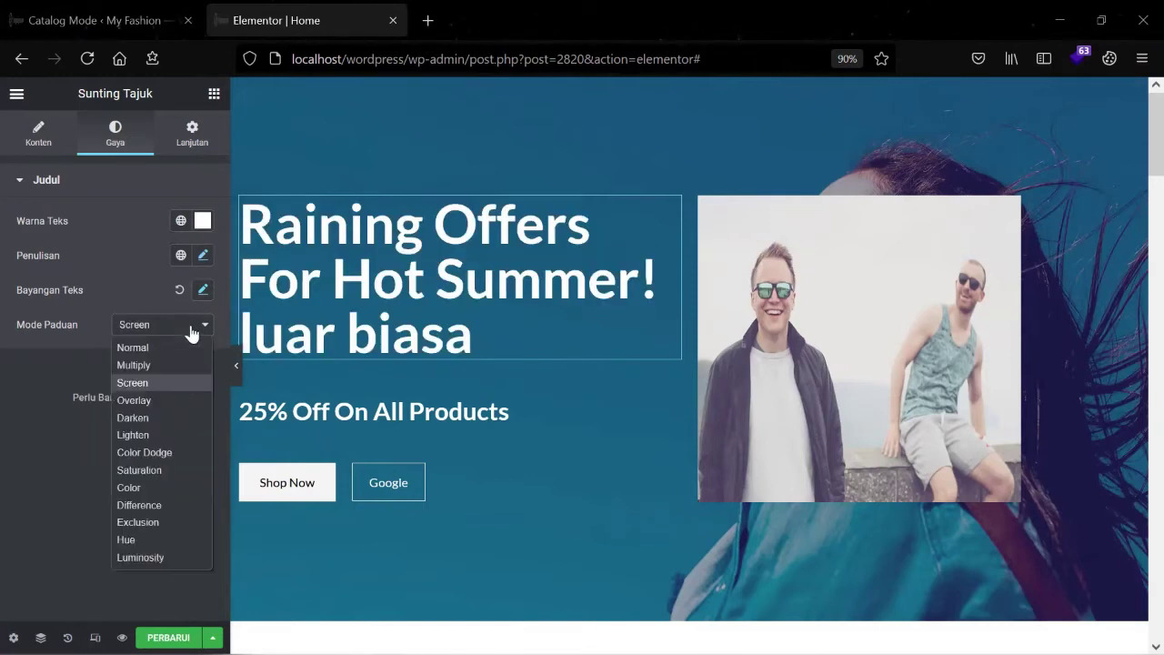
click(178, 398)
click(193, 333)
click(183, 418)
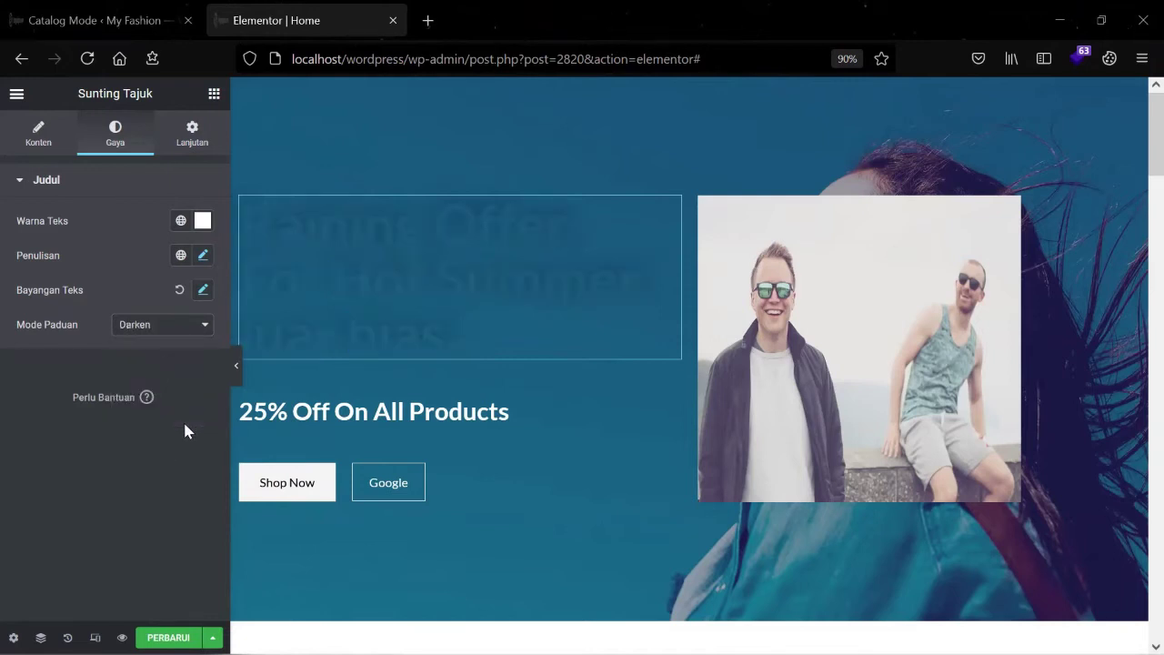
click(201, 336)
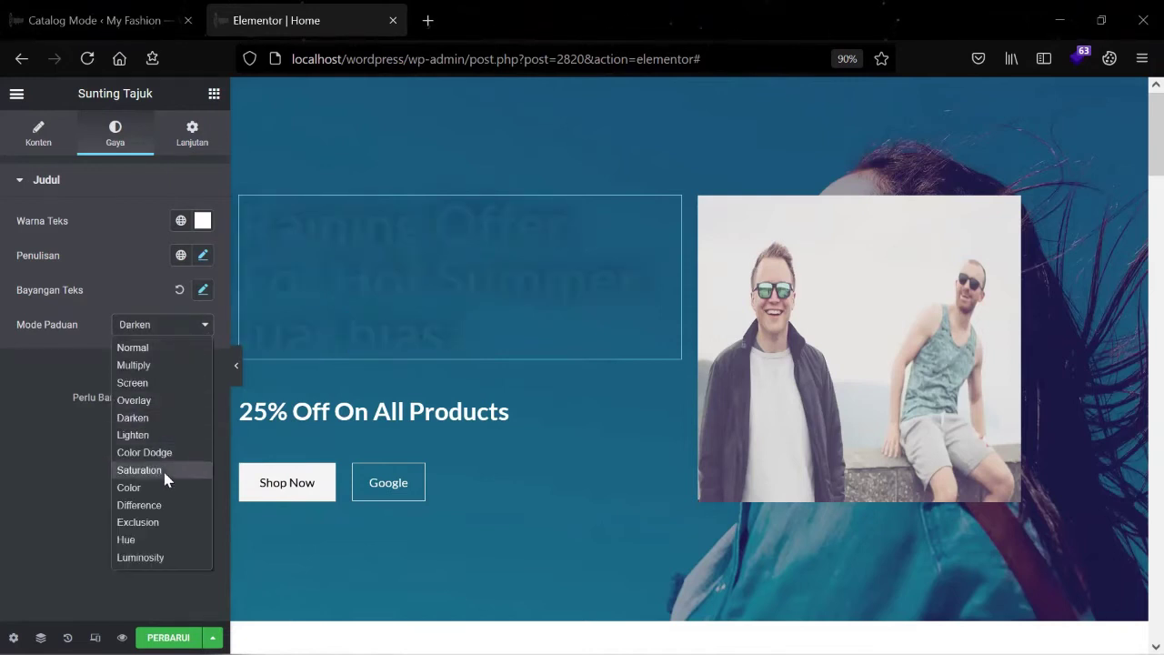
click(156, 347)
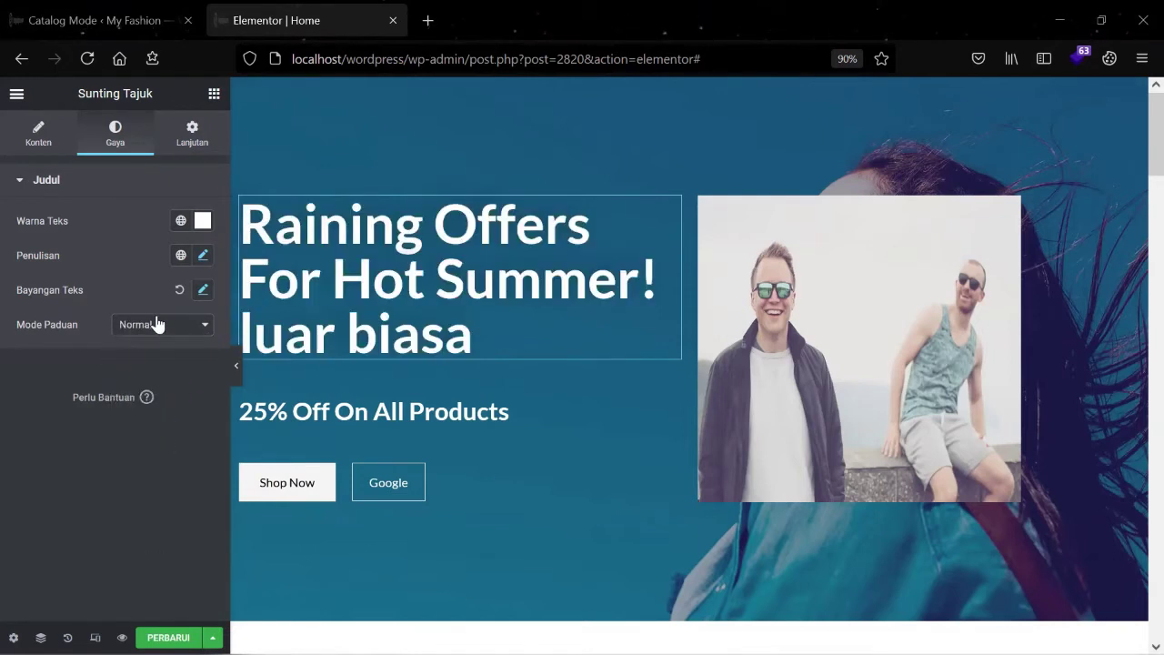
- Set the heading's linked margin to 11 px on all four sides in its advanced settings
click(197, 144)
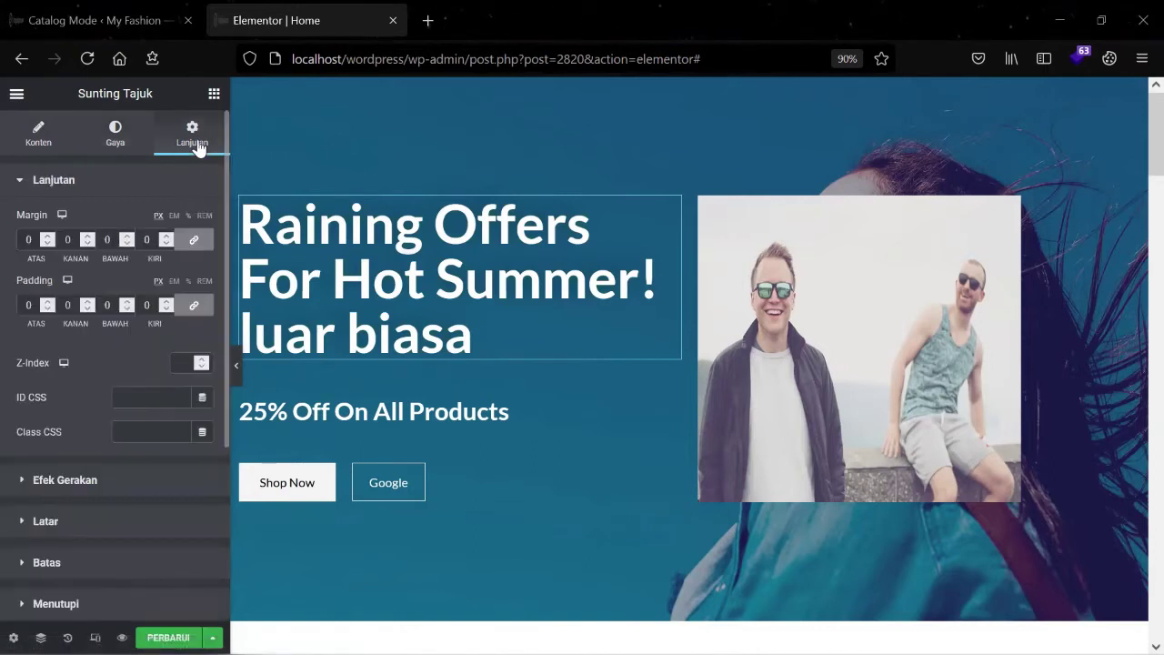
scroll(127, 264, down, 1)
scroll(127, 261, up, 1)
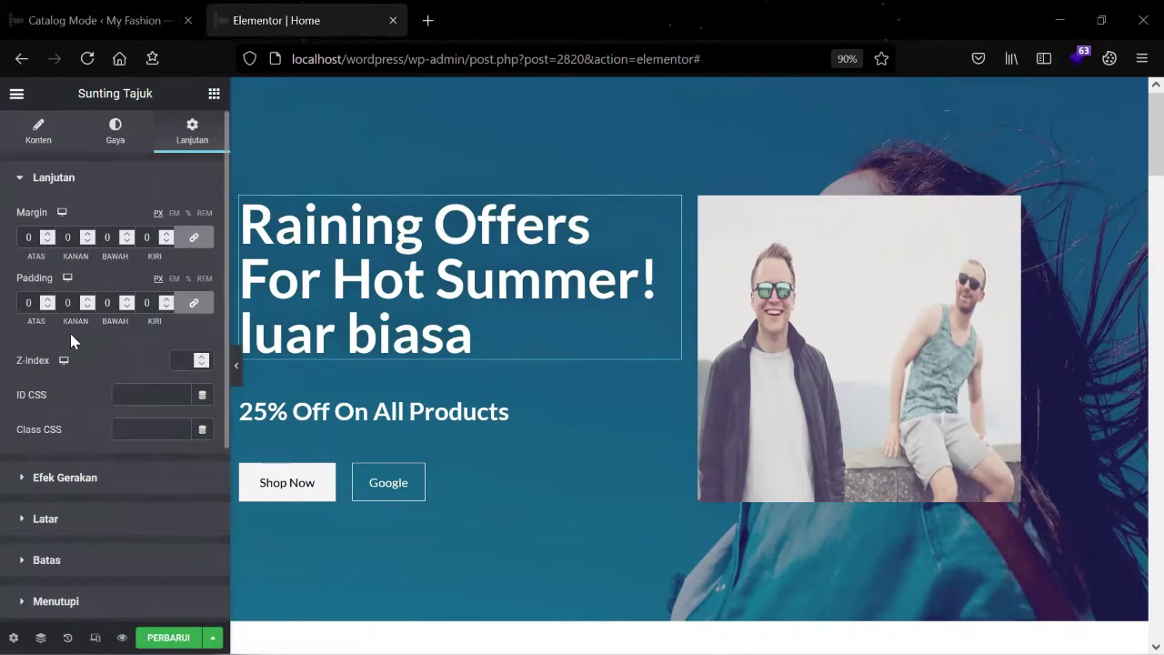
click(47, 234)
click(48, 234)
click(48, 234)
click(49, 233)
click(48, 234)
click(49, 233)
click(48, 234)
click(48, 234)
click(48, 234)
click(48, 234)
click(48, 234)
- Set the heading's linked padding to 6 px on all four sides
click(47, 299)
click(50, 298)
click(49, 299)
click(49, 298)
click(49, 298)
click(49, 298)
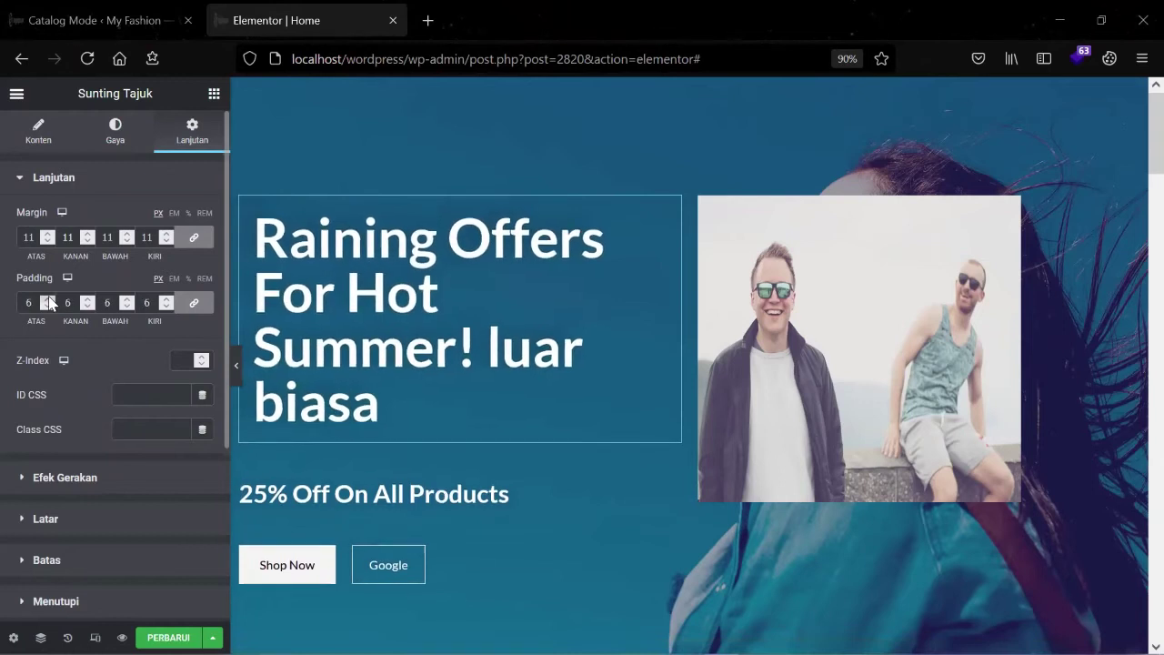
- Return the heading's padding to 0 px on all sides
click(45, 306)
click(45, 306)
click(46, 307)
click(45, 306)
click(45, 307)
click(45, 307)
click(46, 307)
click(48, 299)
- Return the heading's margin to 0 px on all sides
click(49, 241)
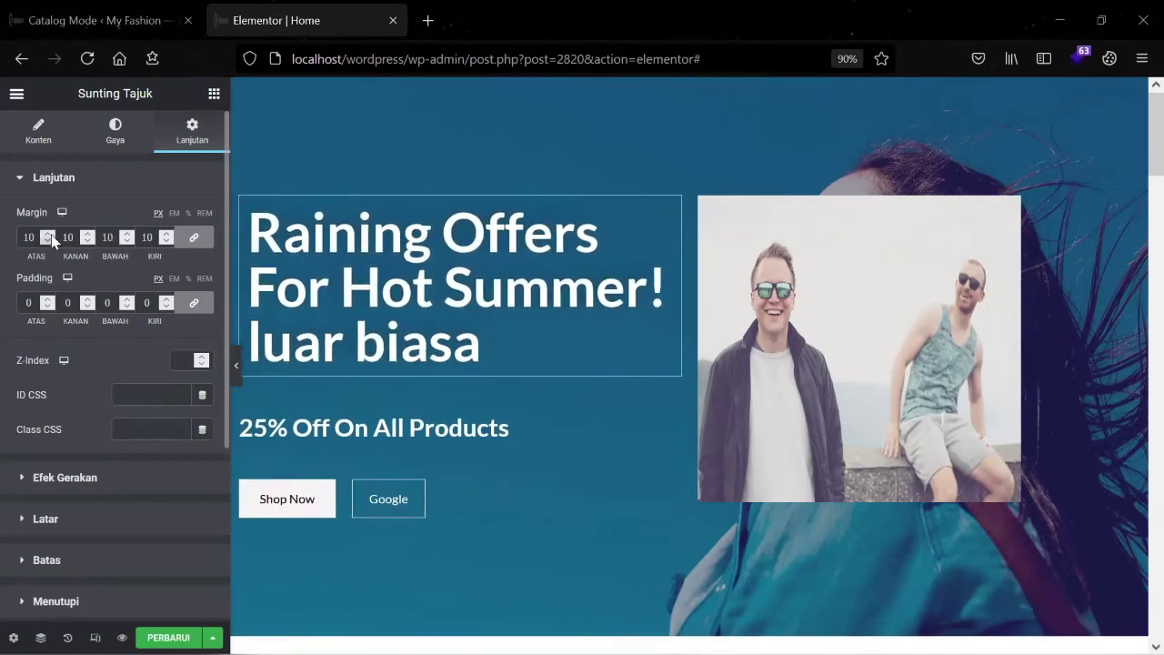
click(47, 241)
click(47, 241)
click(47, 240)
click(47, 241)
click(47, 241)
click(47, 241)
click(47, 241)
click(47, 241)
click(47, 241)
click(47, 241)
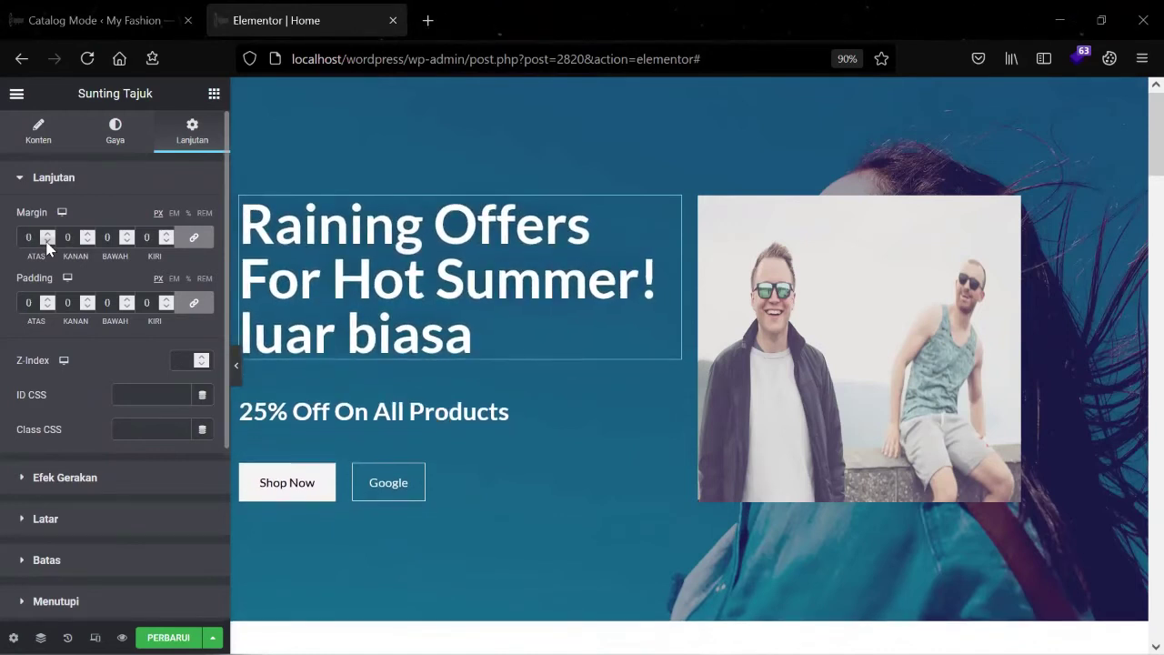
- Unlink the heading's margin values and set the bottom margin to 6 px and the left margin to 4 px
click(193, 239)
click(128, 233)
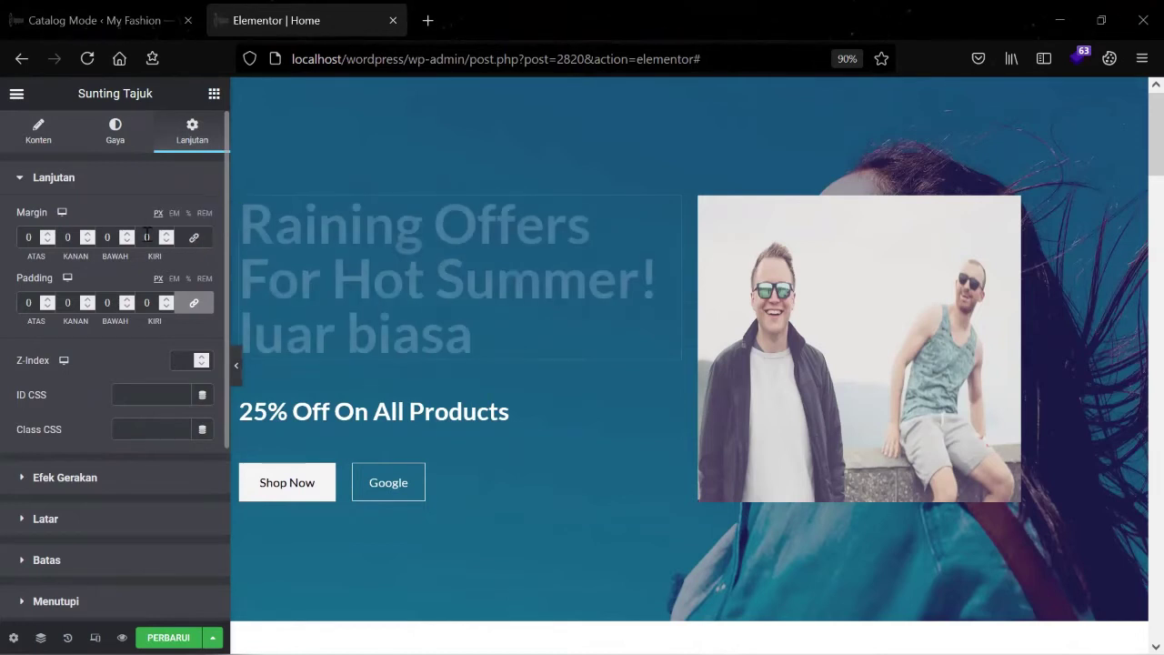
click(127, 234)
click(127, 233)
click(127, 233)
click(128, 233)
click(128, 233)
click(165, 234)
click(164, 233)
click(165, 233)
click(165, 233)
- Reset the heading's bottom and left margins to 0 px
click(127, 241)
click(128, 241)
click(127, 241)
click(127, 241)
click(128, 241)
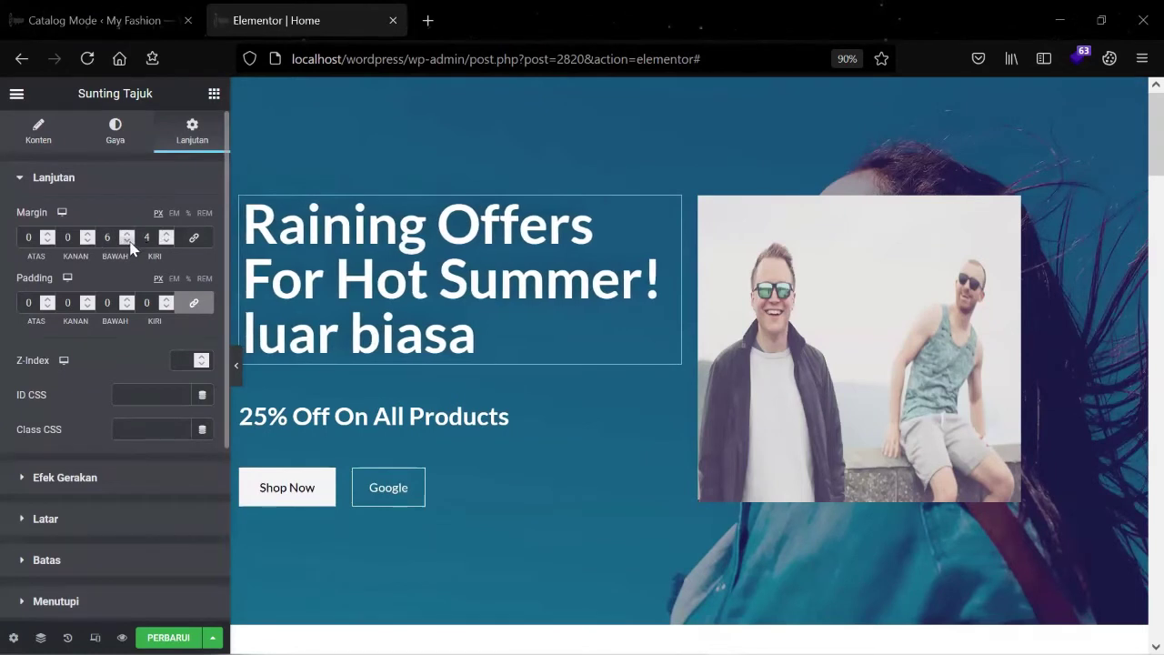
click(128, 241)
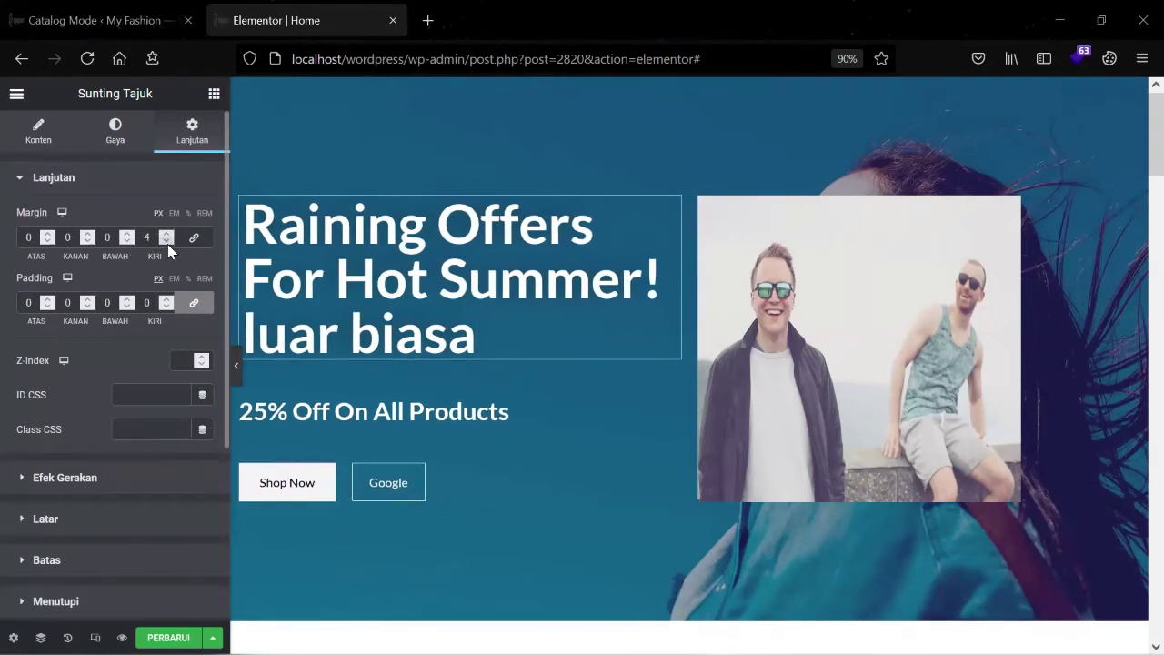
click(165, 241)
click(166, 241)
click(166, 241)
click(166, 240)
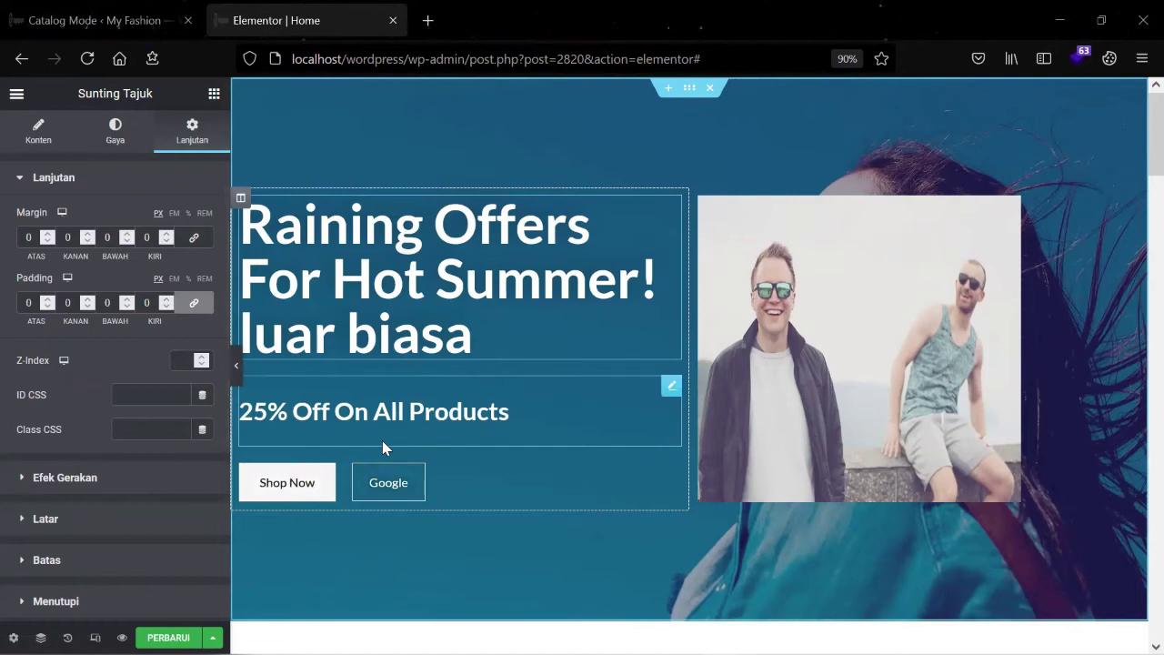
- Examine the content settings of the Shop Now and Google buttons and the style settings of the Google button
click(325, 475)
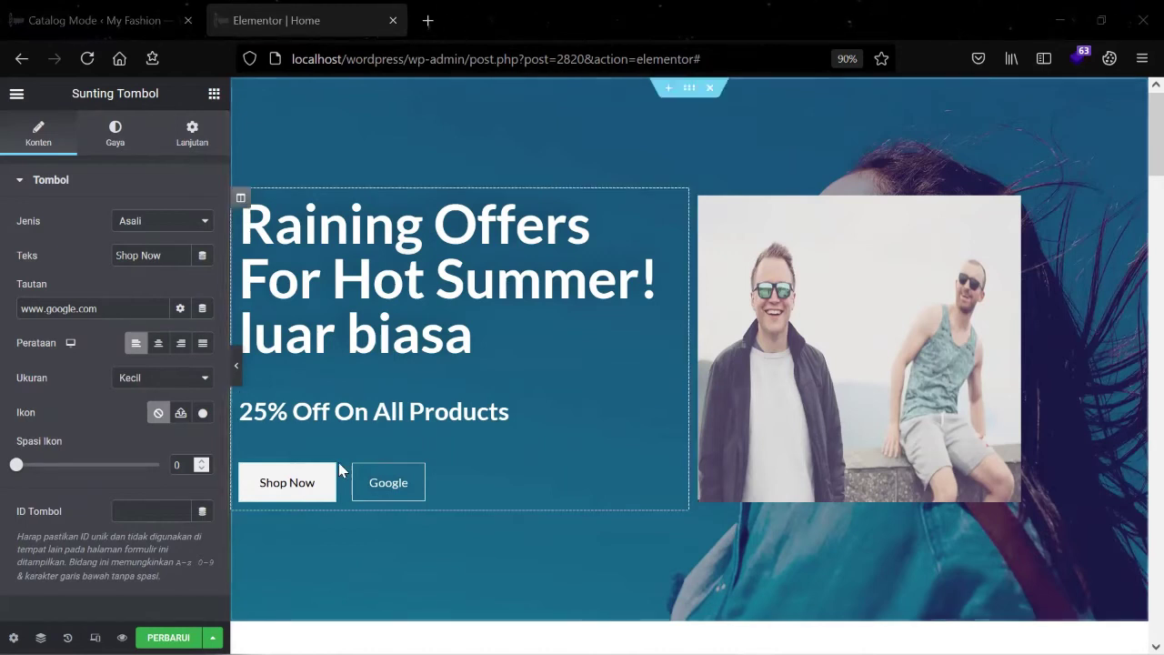
click(418, 474)
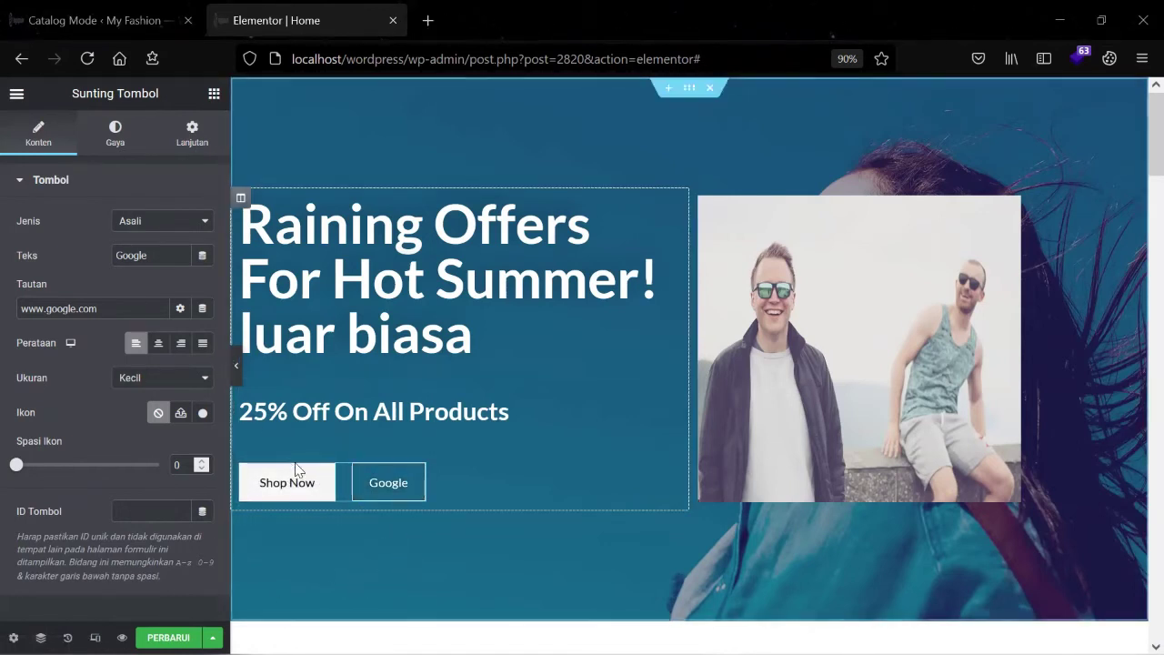
click(118, 137)
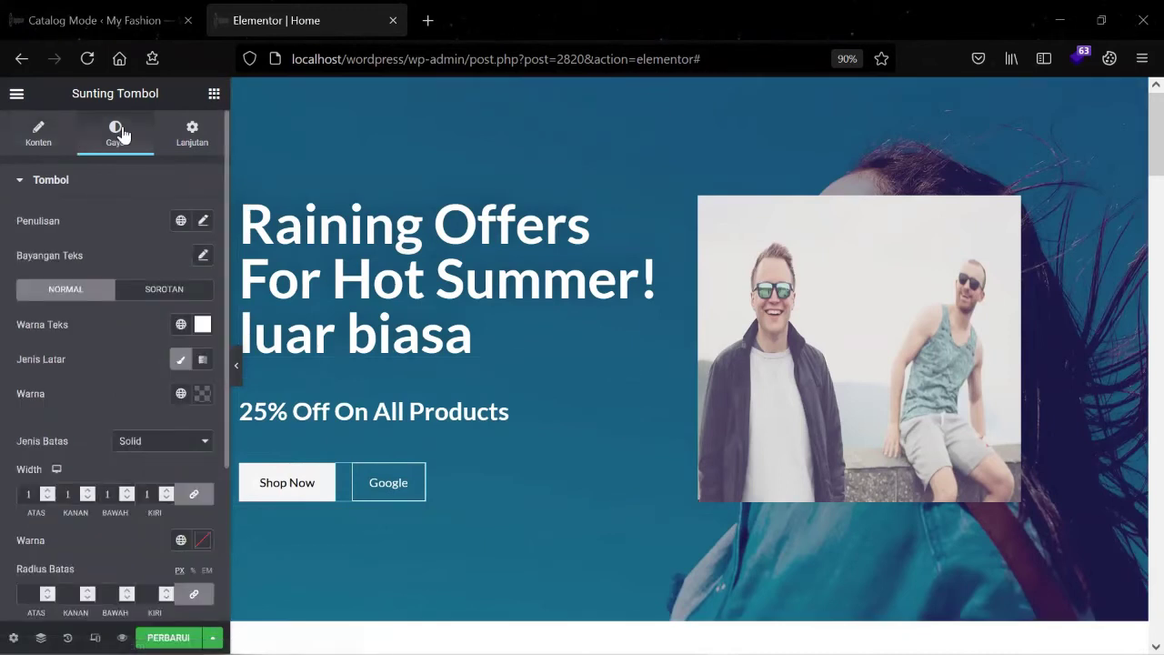
click(55, 138)
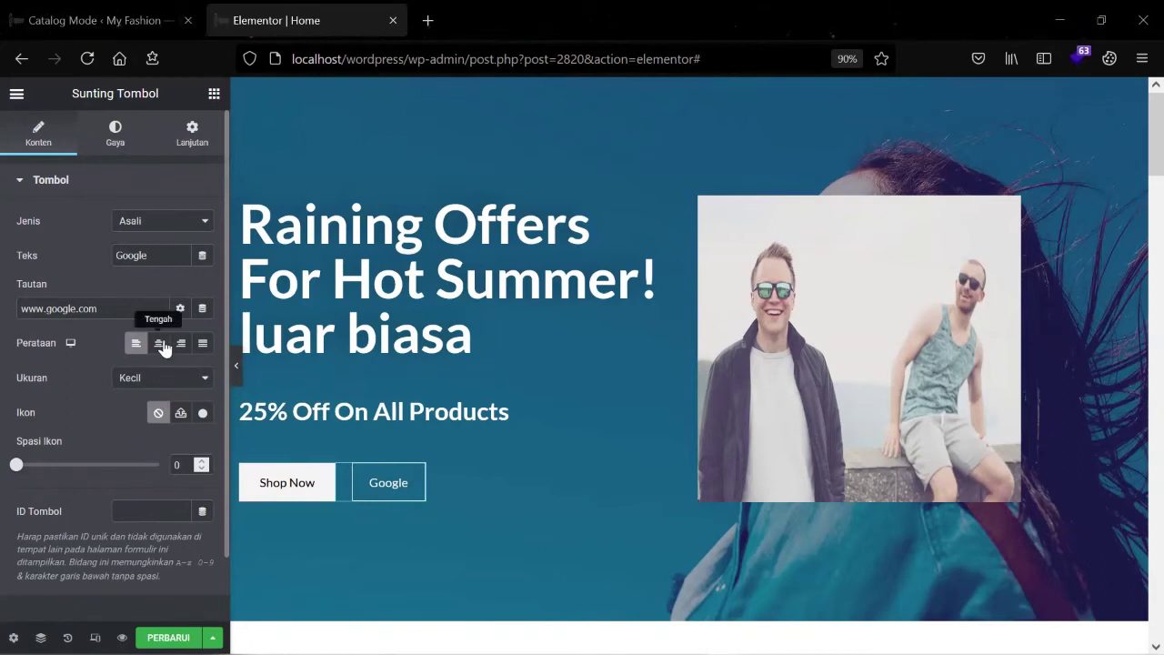
click(115, 141)
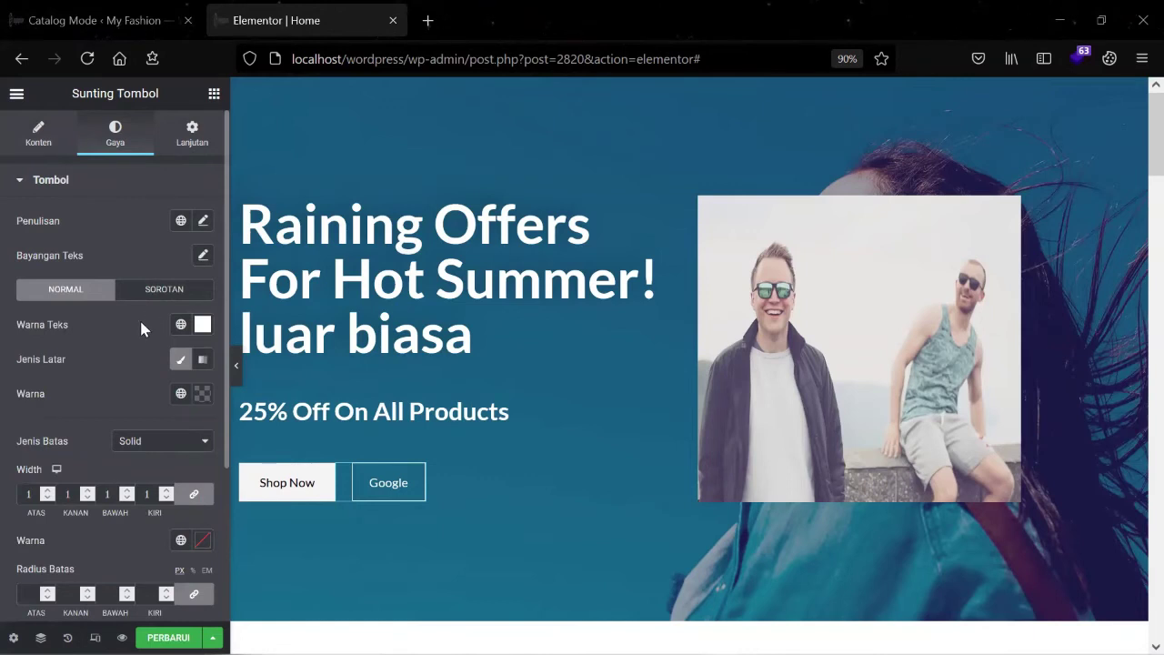
scroll(141, 329, down, 1)
scroll(142, 328, down, 1)
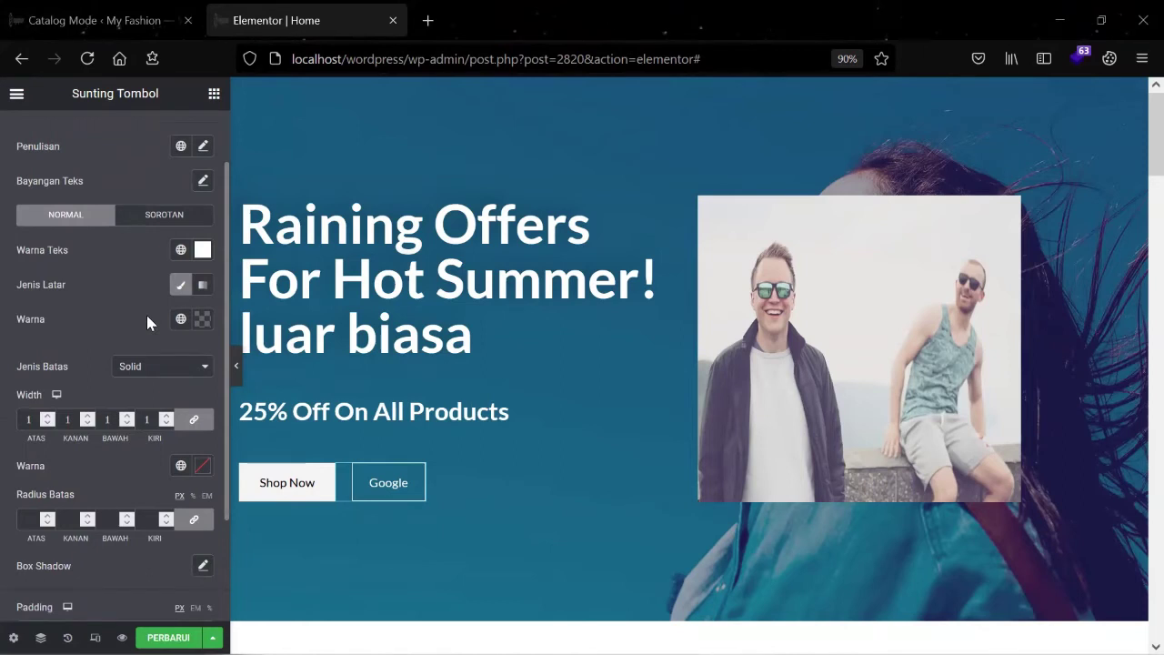
scroll(148, 322, down, 1)
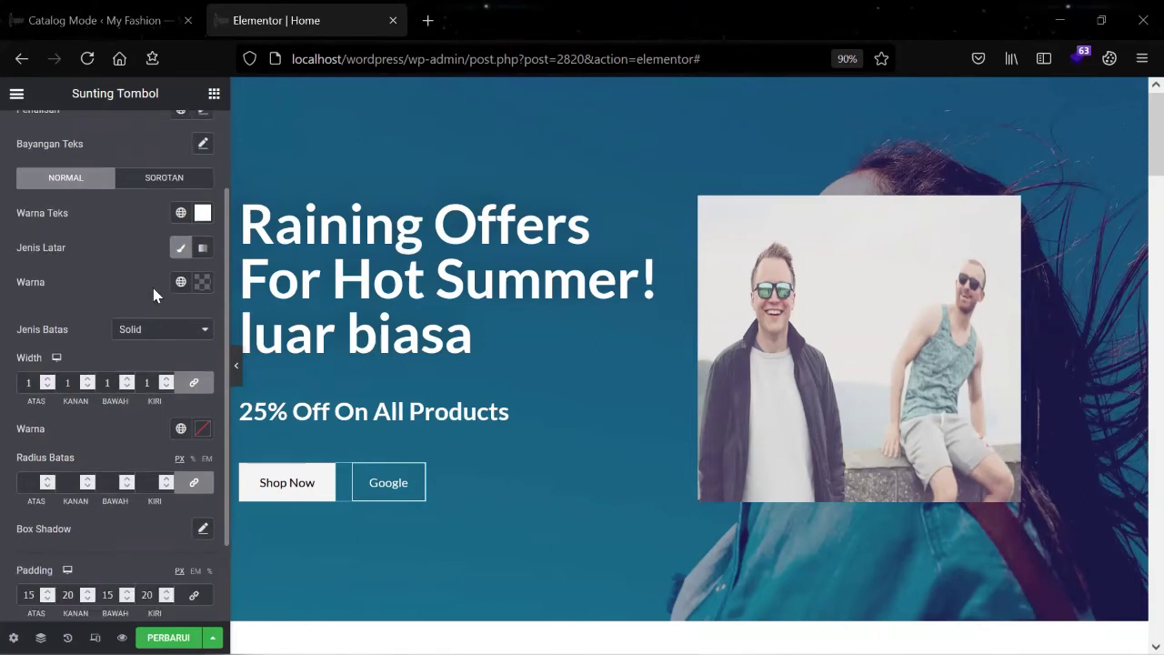
scroll(147, 278, down, 1)
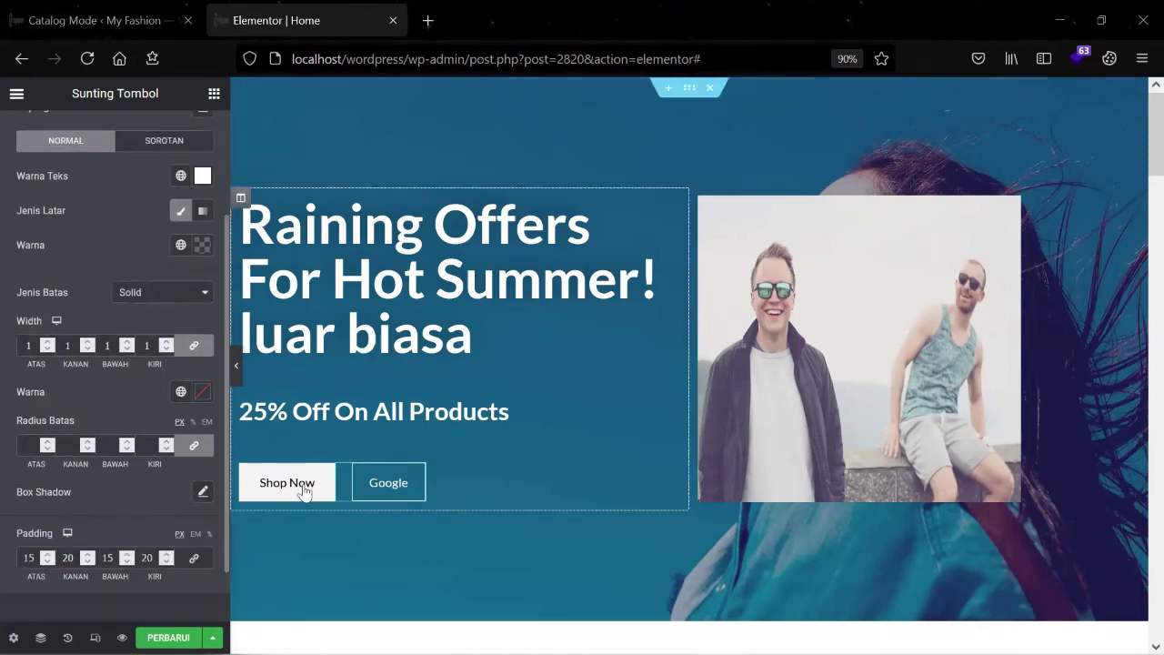
scroll(128, 354, up, 2)
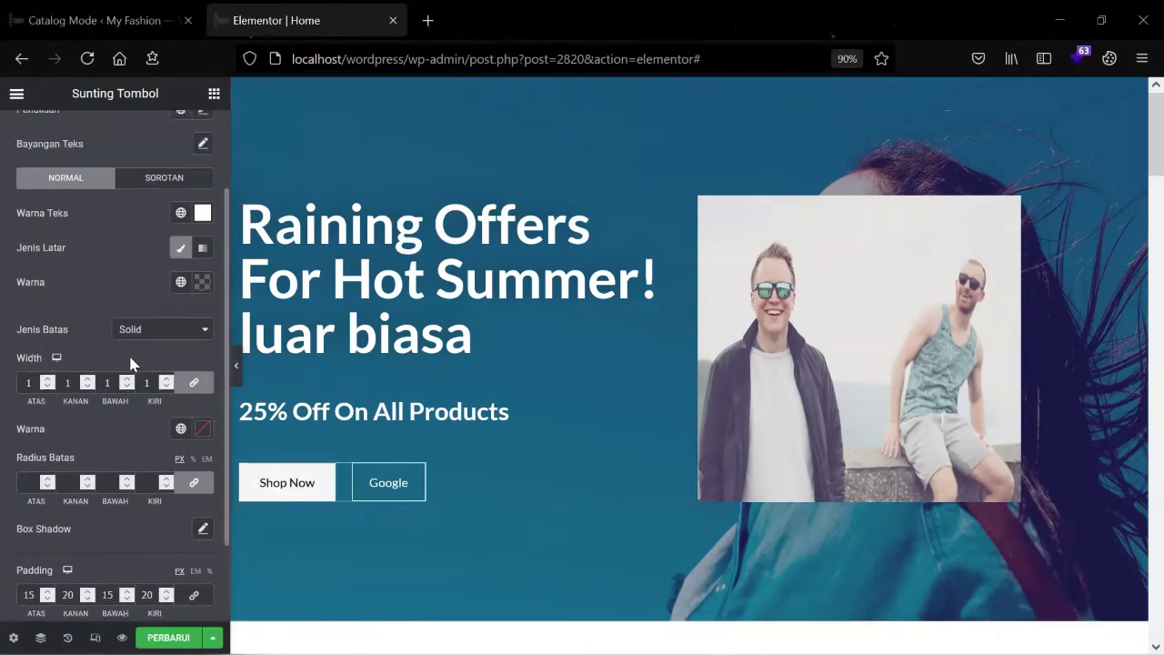
scroll(130, 365, up, 2)
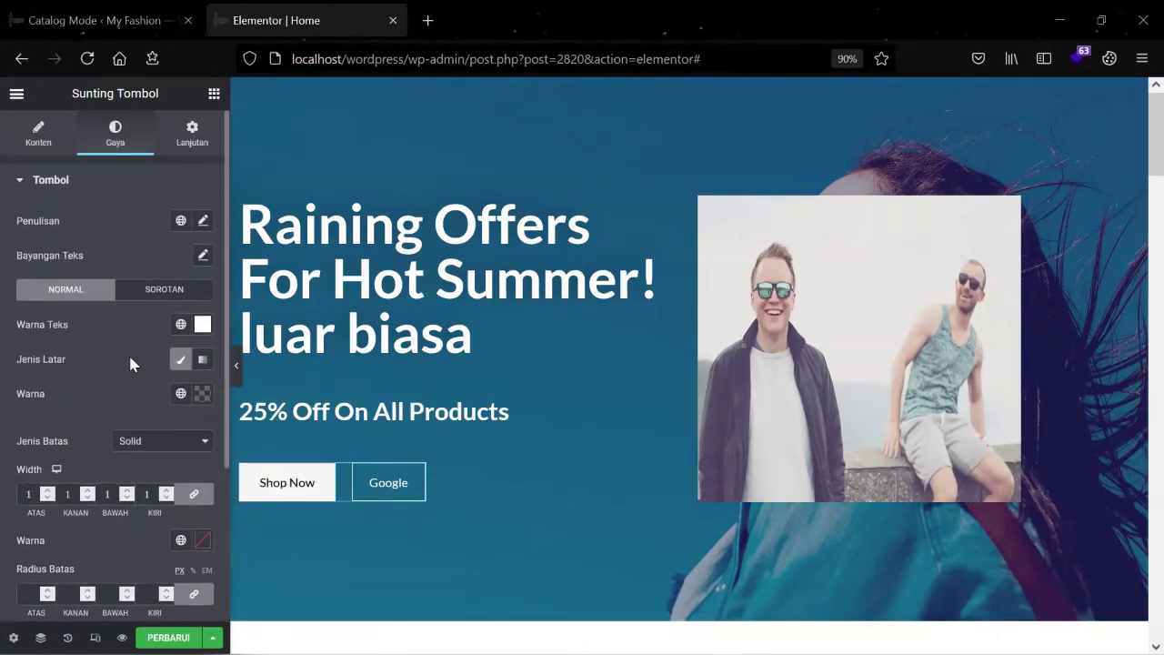
scroll(130, 364, down, 2)
scroll(186, 169, up, 2)
- Try a larger left margin on the Google button in its advanced settings
click(193, 137)
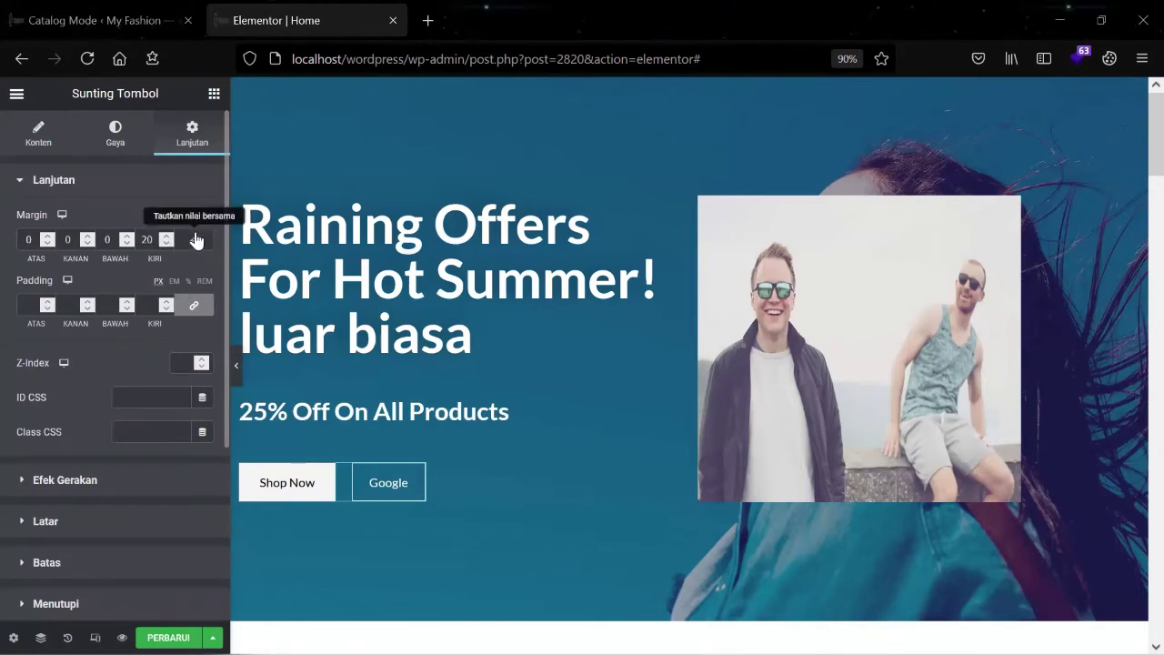
click(165, 235)
click(166, 236)
click(166, 236)
click(165, 235)
click(166, 236)
click(166, 236)
click(166, 236)
- Bring the Google button's left margin back to 20 px
click(165, 244)
click(165, 244)
click(165, 244)
click(166, 243)
click(165, 243)
click(164, 243)
click(164, 244)
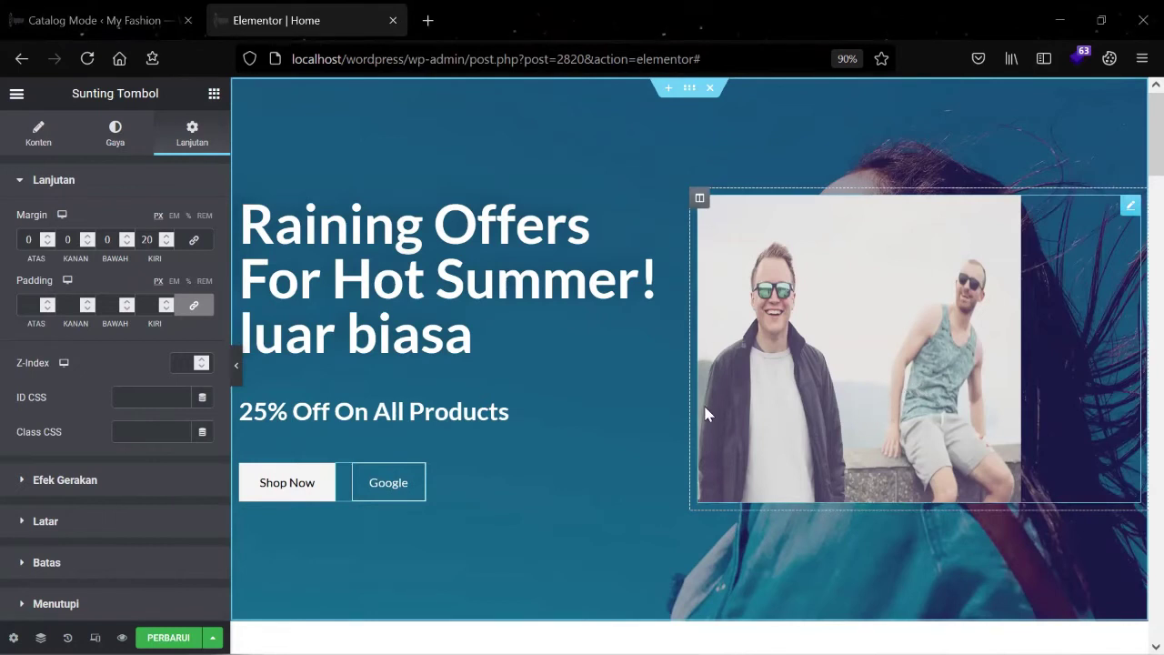
scroll(705, 405, down, 3)
scroll(706, 402, up, 3)
scroll(741, 400, down, 3)
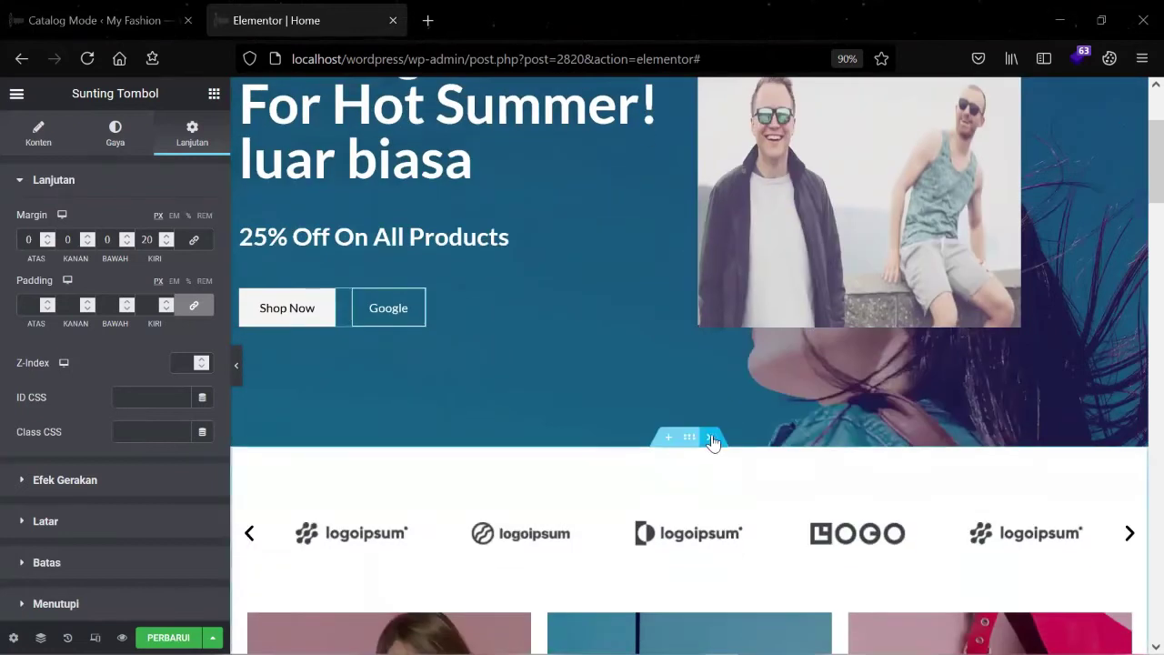
scroll(660, 392, up, 3)
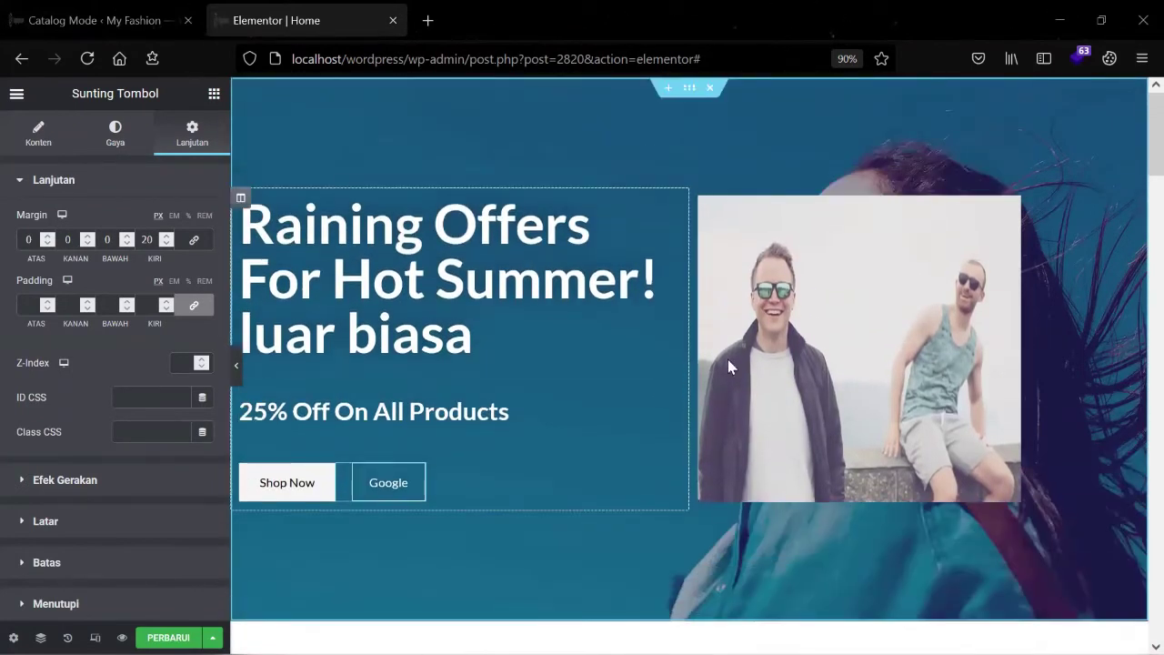
scroll(790, 366, down, 2)
scroll(800, 362, up, 2)
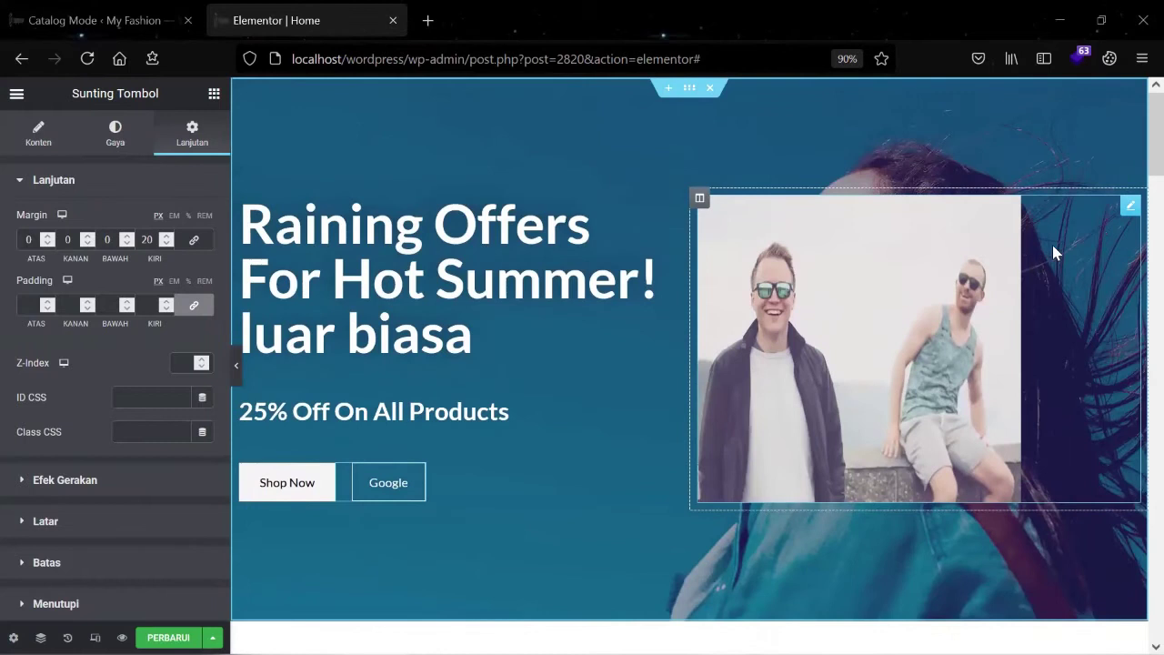
- Delete the photo of the two men beside the heading and place a new Image widget in the emptied column
right_click(963, 241)
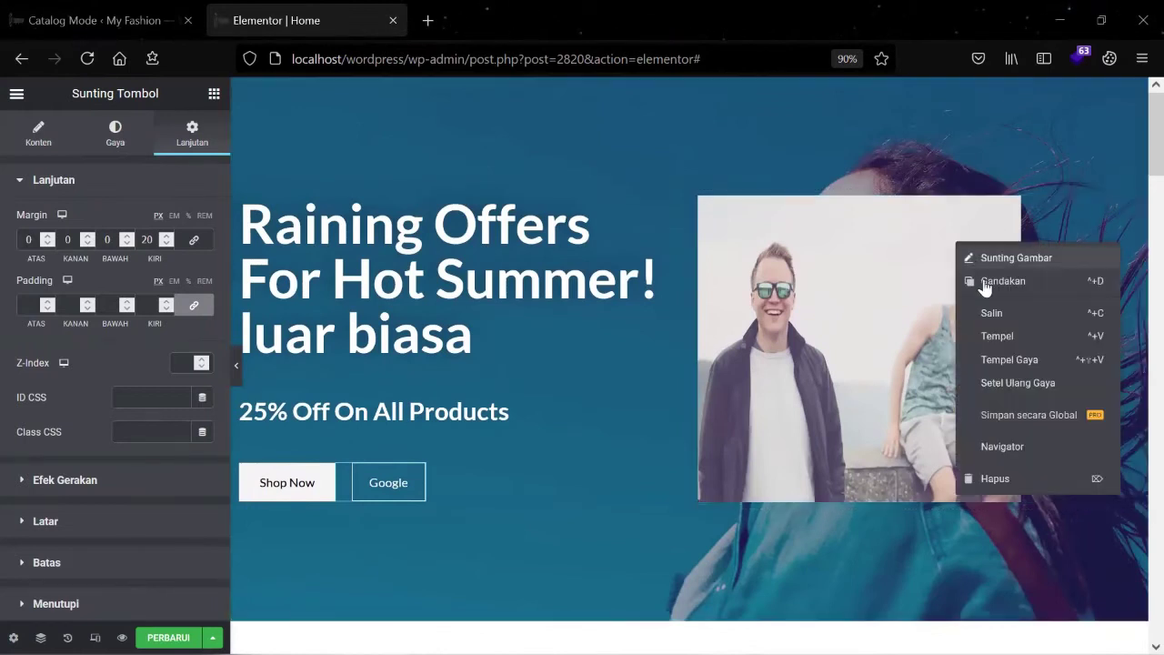
click(999, 479)
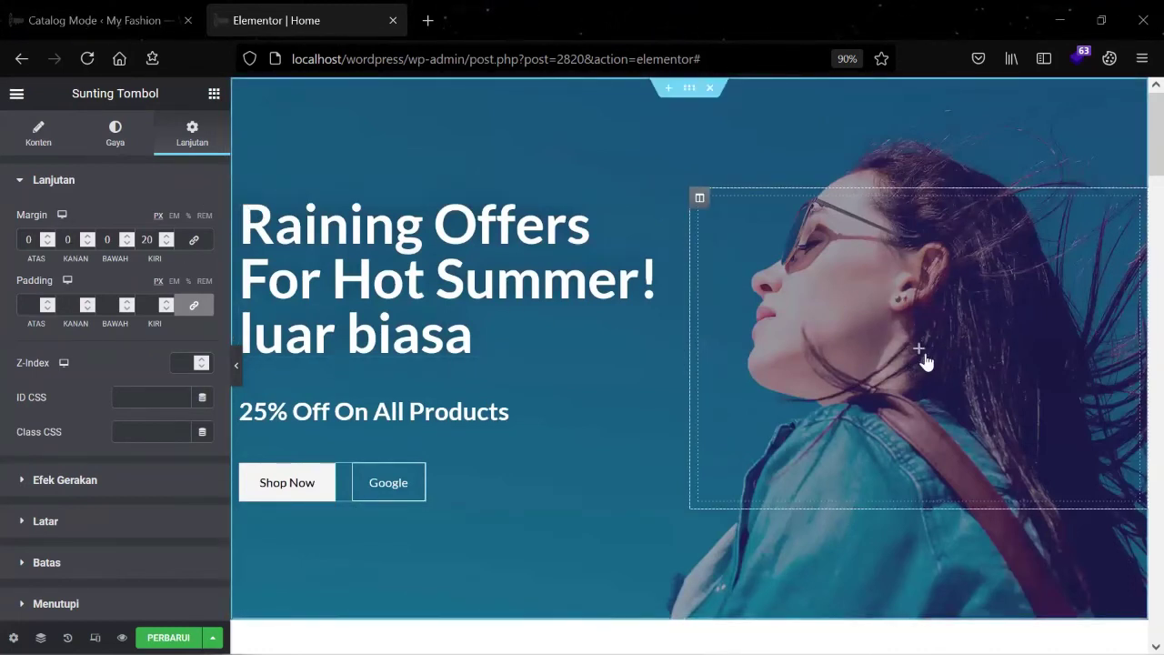
click(211, 94)
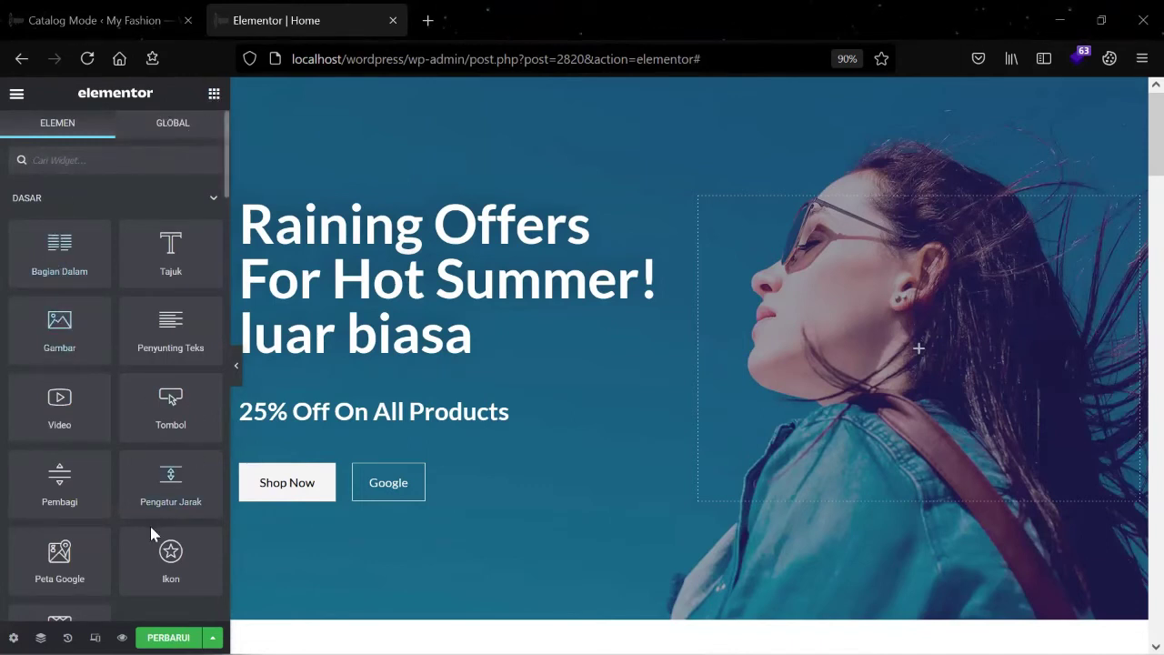
drag(58, 323, 923, 347)
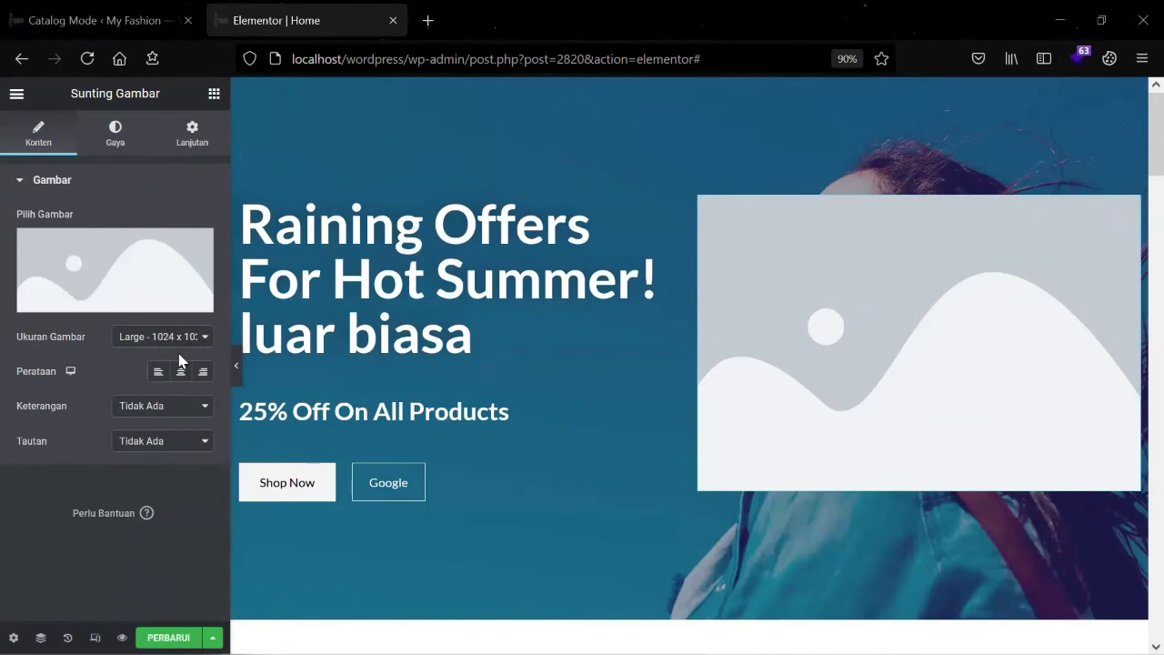
- Insert the photo men-fashion-happy-1835901.jpg from the media library into the new Image widget
click(138, 301)
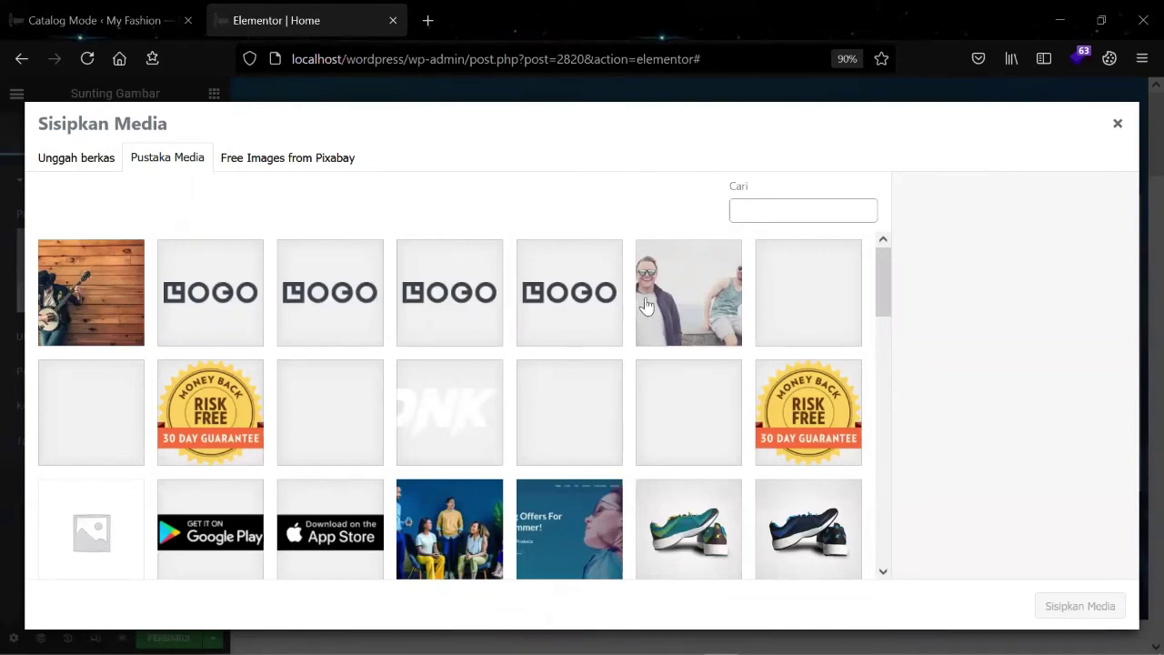
click(703, 309)
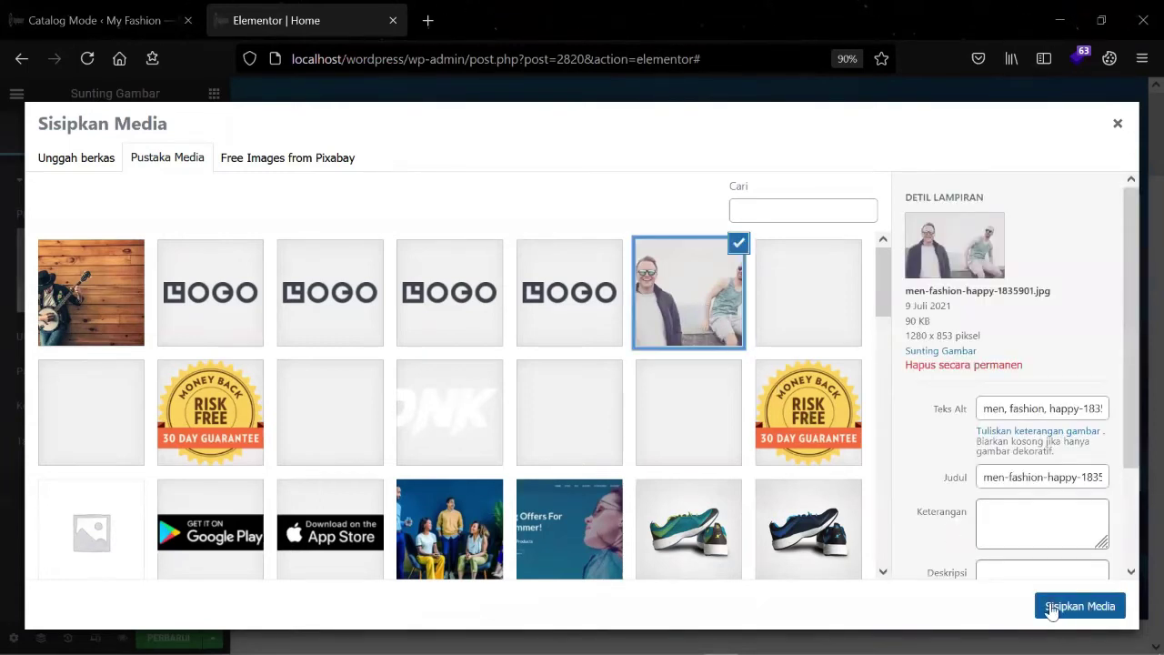
click(1086, 611)
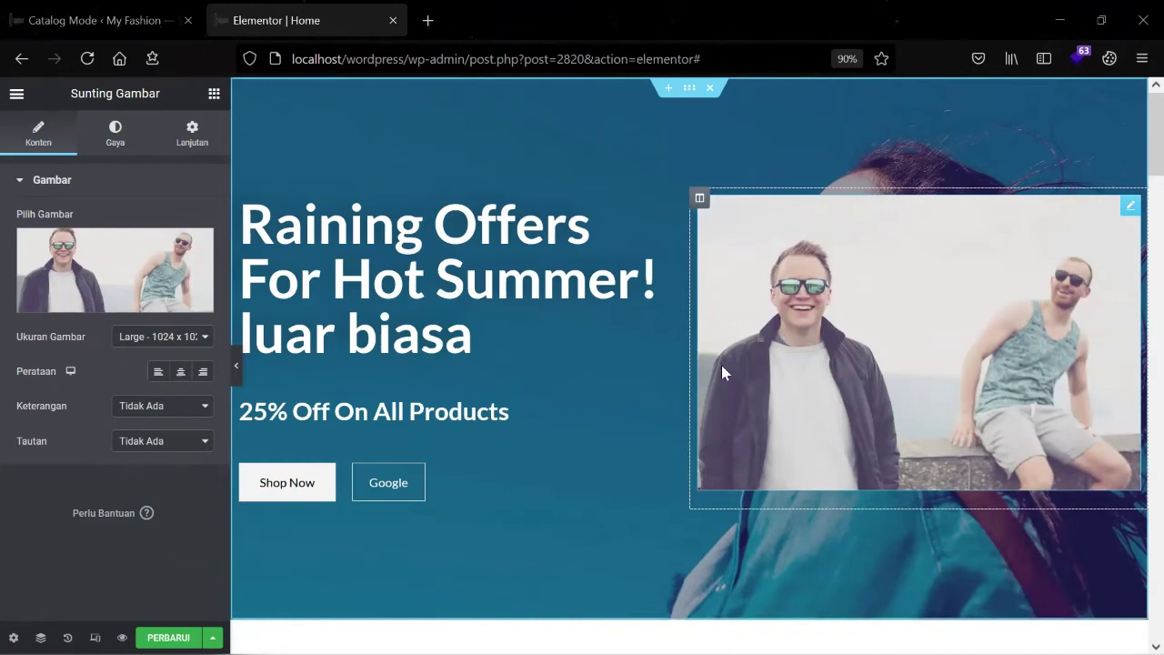
- Try the Medium - 300 x 300 size on the photo and return it to Large - 1024 x 1024
click(176, 337)
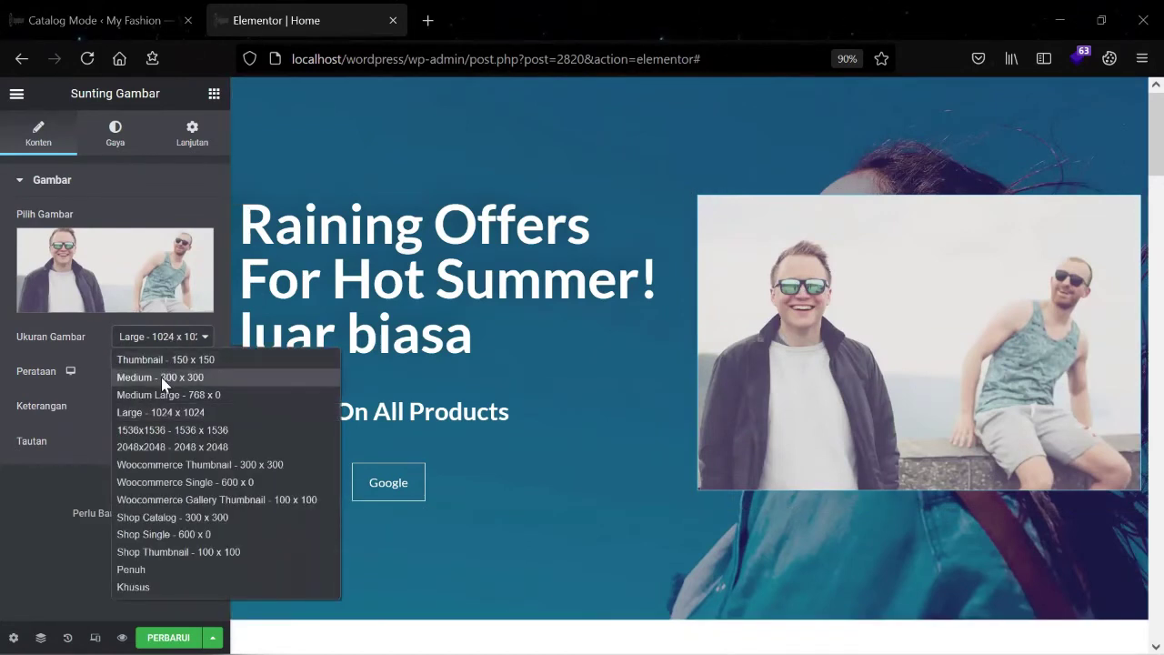
click(164, 379)
click(158, 340)
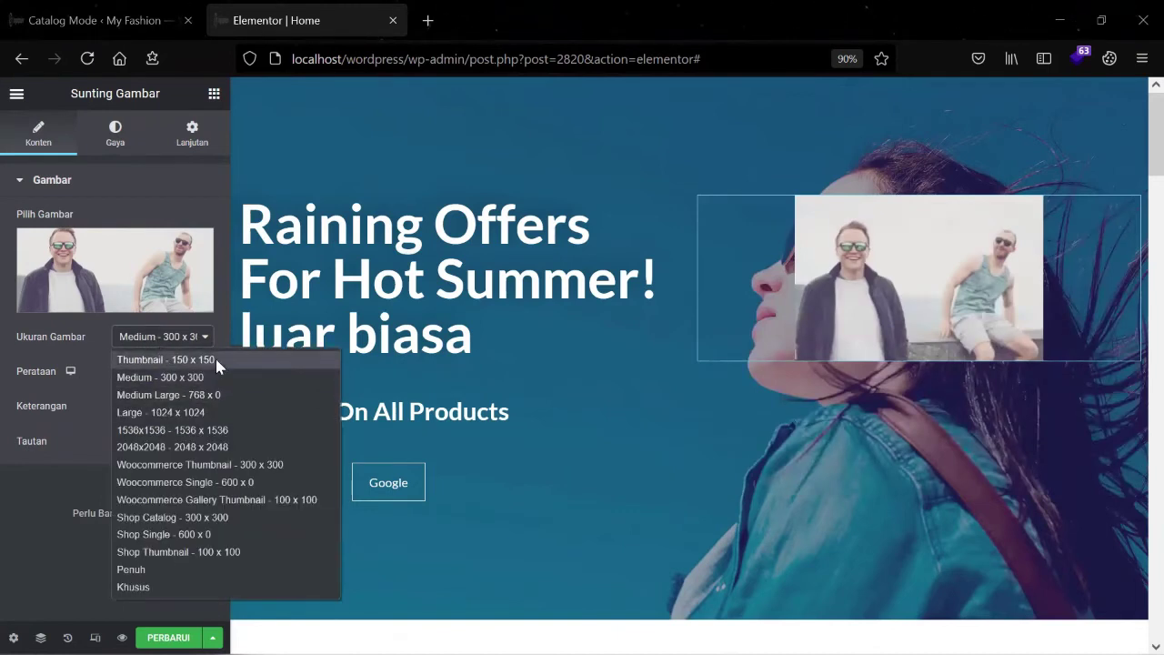
click(232, 415)
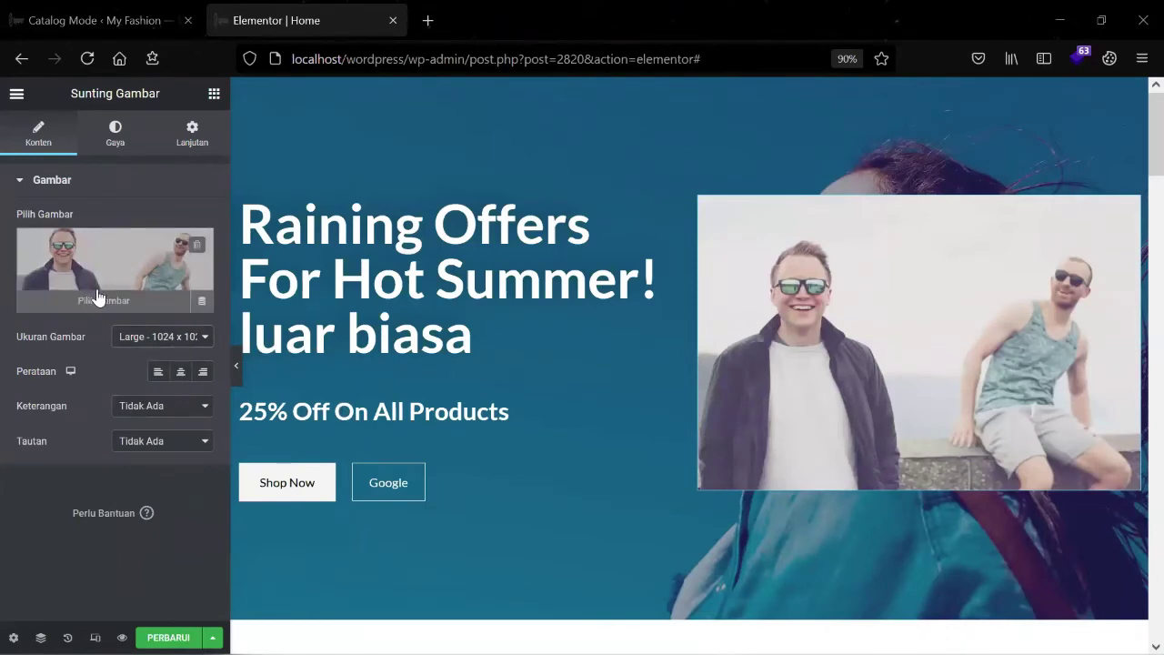
- Set the photo's width to 95% in its style settings
click(116, 156)
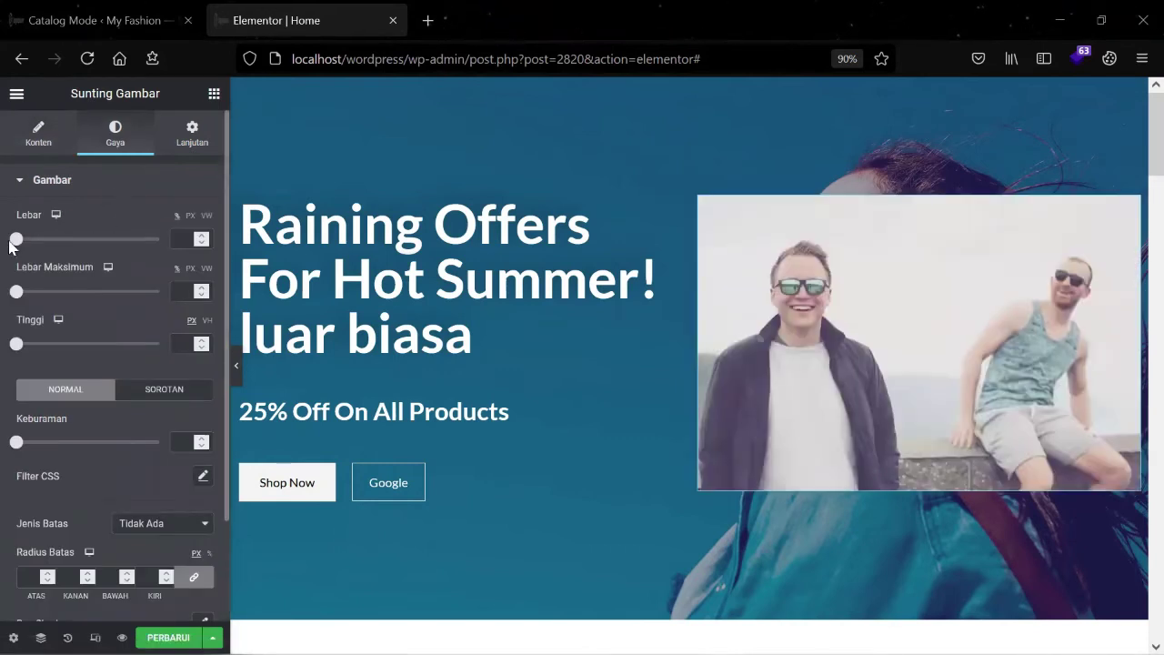
drag(15, 240, 151, 254)
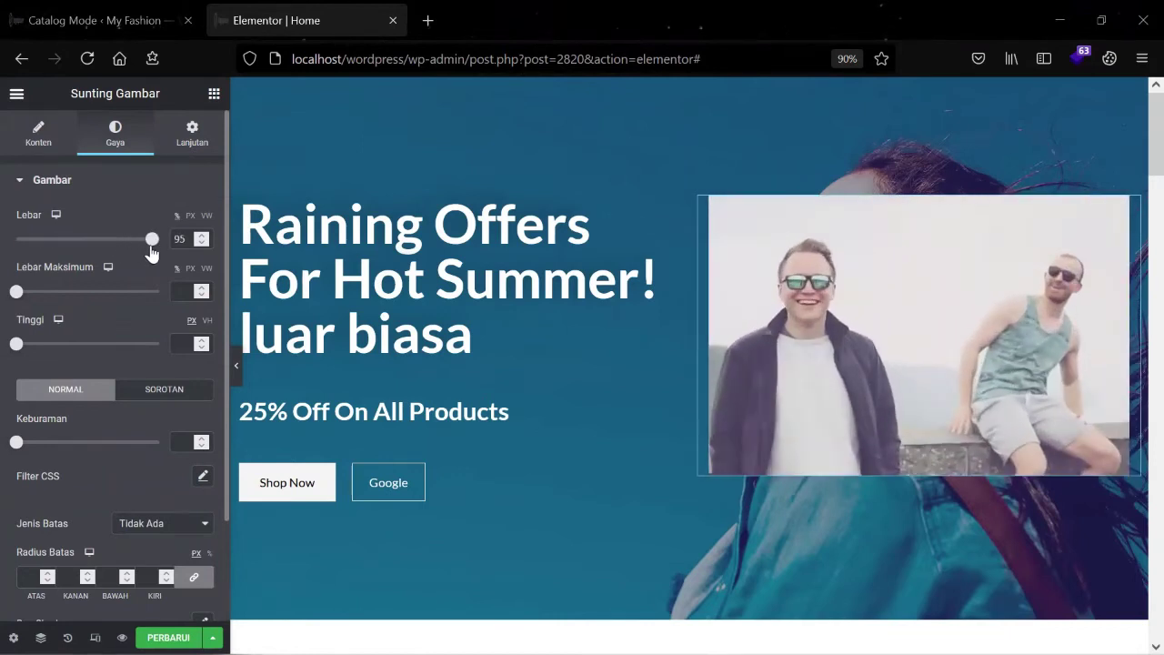
- Try a 4 px margin on all sides of the photo and bring it back to 0
click(202, 136)
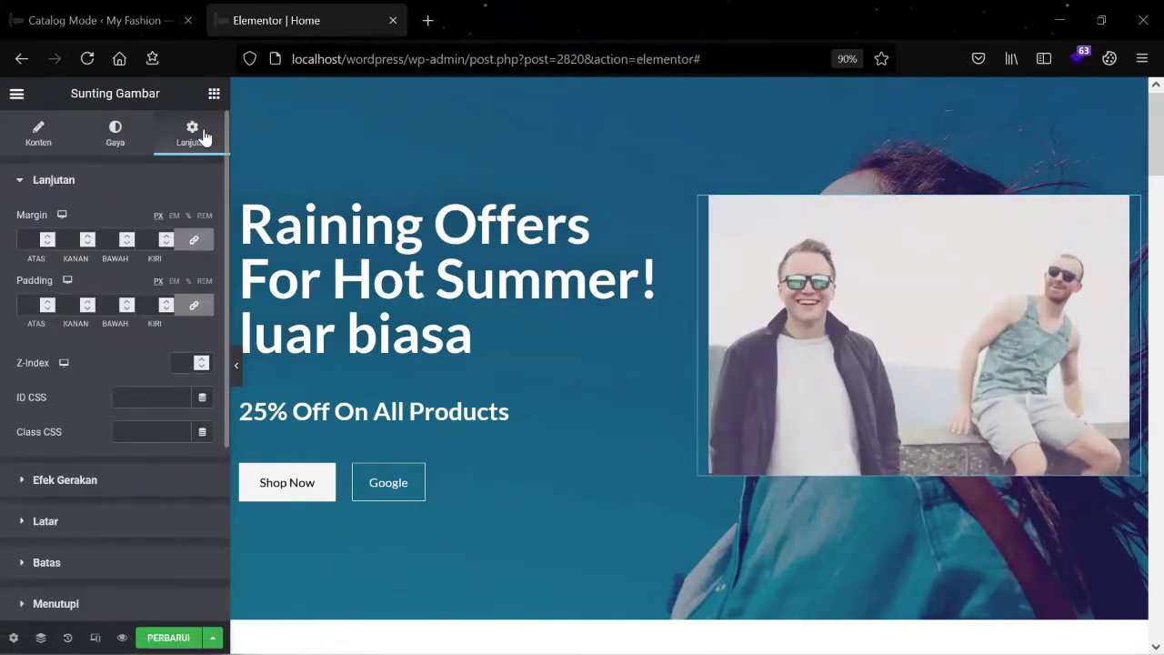
click(47, 235)
click(47, 235)
click(47, 236)
click(47, 235)
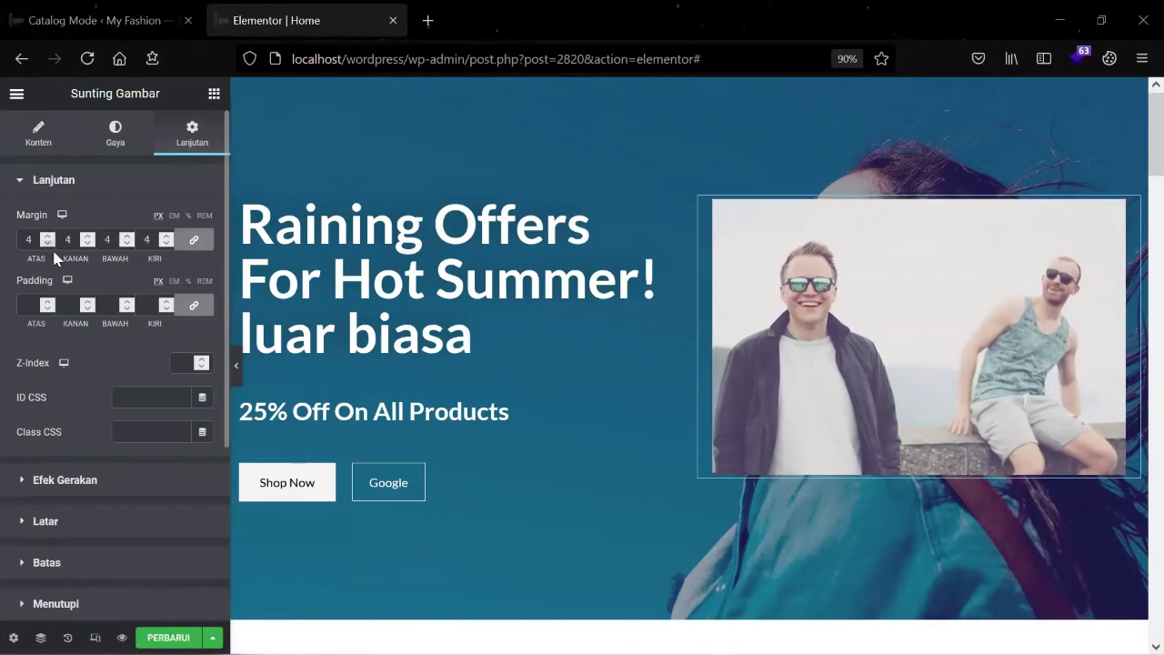
click(47, 242)
click(47, 243)
click(48, 243)
click(47, 243)
- Set the photo's padding to 2 px on all sides and look over its remaining advanced settings
click(47, 303)
click(48, 303)
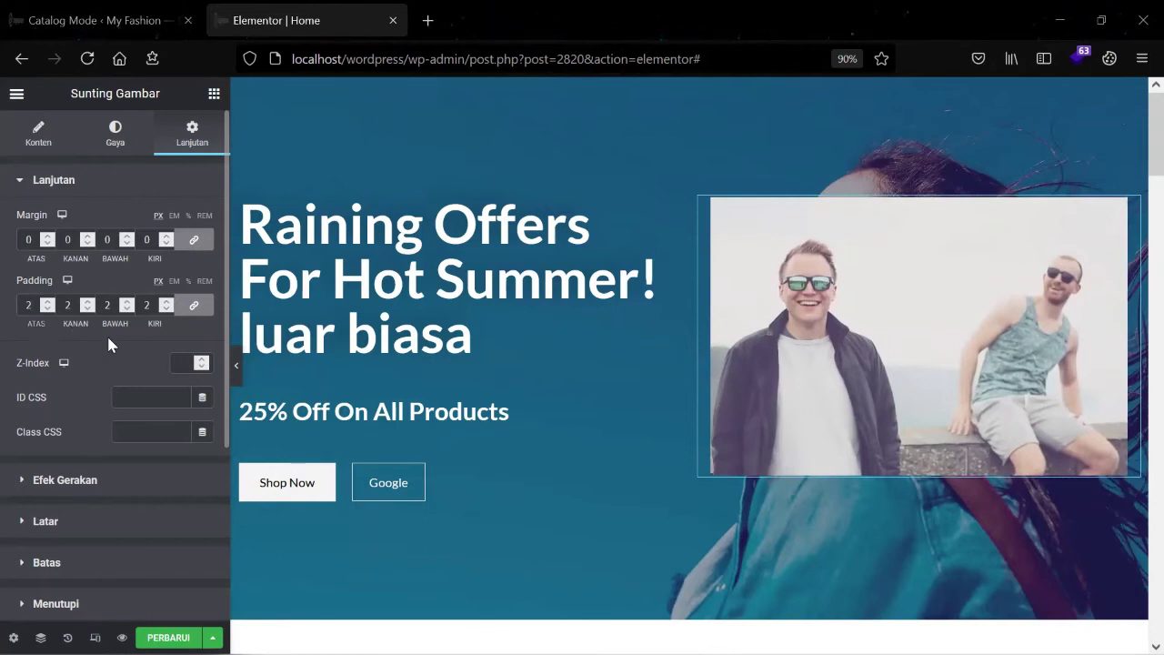
scroll(107, 335, down, 2)
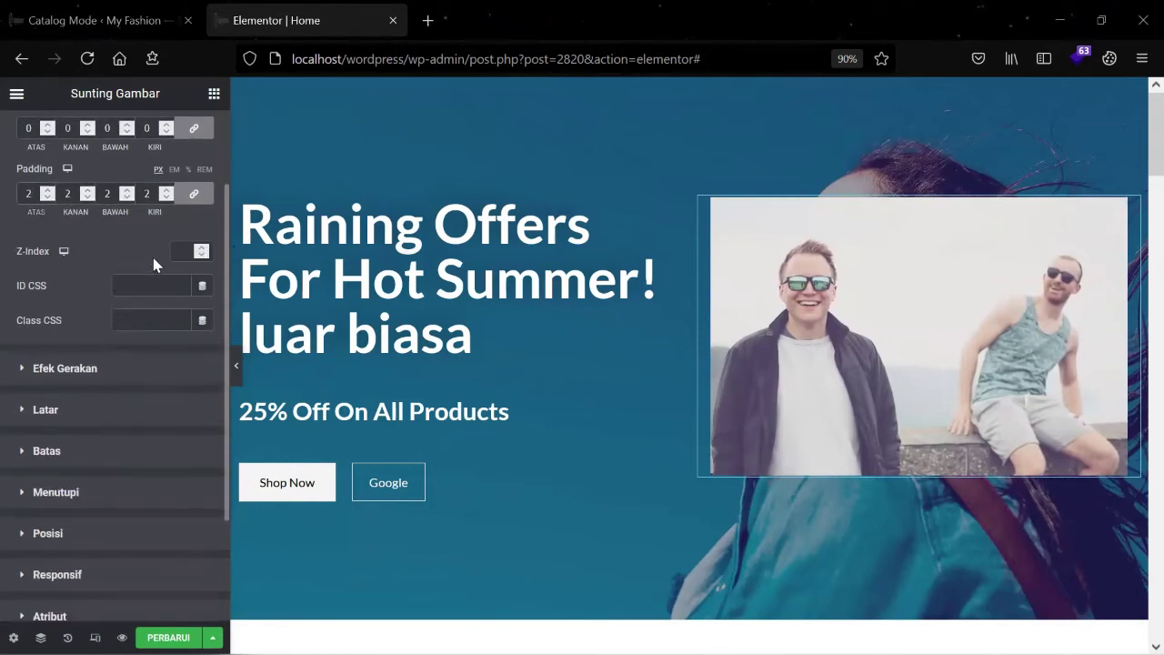
scroll(154, 264, down, 2)
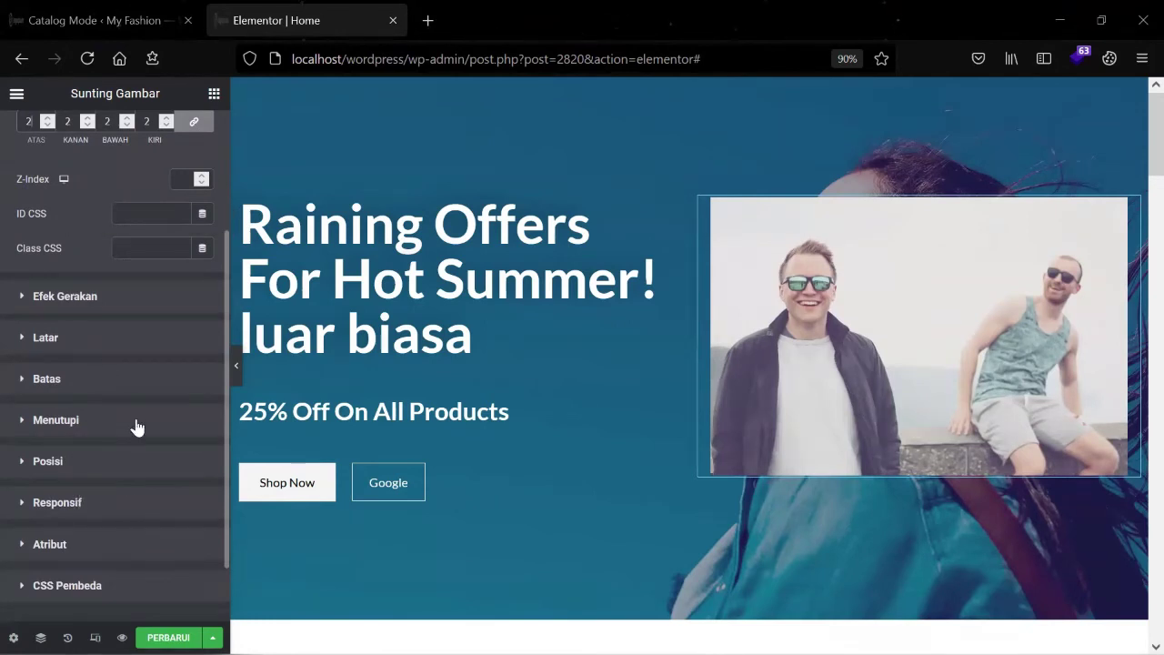
scroll(143, 268, up, 1)
scroll(142, 268, down, 1)
scroll(143, 268, up, 1)
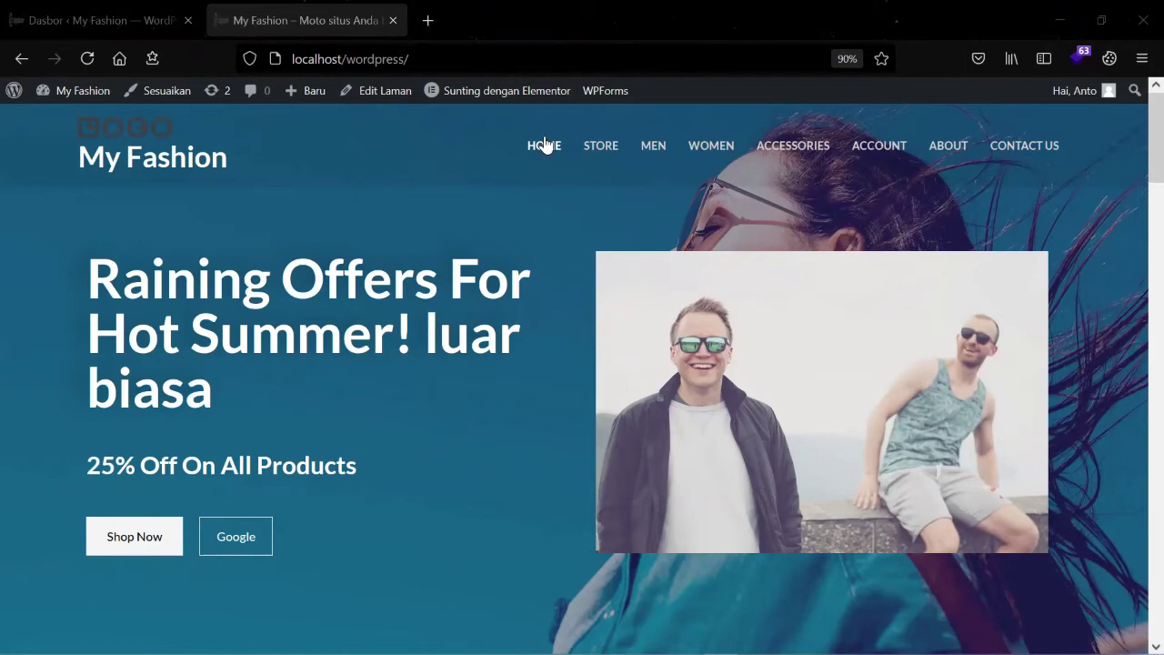
- Open the Contact Us page for editing from the dashboard's list of all pages and copy its public link
click(123, 8)
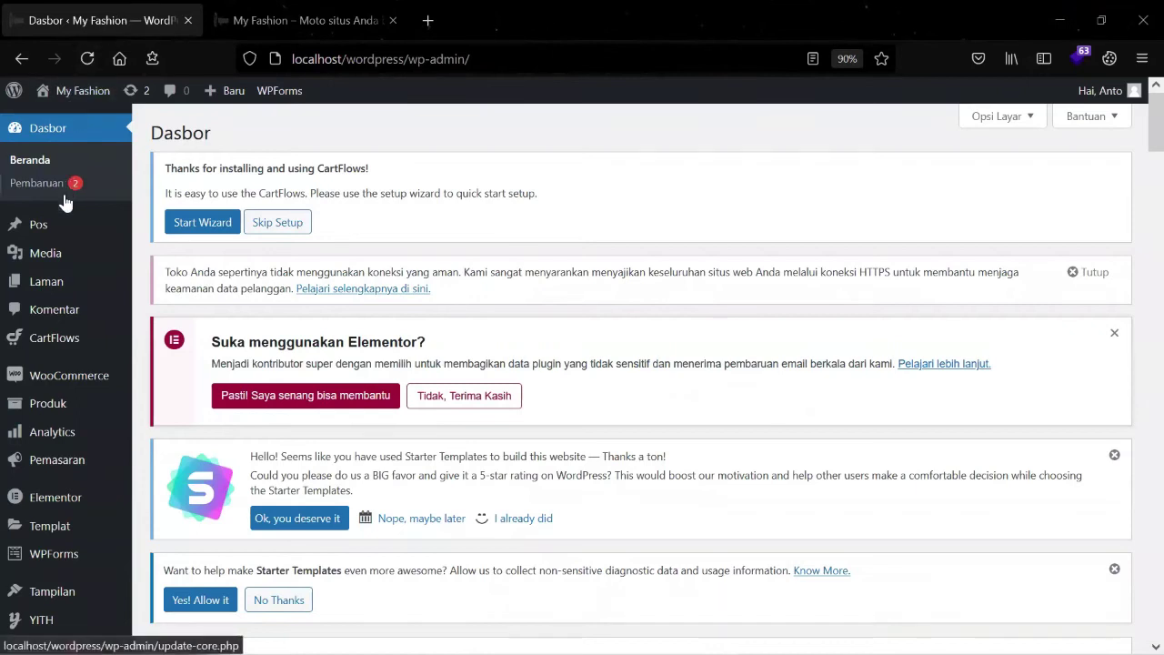
mouse_move(51, 289)
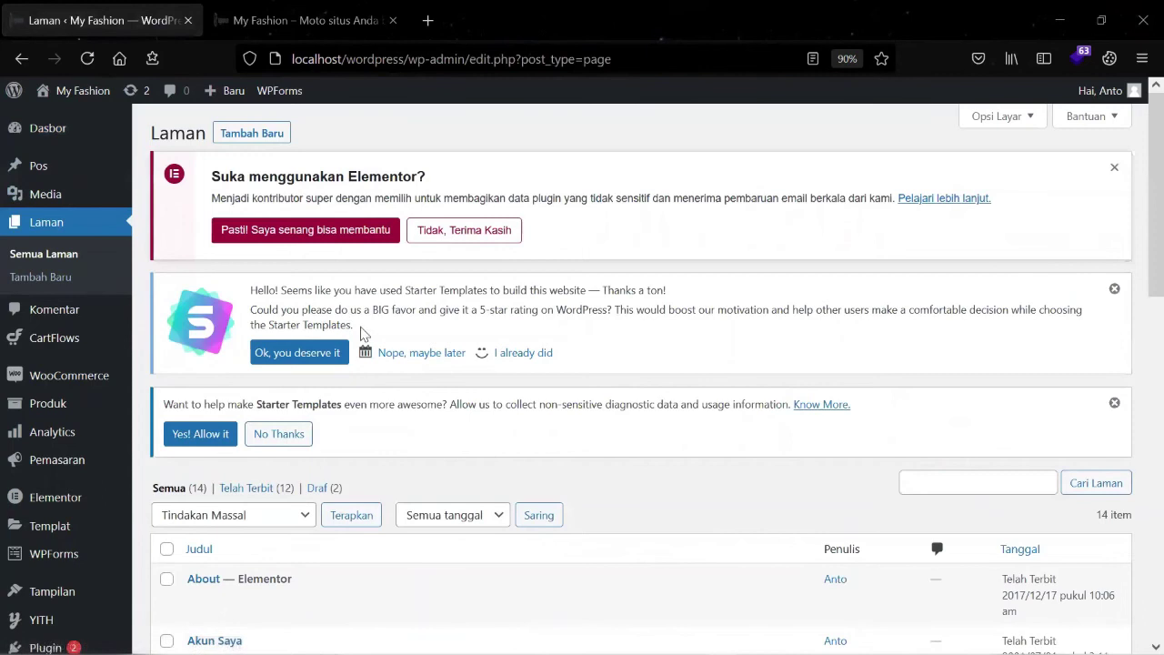
scroll(363, 333, down, 4)
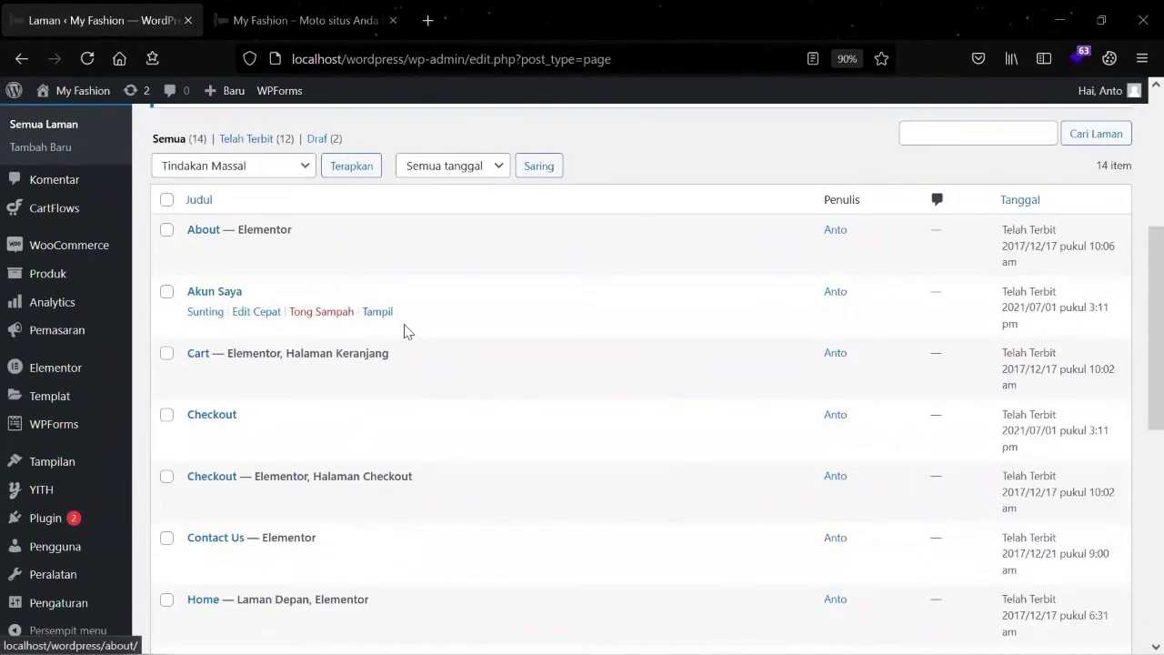
scroll(441, 331, down, 2)
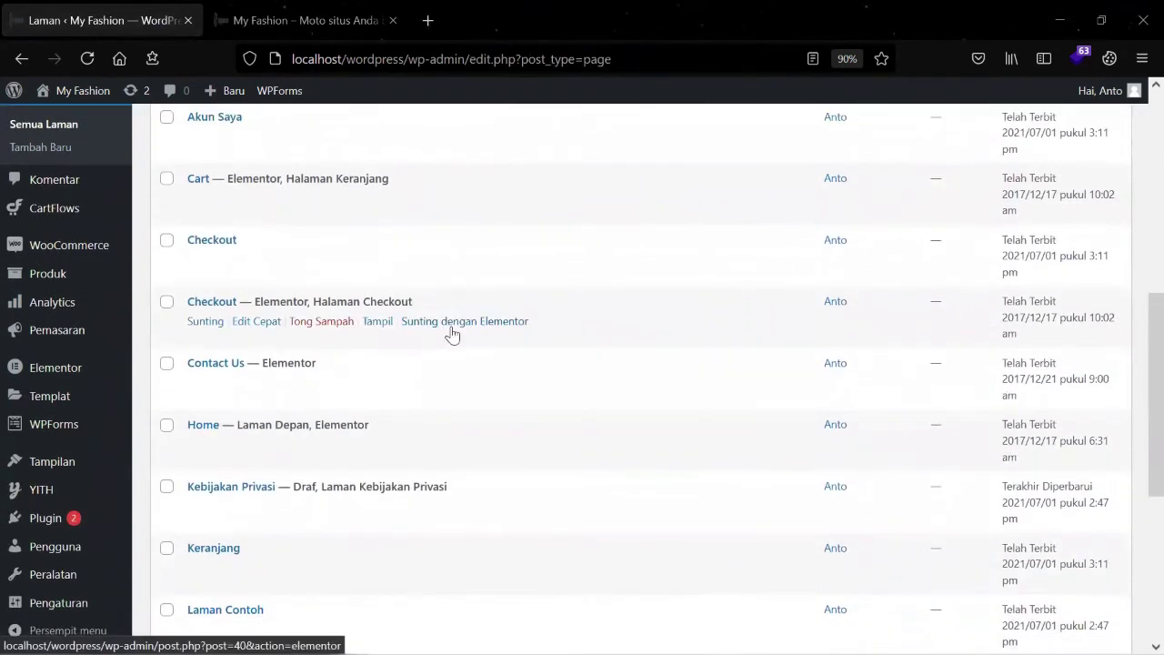
scroll(437, 343, up, 1)
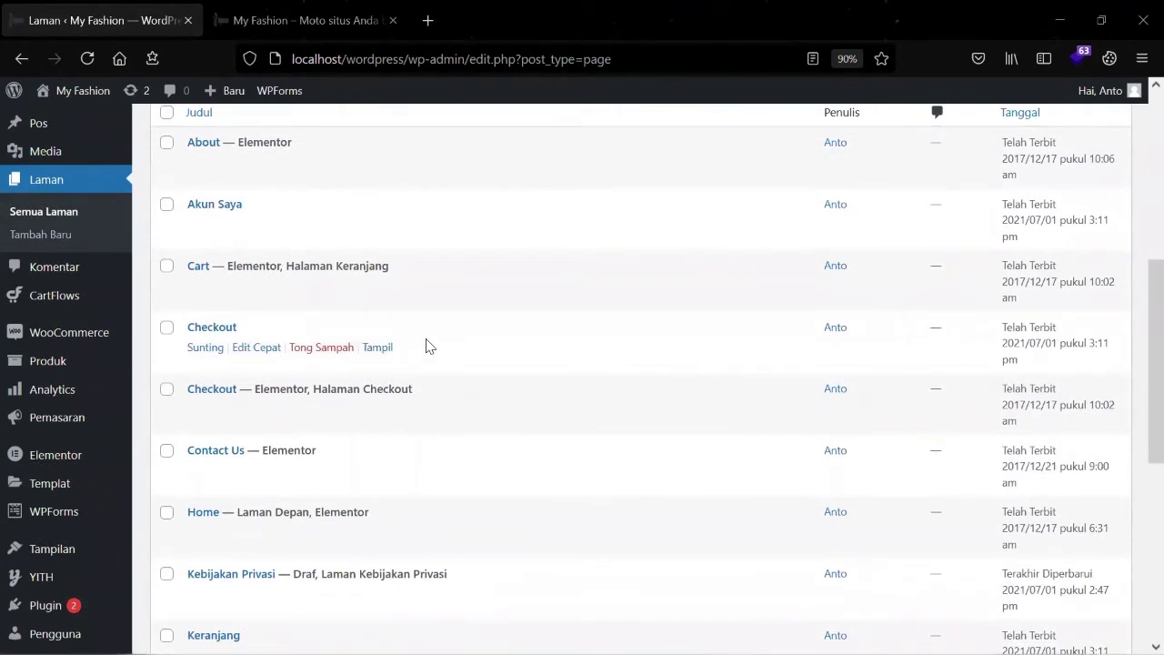
scroll(429, 345, down, 2)
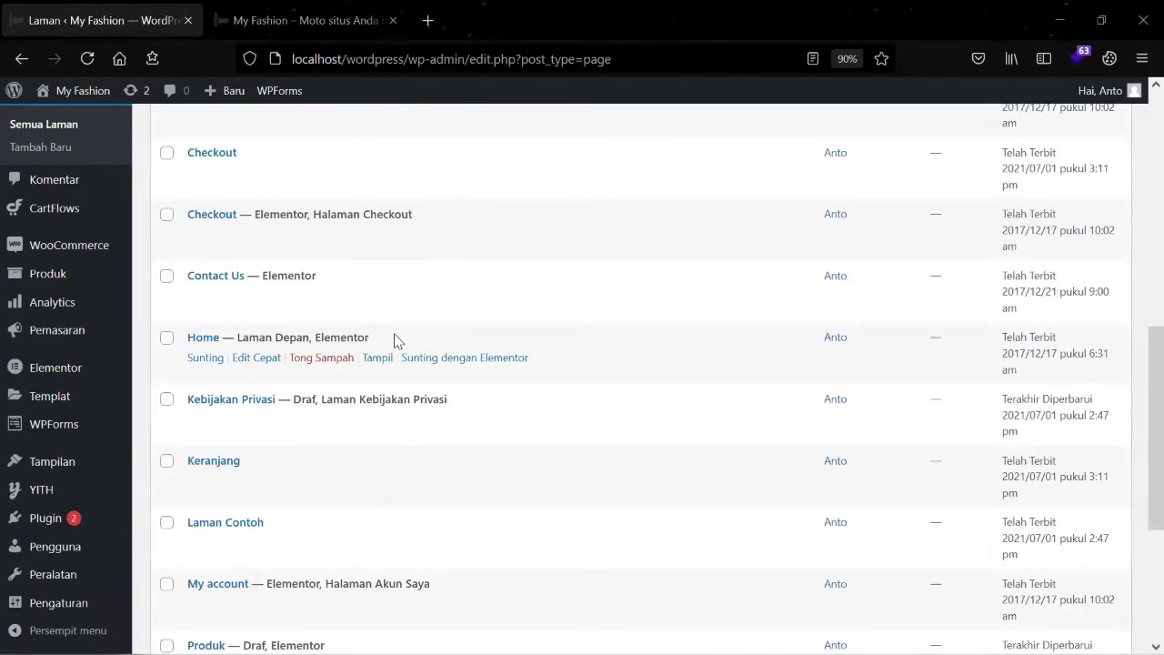
click(222, 277)
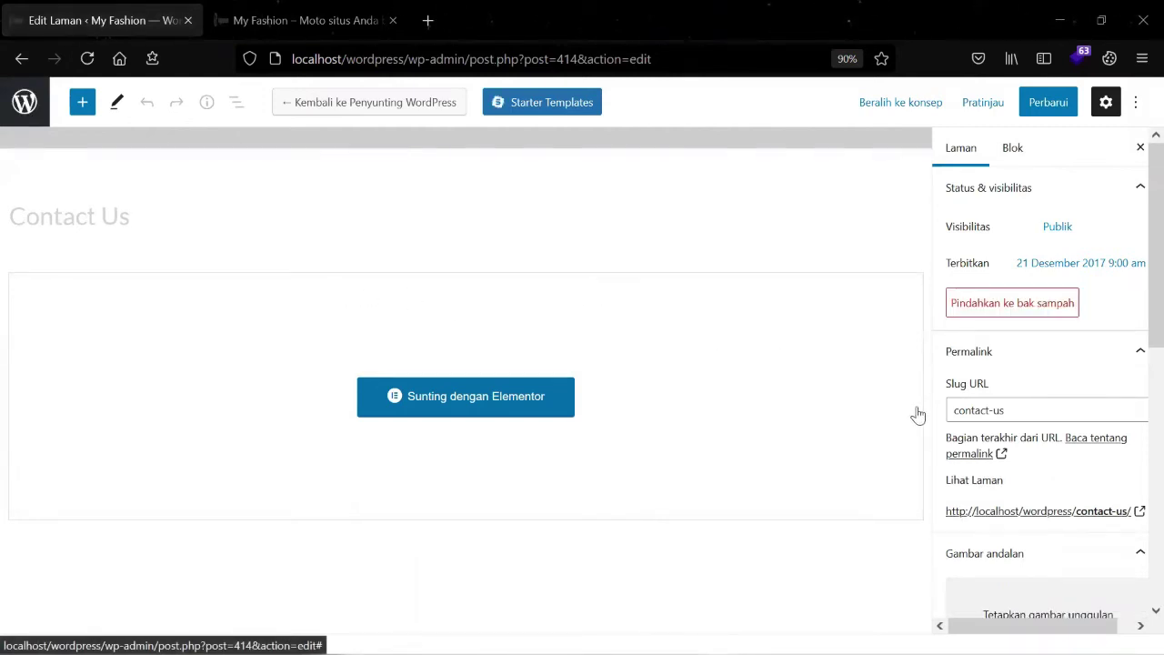
right_click(1110, 515)
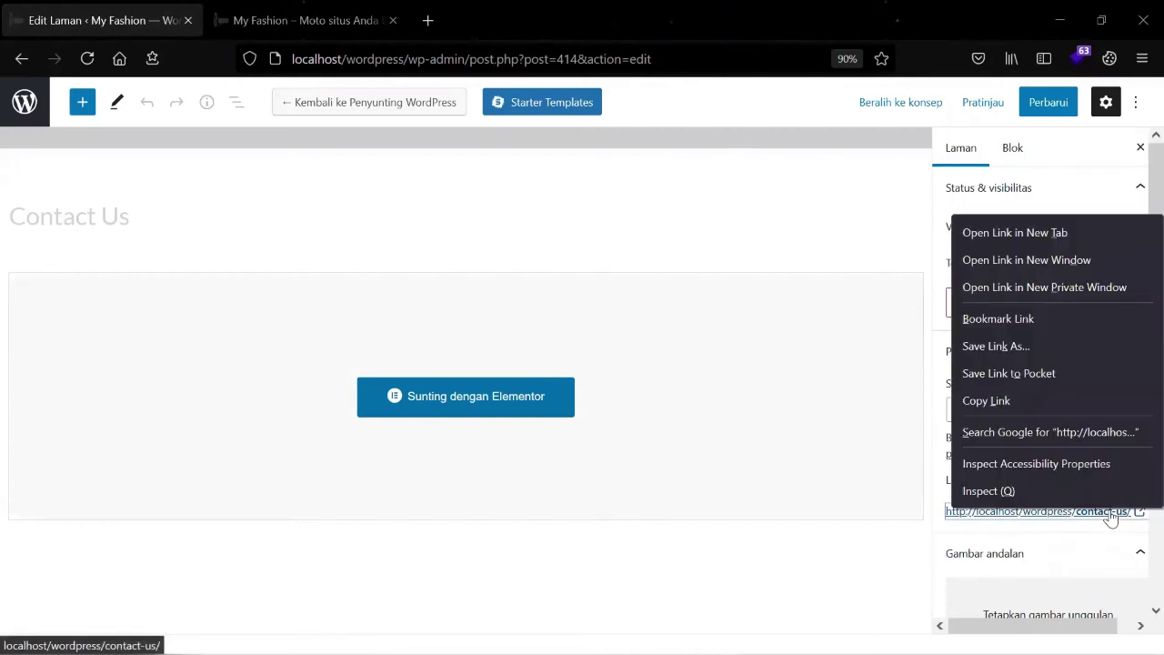
click(1066, 407)
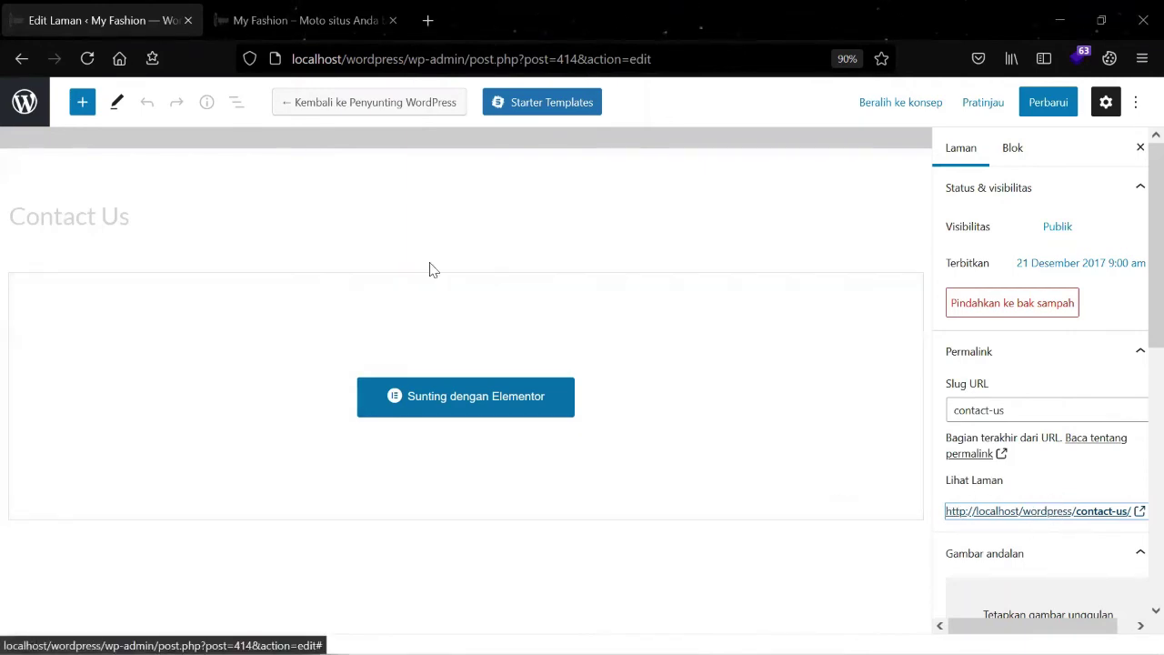
- Customize the site's header in the Header Builder by adding a Button element beside the main menu
click(260, 7)
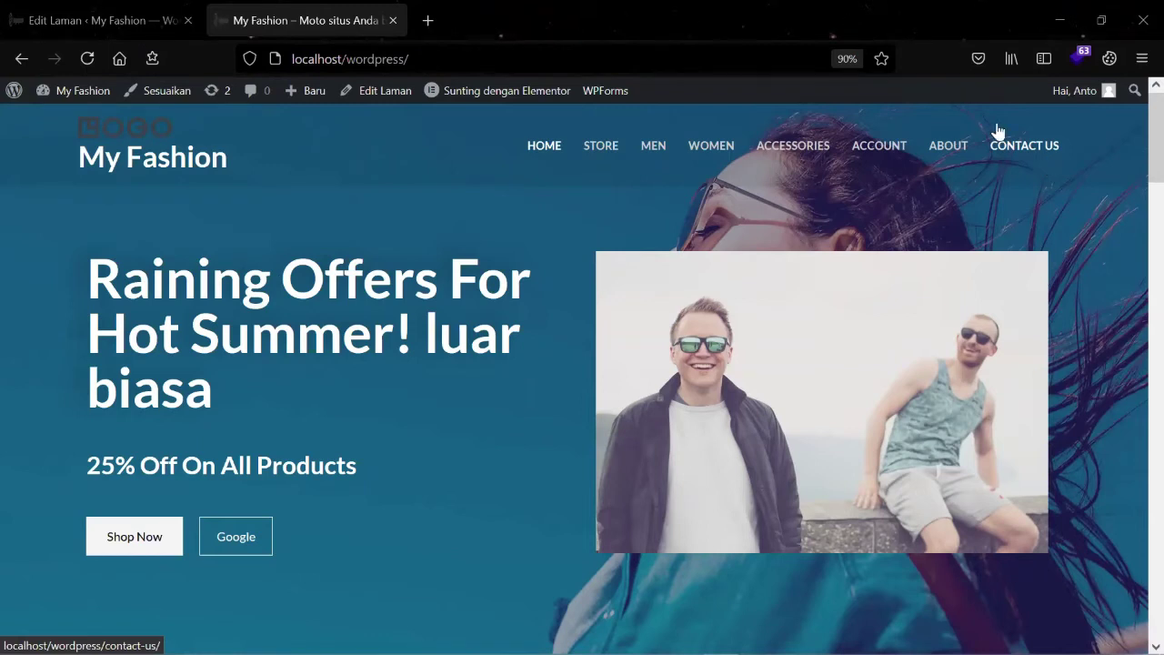
click(165, 94)
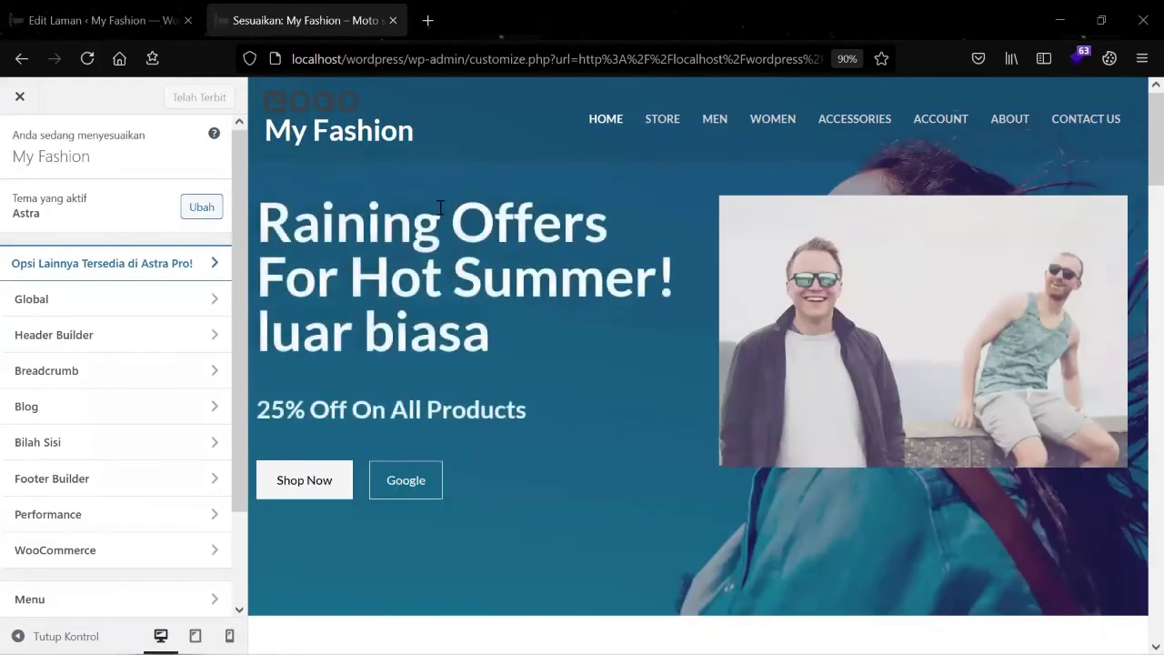
click(97, 332)
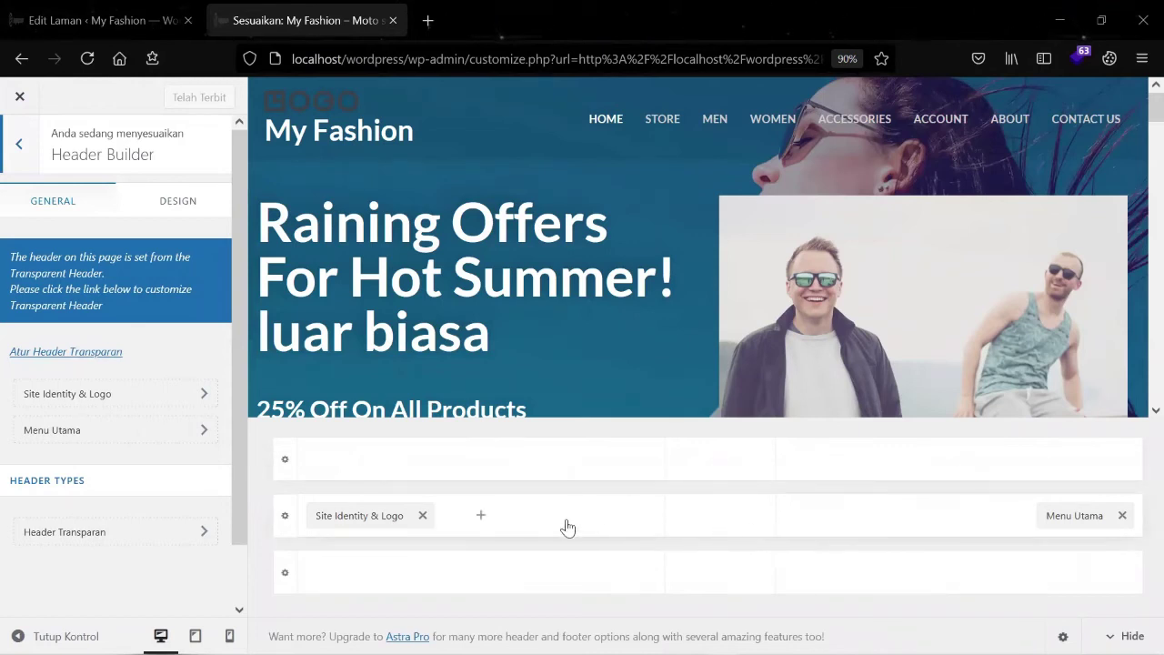
click(961, 517)
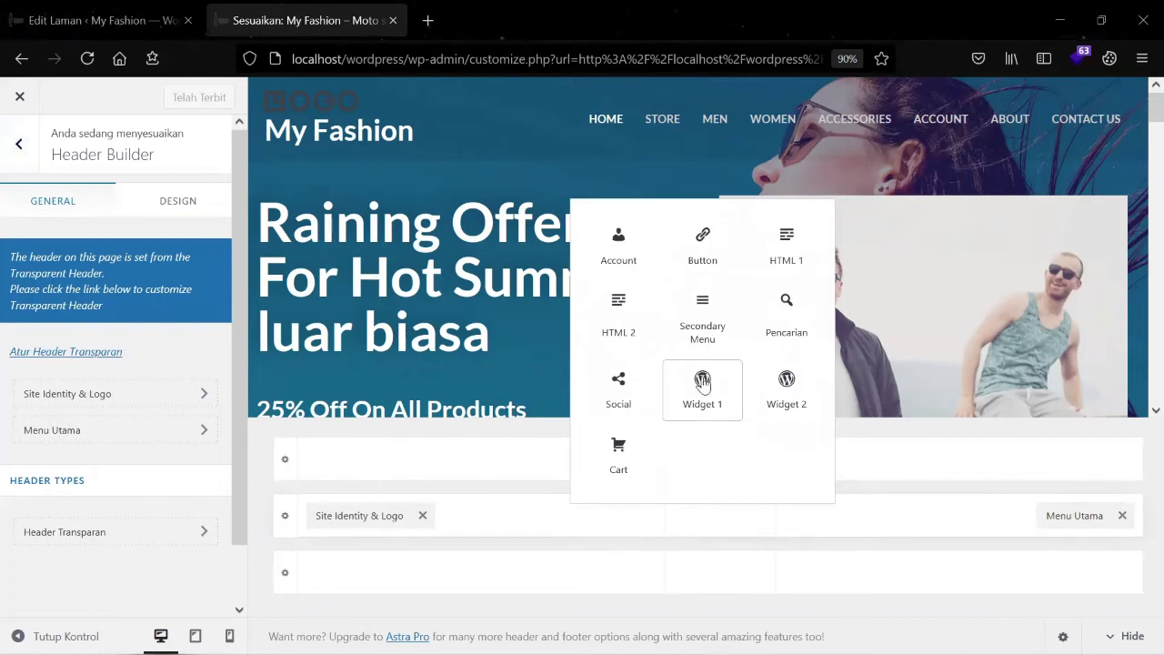
click(696, 252)
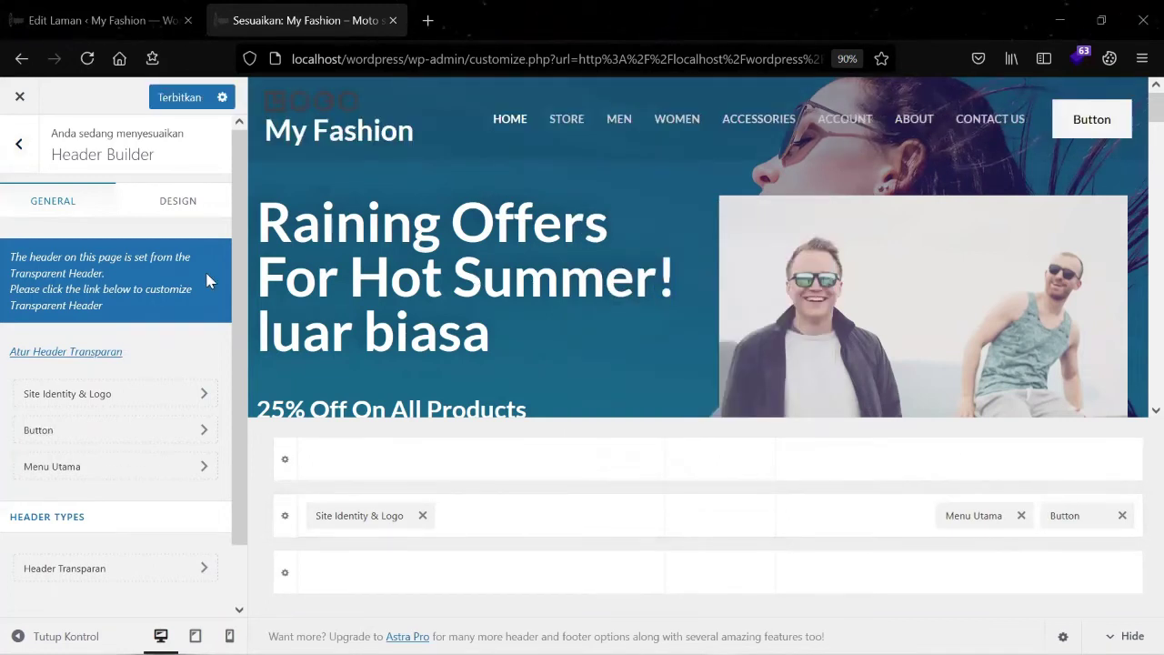
- Change the new header button's text to "Our Shop"
click(1069, 515)
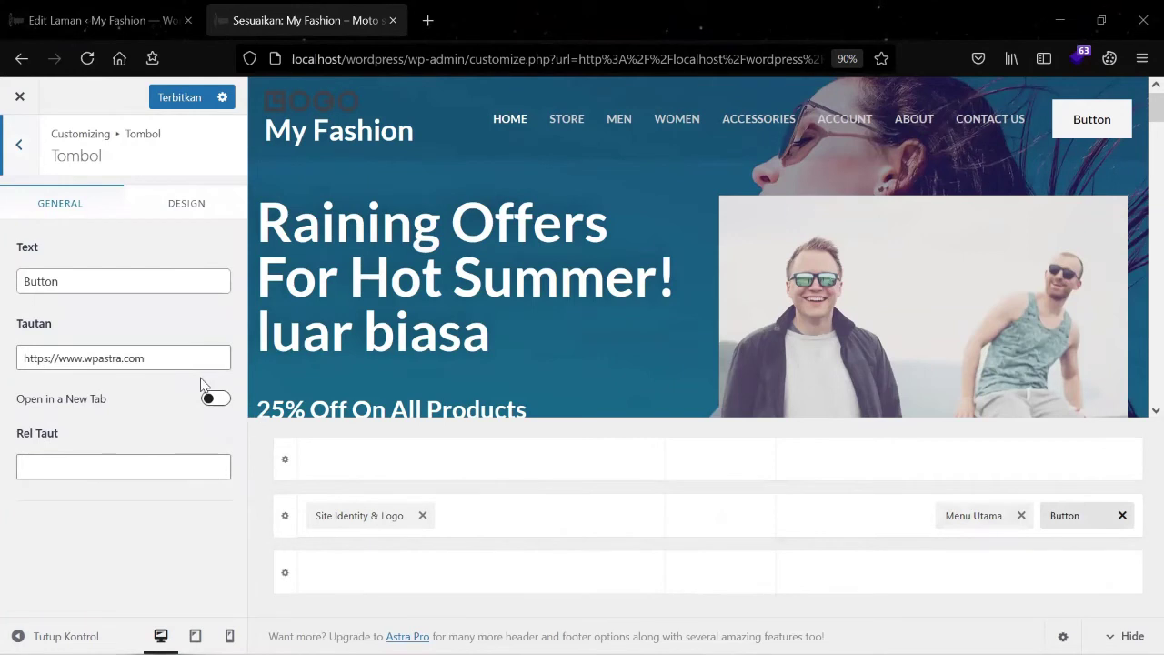
drag(151, 348, 10, 343)
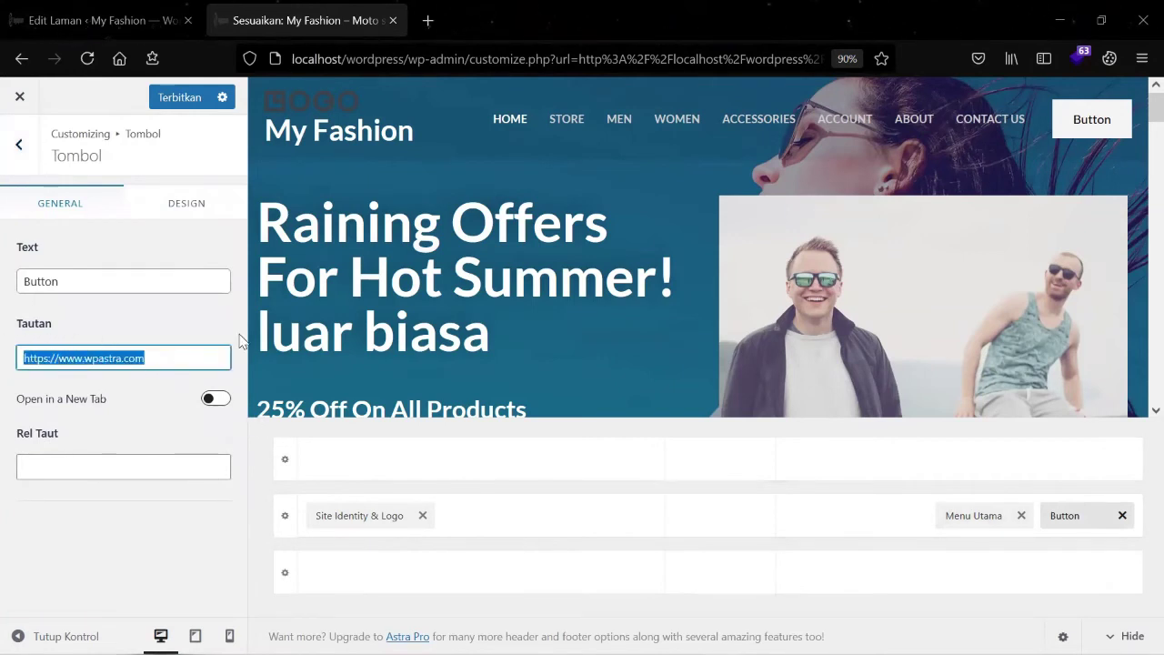
click(127, 278)
double_click(127, 278)
text(Our Shop)
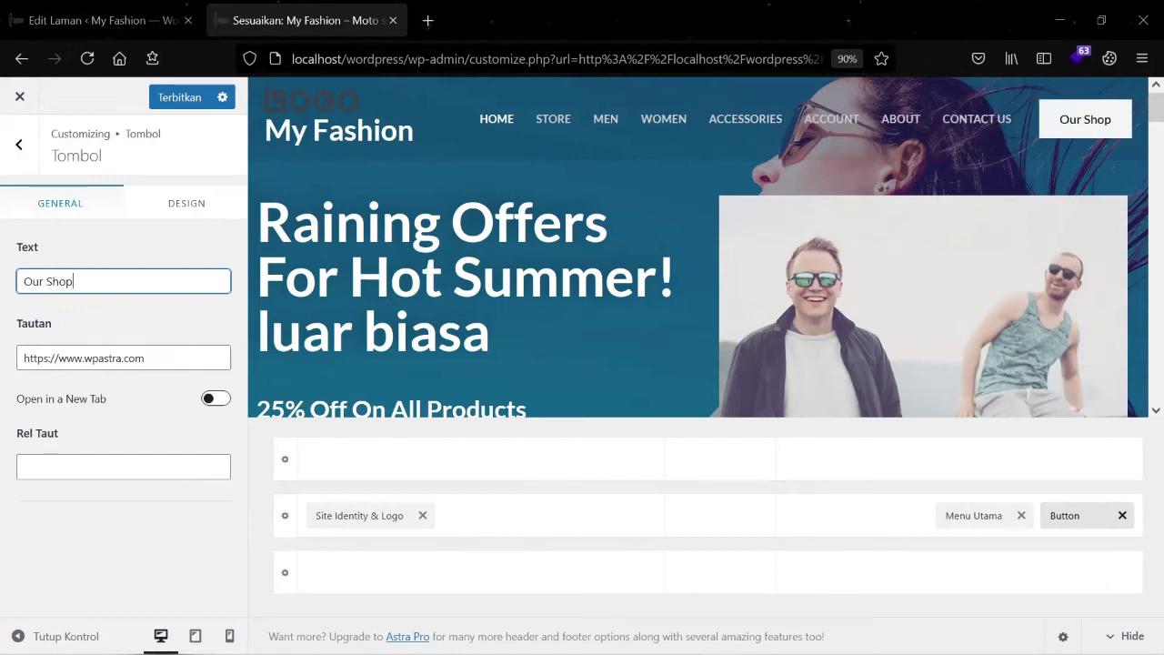
click(174, 359)
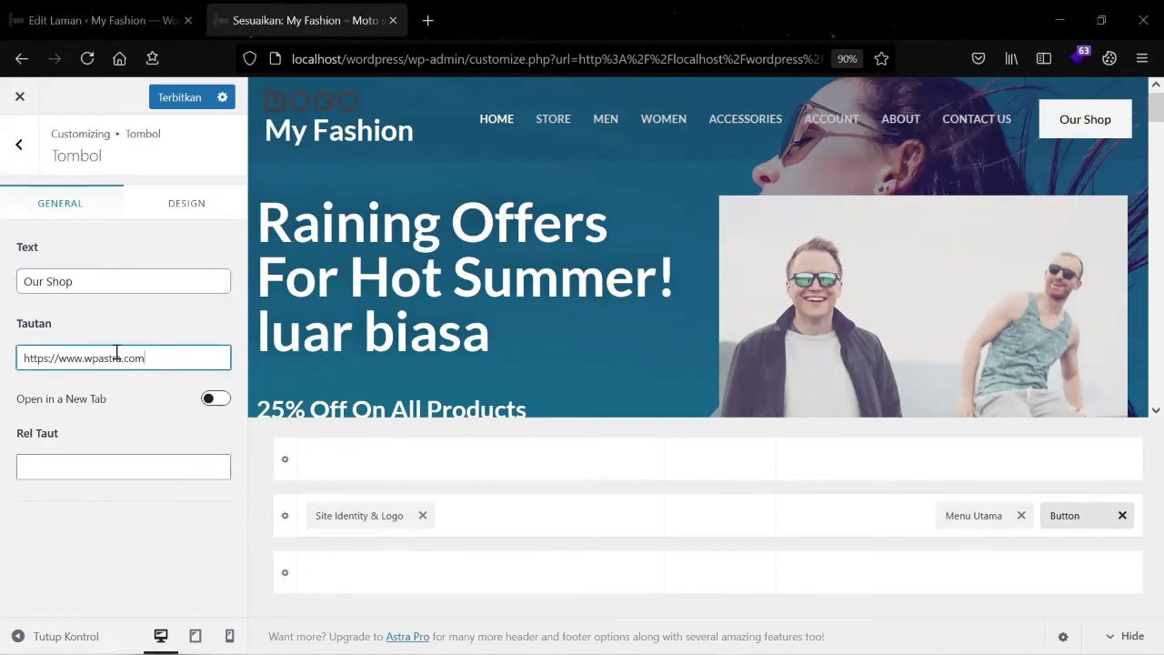
drag(116, 353, 26, 354)
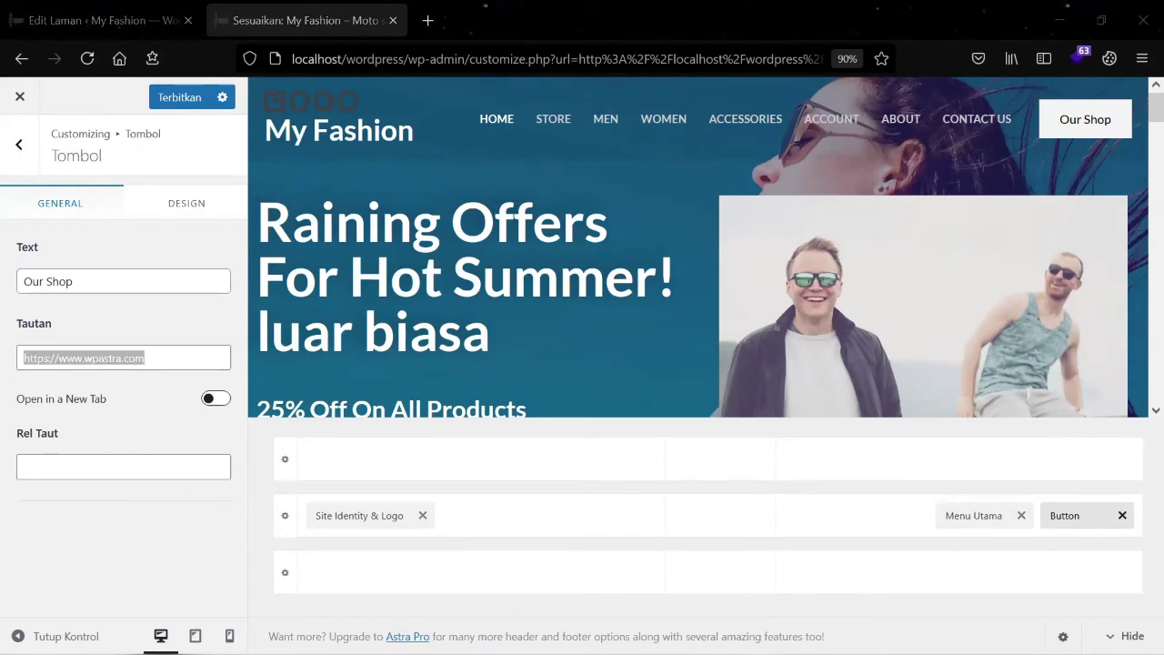
click(163, 354)
drag(155, 353, 26, 349)
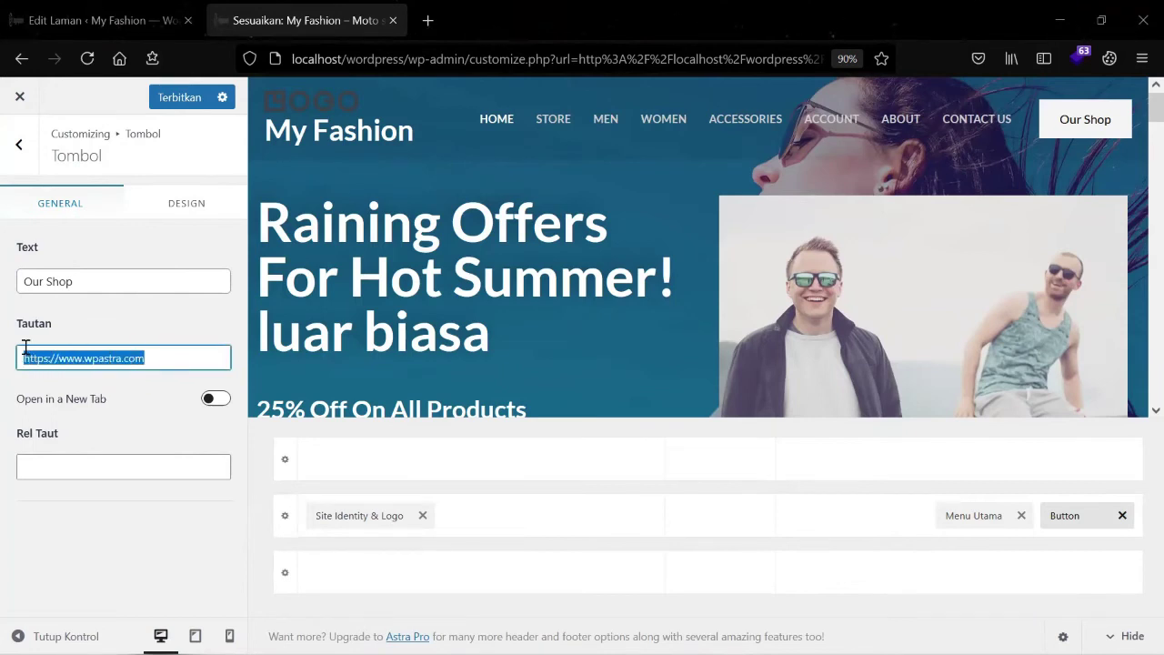
key(ctrl+v)
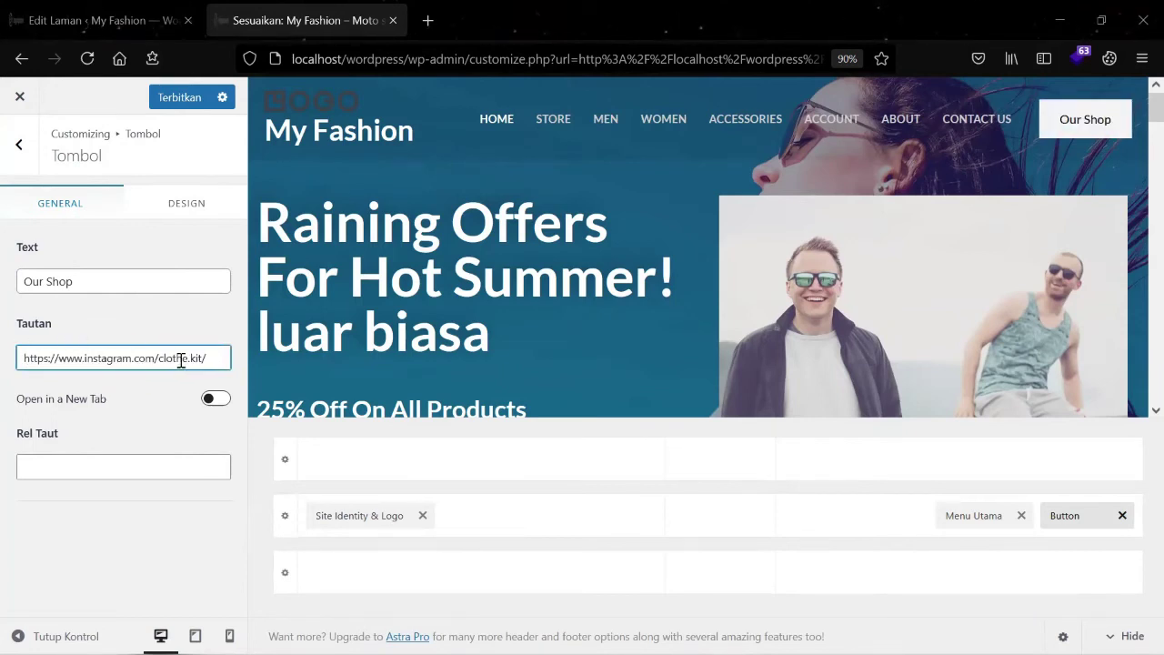
- Check the header button's link and review its design options for colours, border, font size, padding and margin
drag(208, 356, 30, 357)
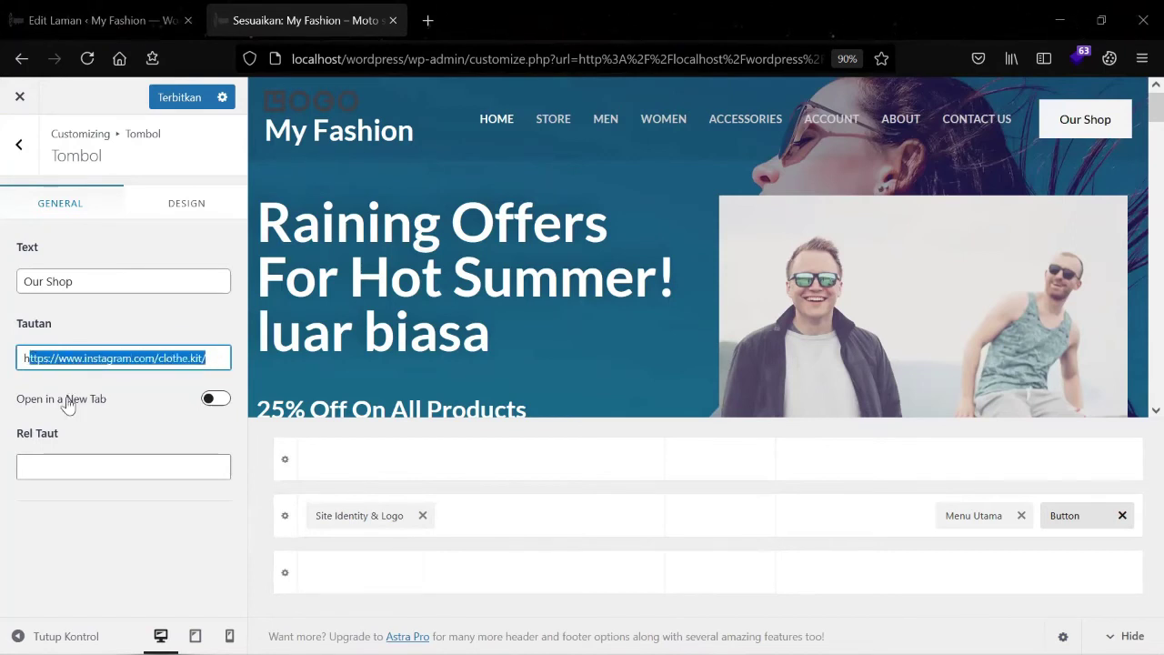
click(223, 359)
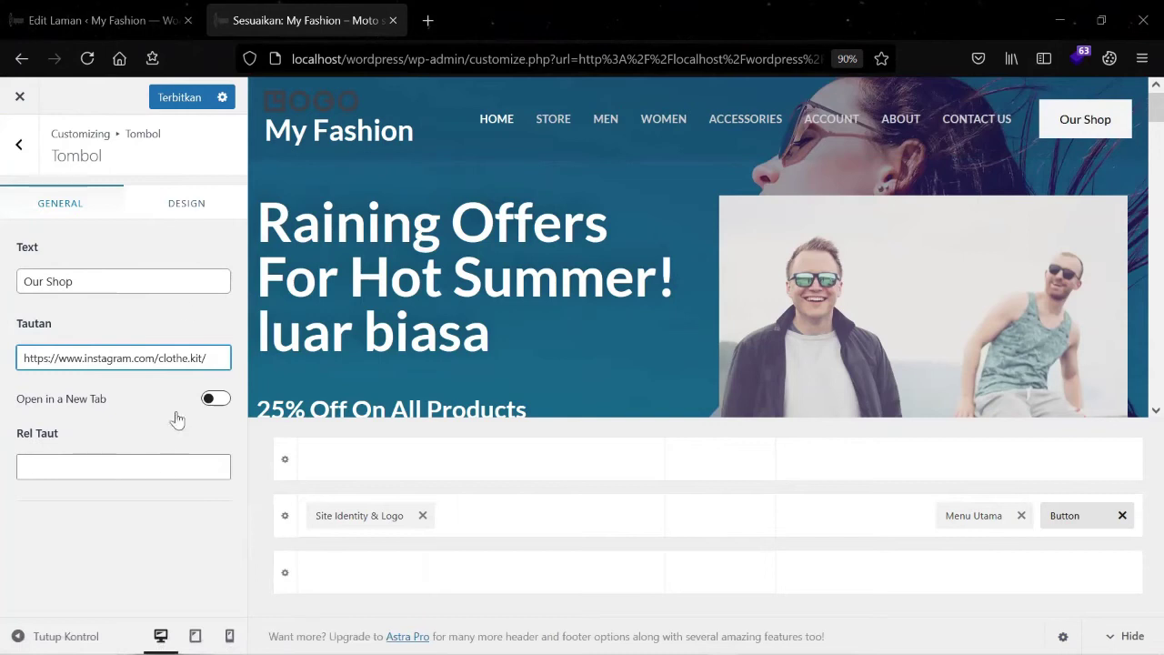
click(173, 208)
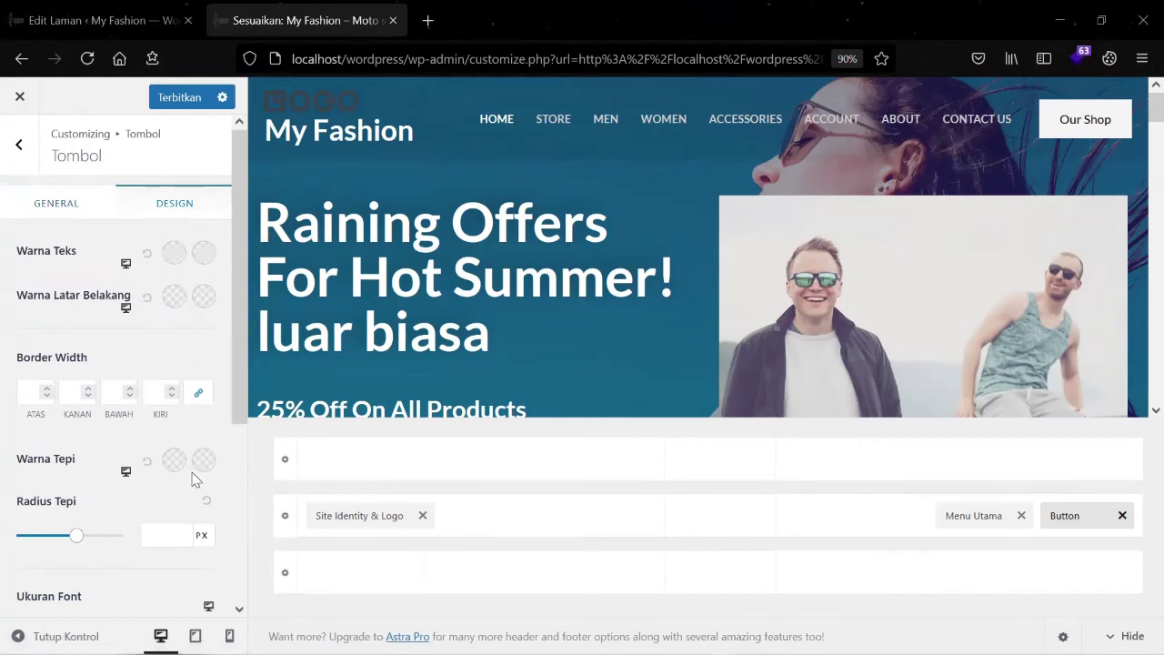
scroll(191, 473, down, 2)
scroll(180, 459, down, 5)
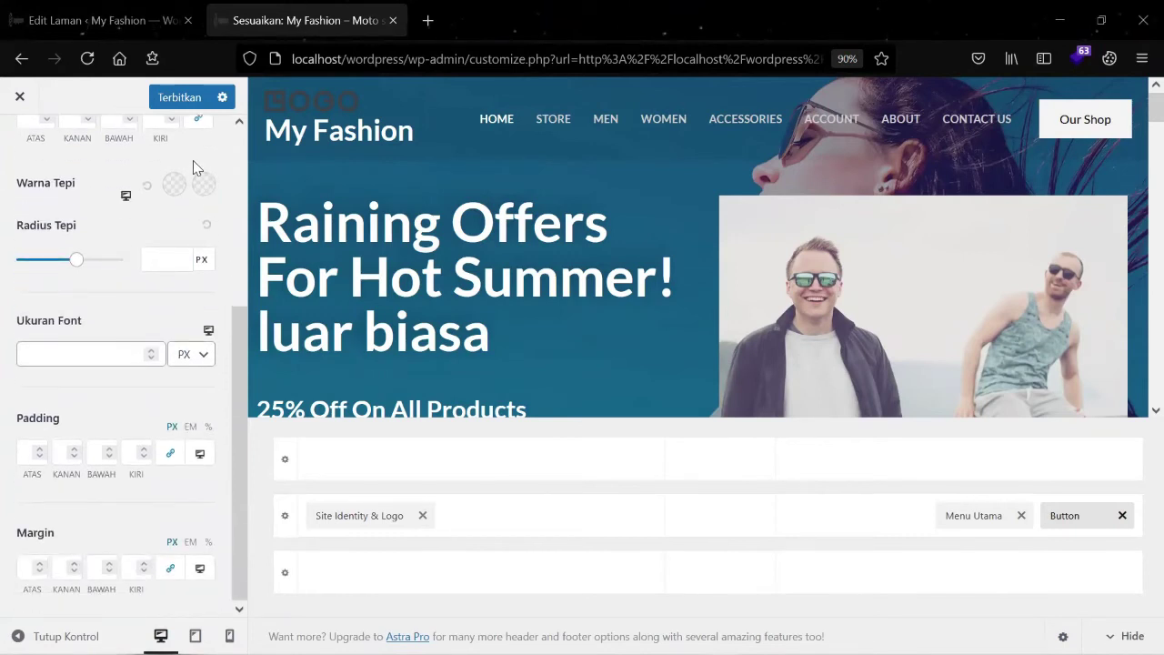
scroll(188, 127, up, 7)
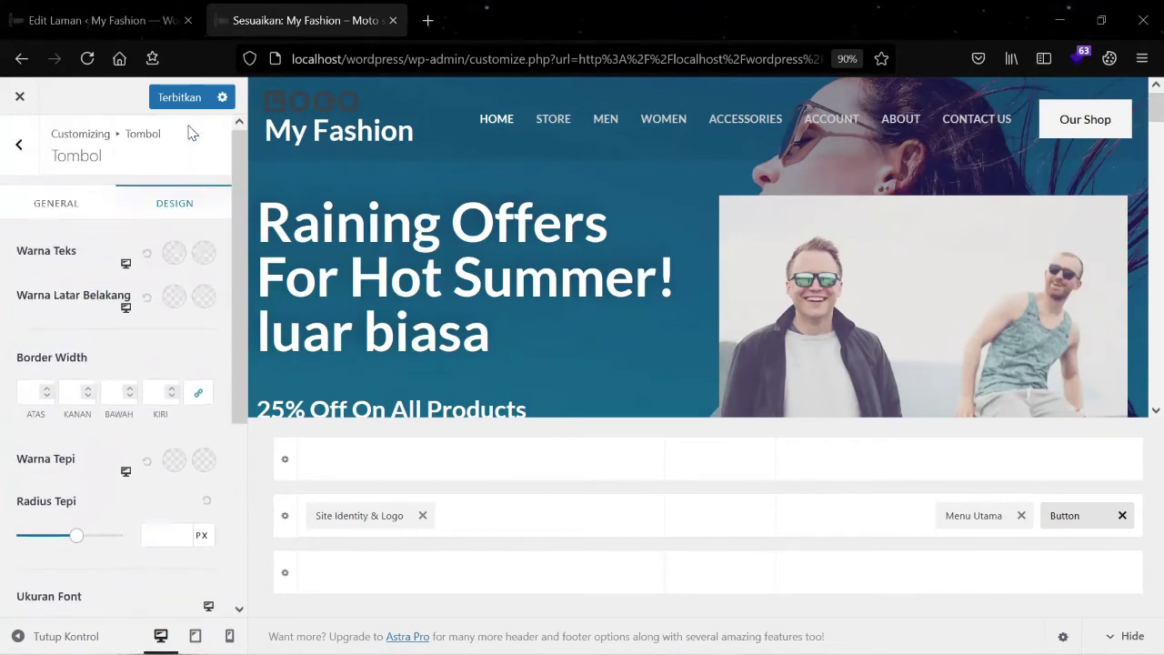
- Publish the header changes, leave the Customizer and open the "Our Shop" button's link on the live site
click(187, 102)
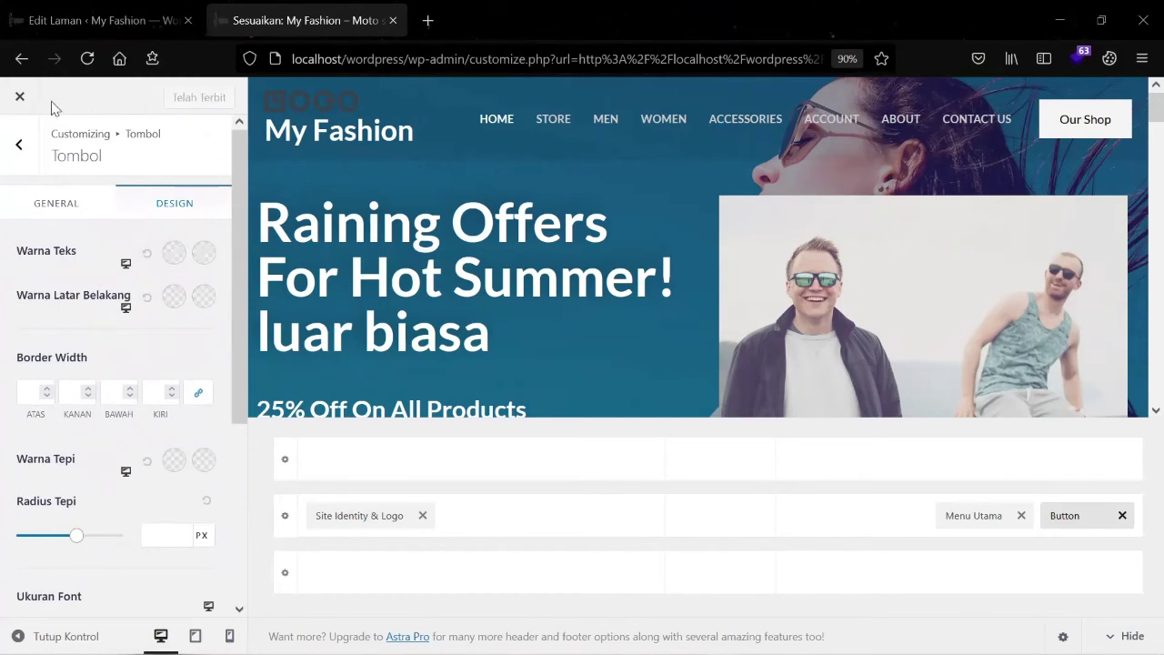
click(14, 100)
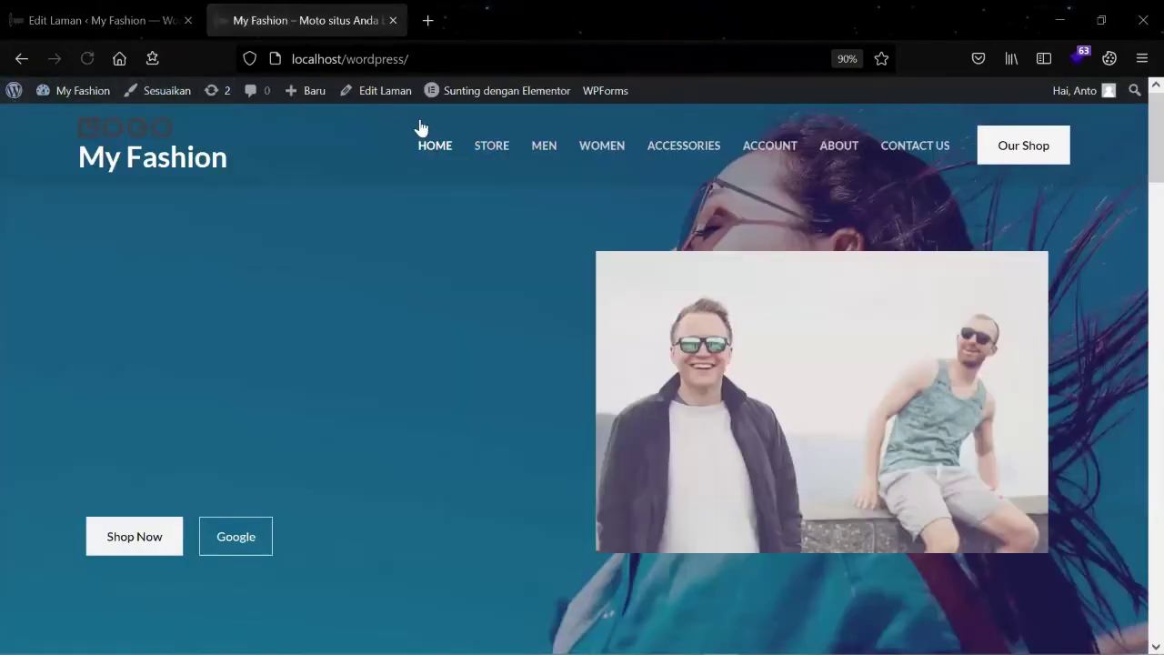
click(1030, 146)
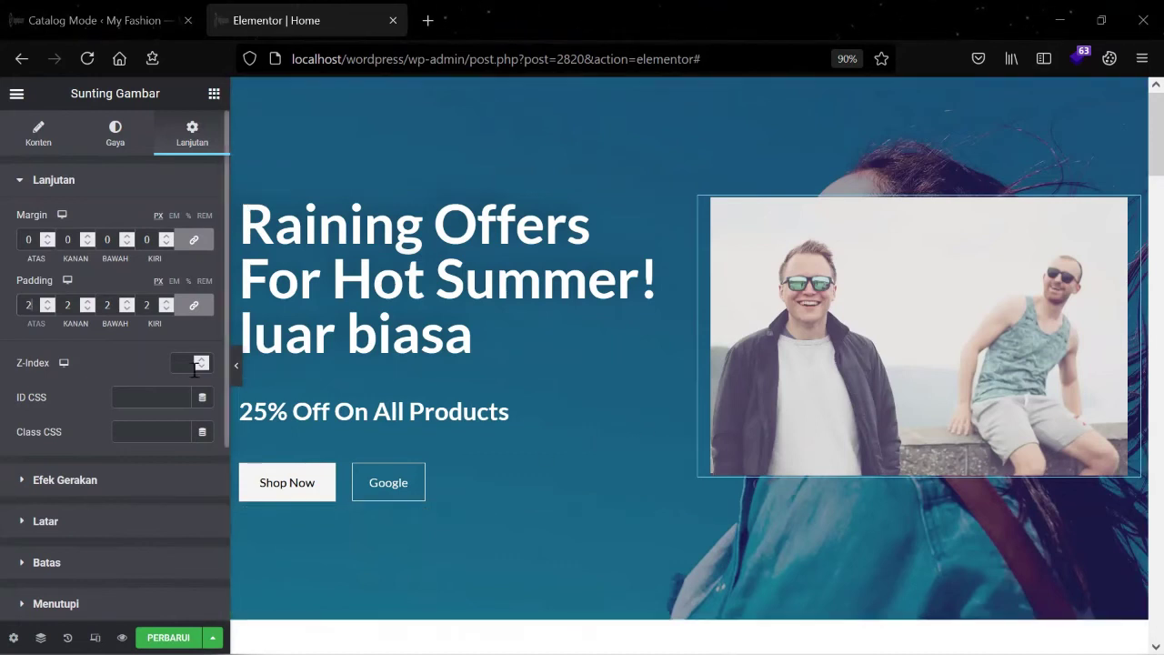
- Save the Home page's changes in Elementor and close its editor tab
scroll(121, 343, down, 1)
scroll(122, 343, up, 1)
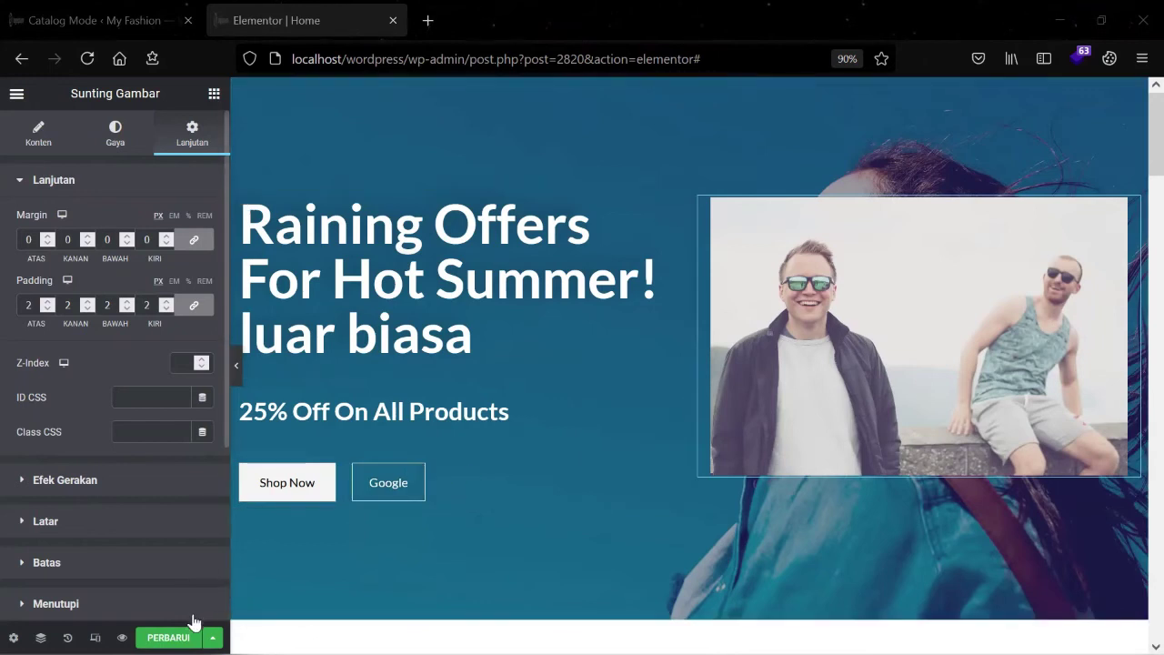
key(ctrl+s)
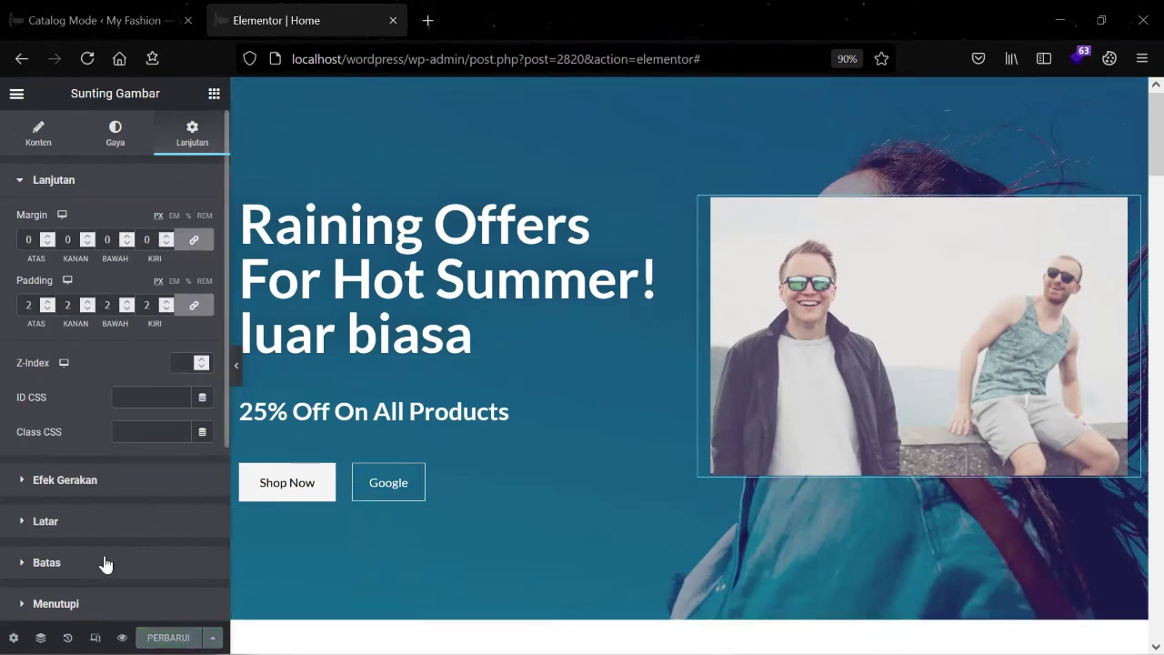
click(26, 60)
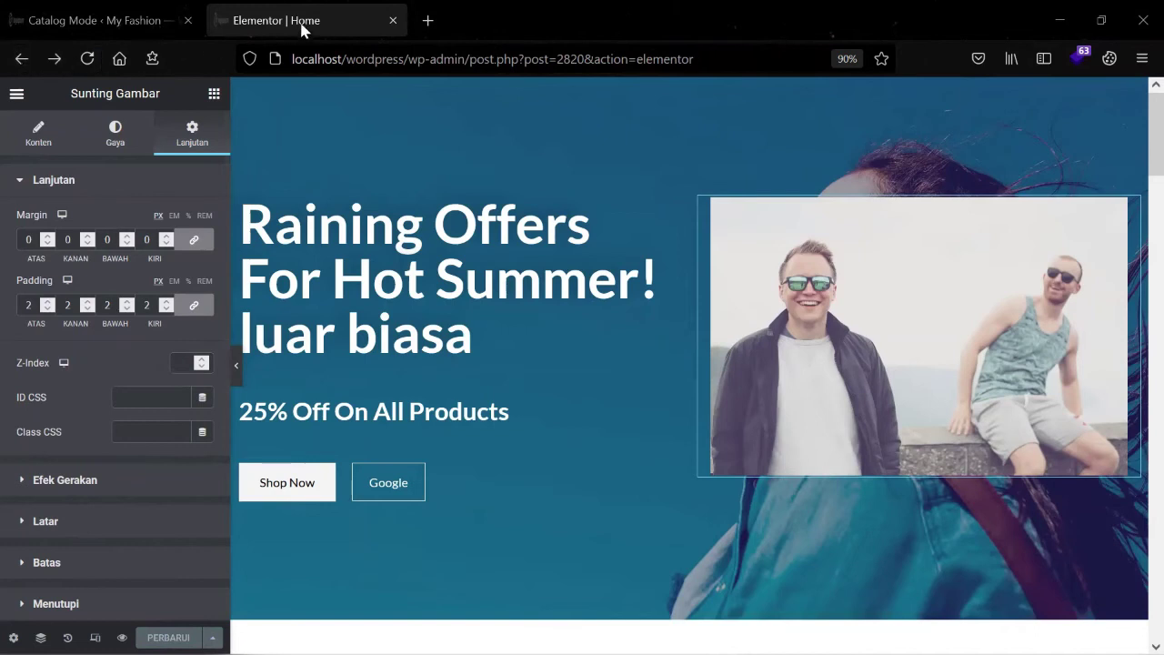
click(392, 20)
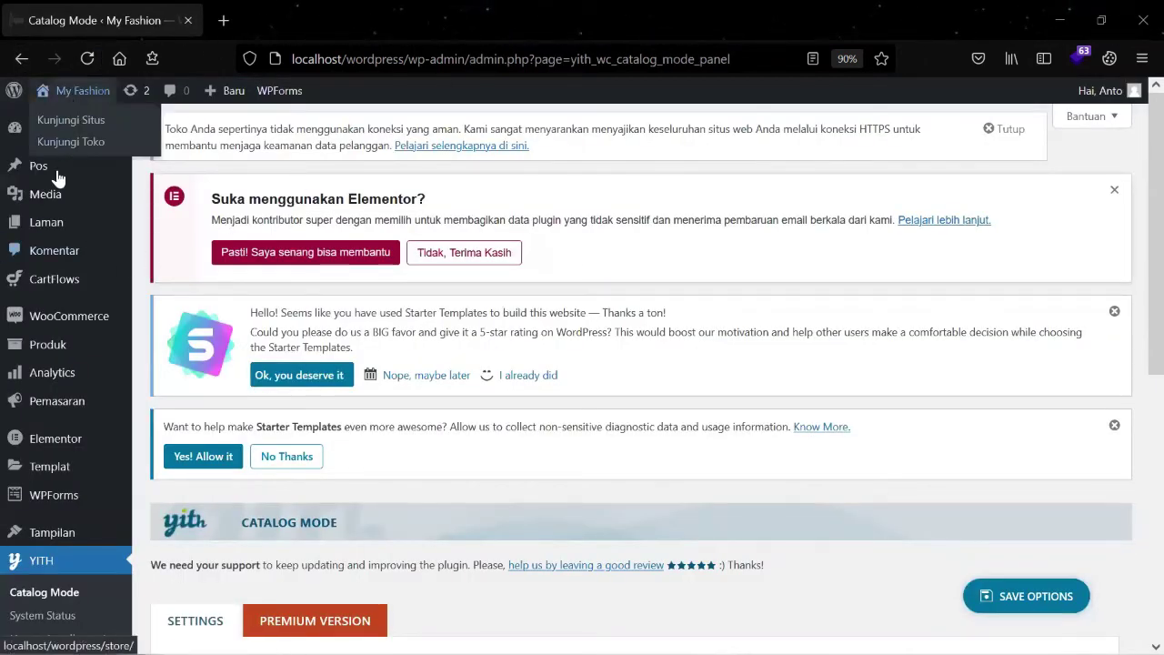
- Open the store's list of all products and look through the existing items
mouse_move(55, 357)
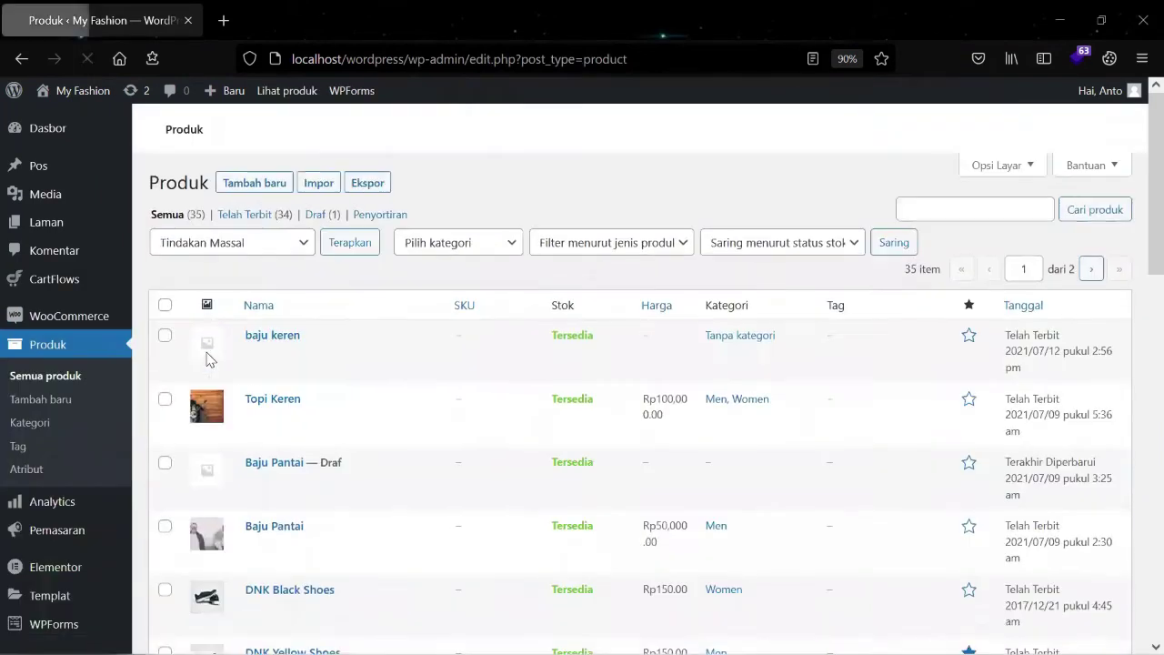
scroll(218, 358, down, 4)
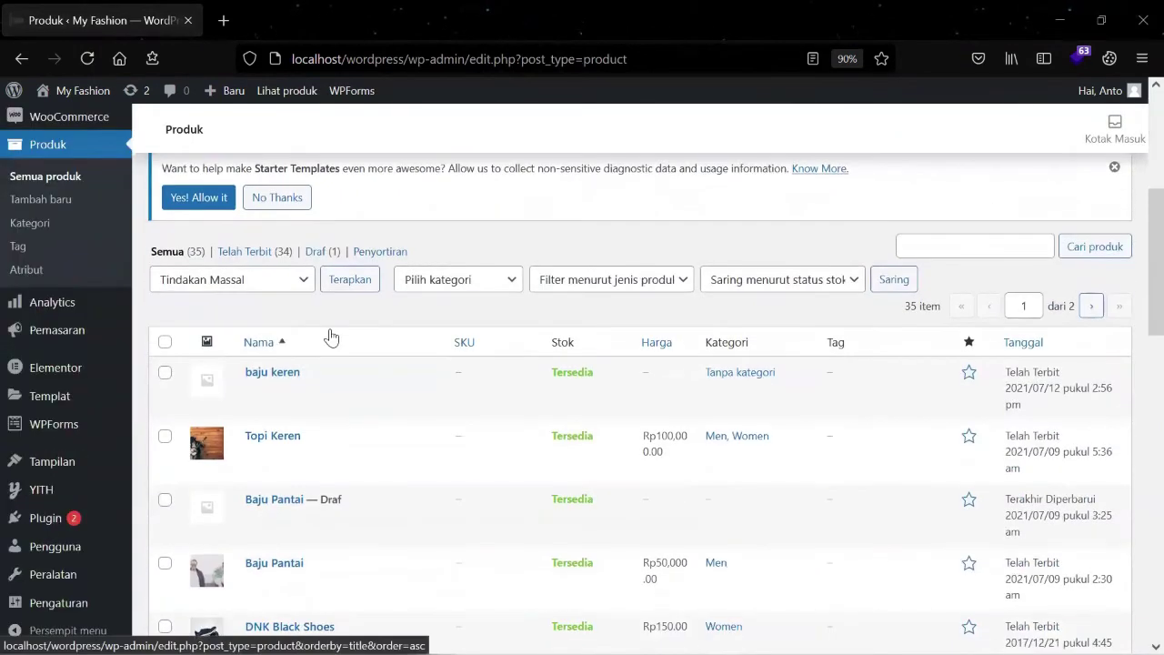
scroll(272, 346, down, 1)
scroll(191, 309, down, 2)
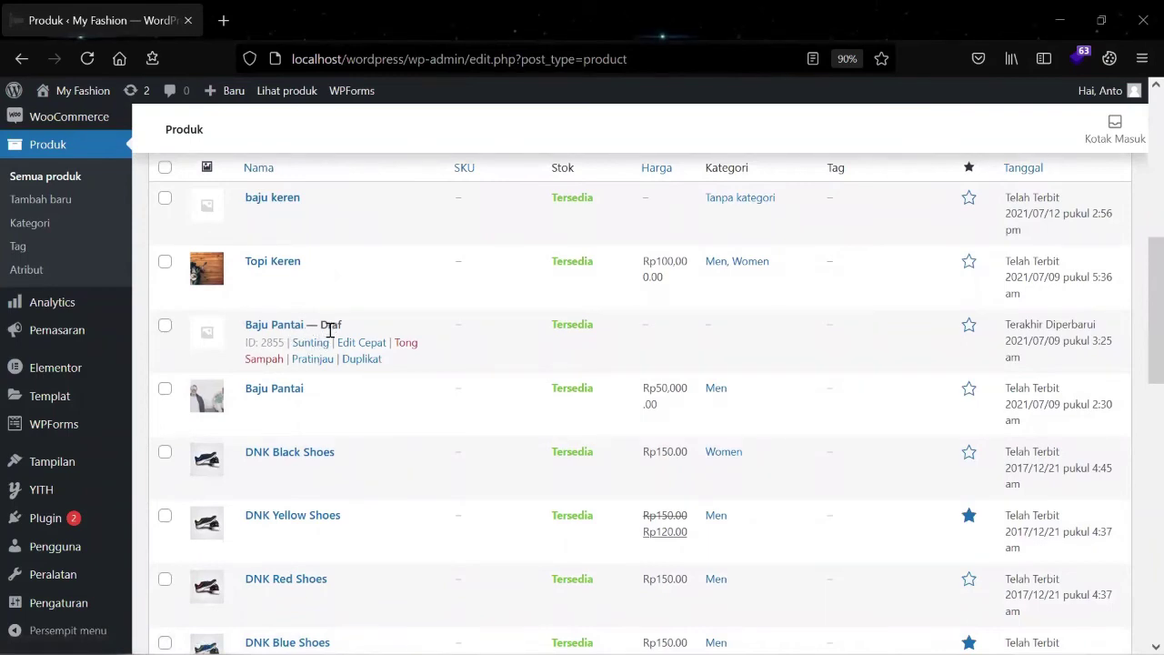
scroll(329, 332, down, 2)
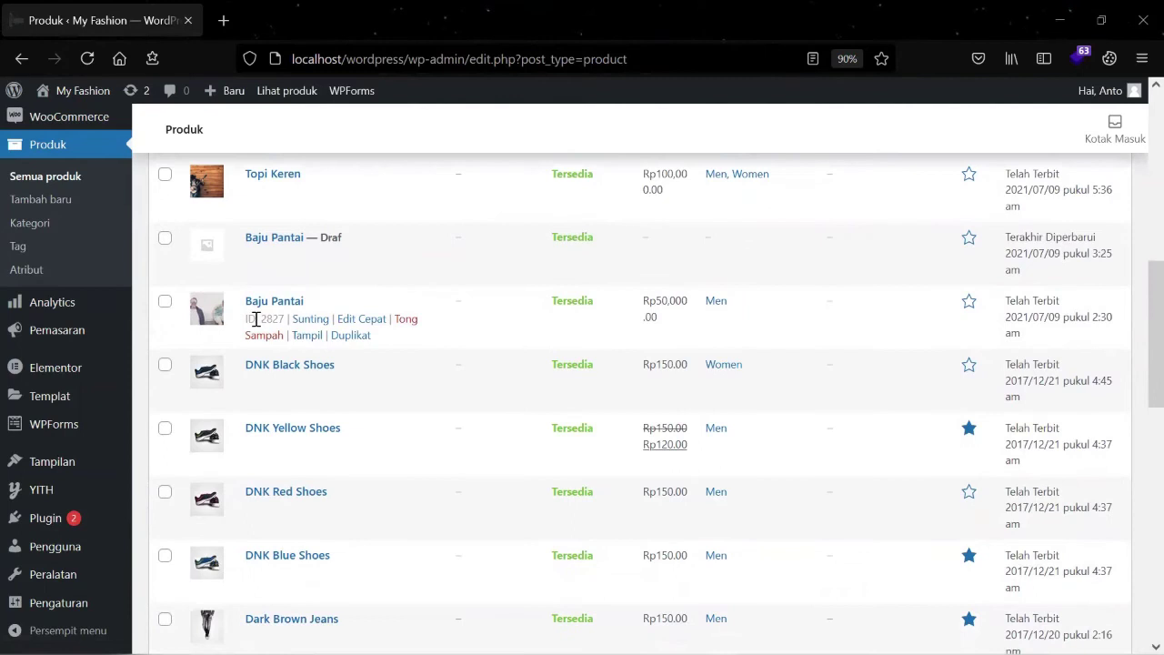
scroll(313, 346, down, 2)
scroll(455, 445, down, 3)
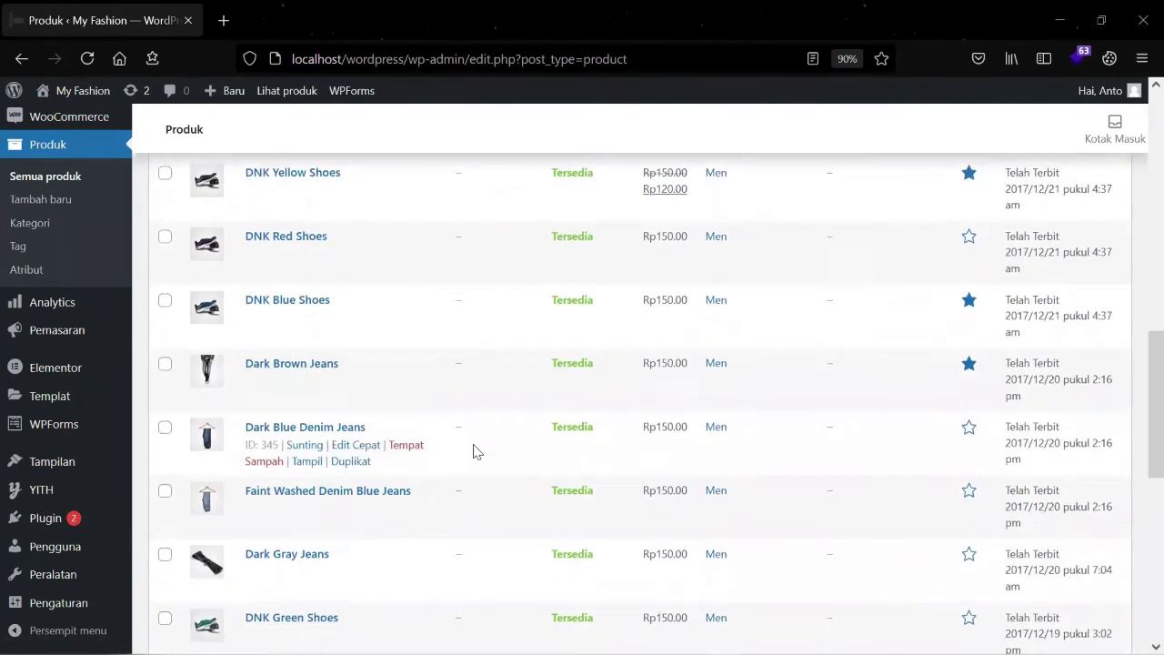
scroll(473, 415, up, 1)
scroll(409, 432, up, 10)
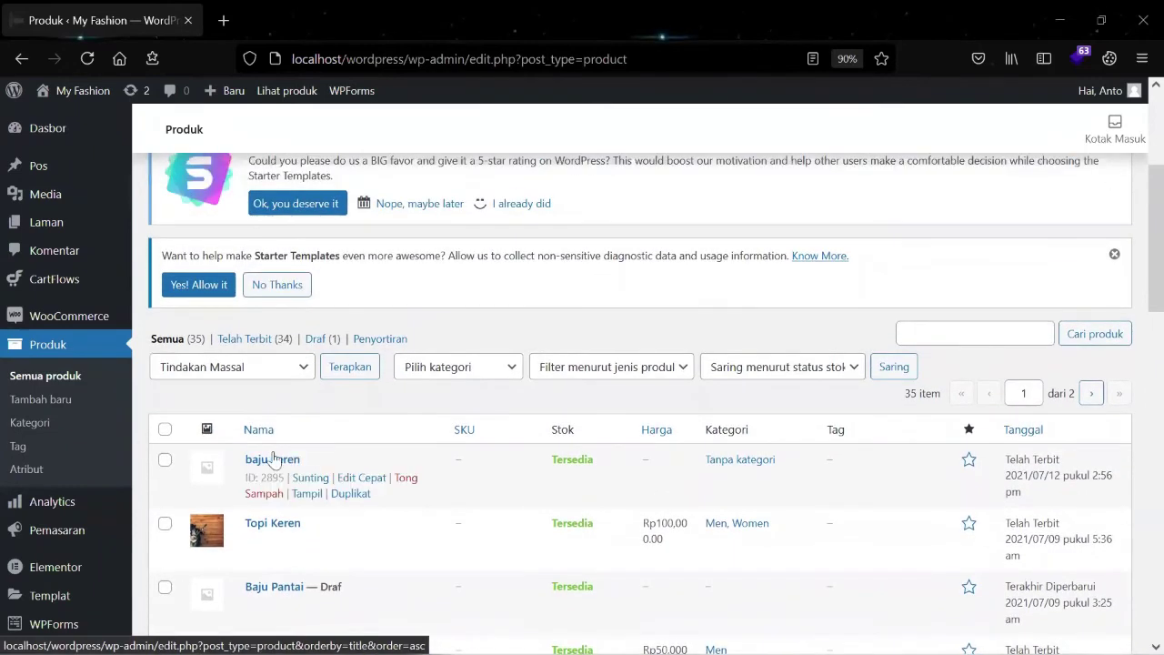
- Start a new product and name it "Celana Jeans Hitam"
click(64, 404)
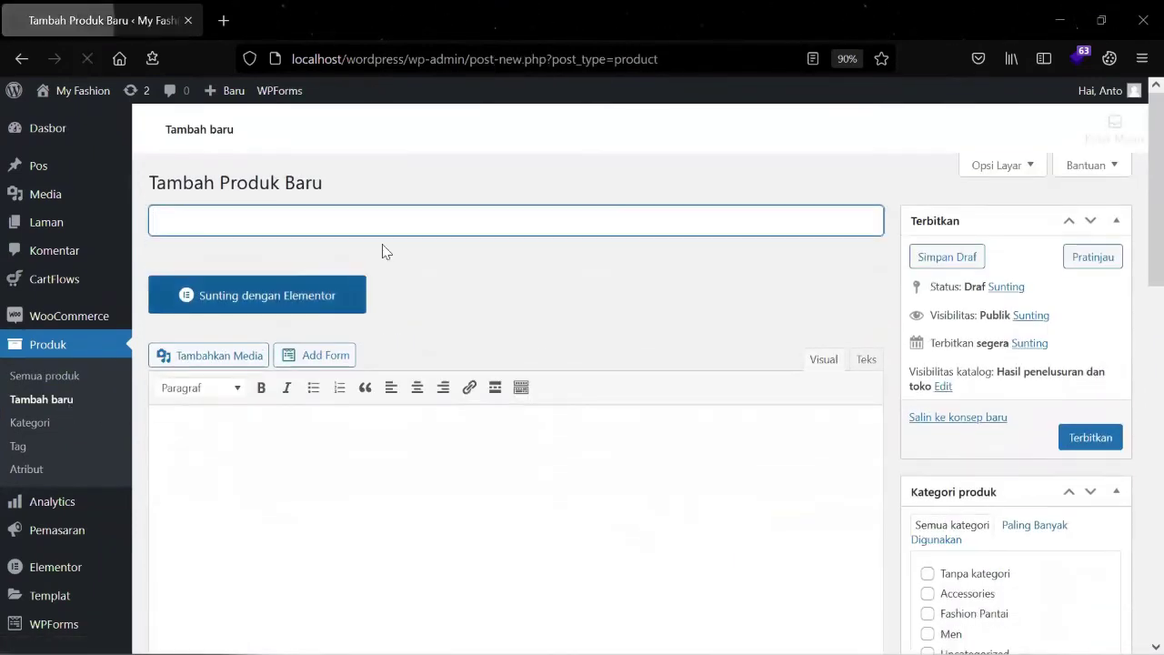
scroll(401, 341, down, 2)
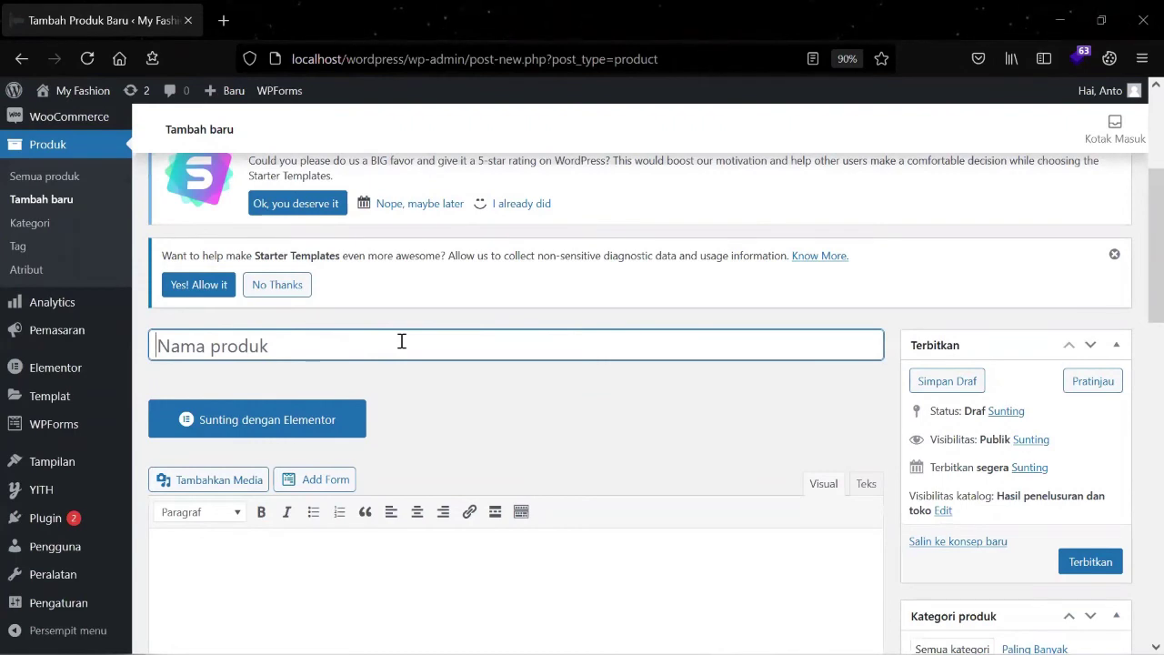
text(Celana Jeans)
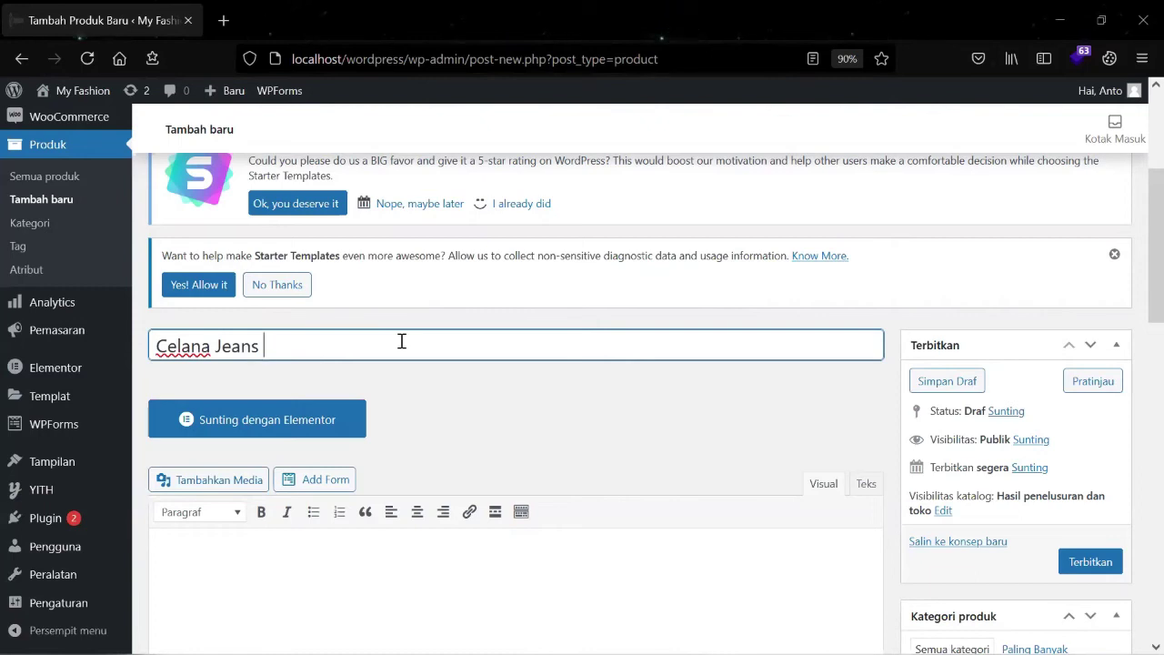
text( Hitam)
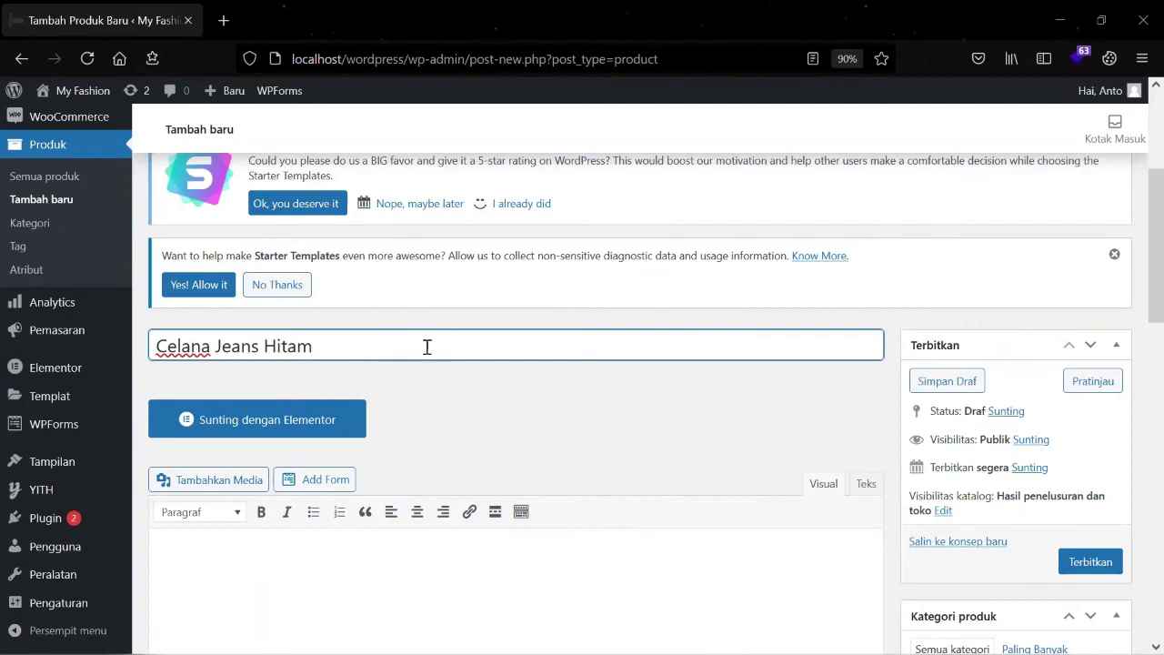
- Write the product description "Celana yang sedang hits karena bahan yang adem"
scroll(501, 325, down, 2)
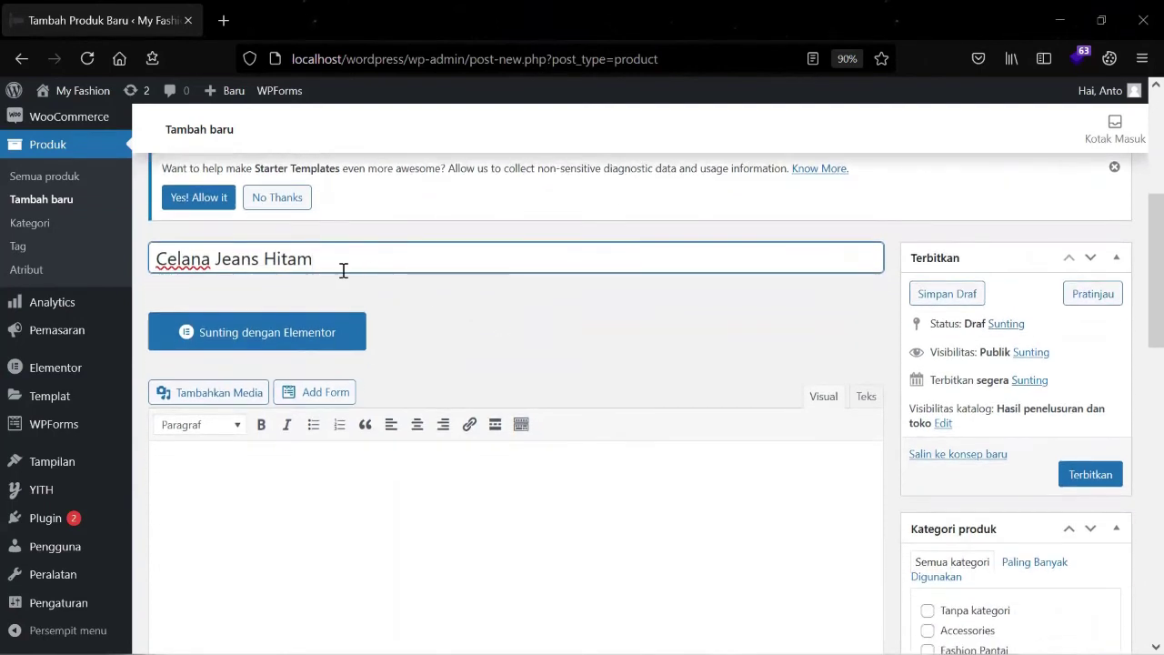
scroll(357, 310, down, 4)
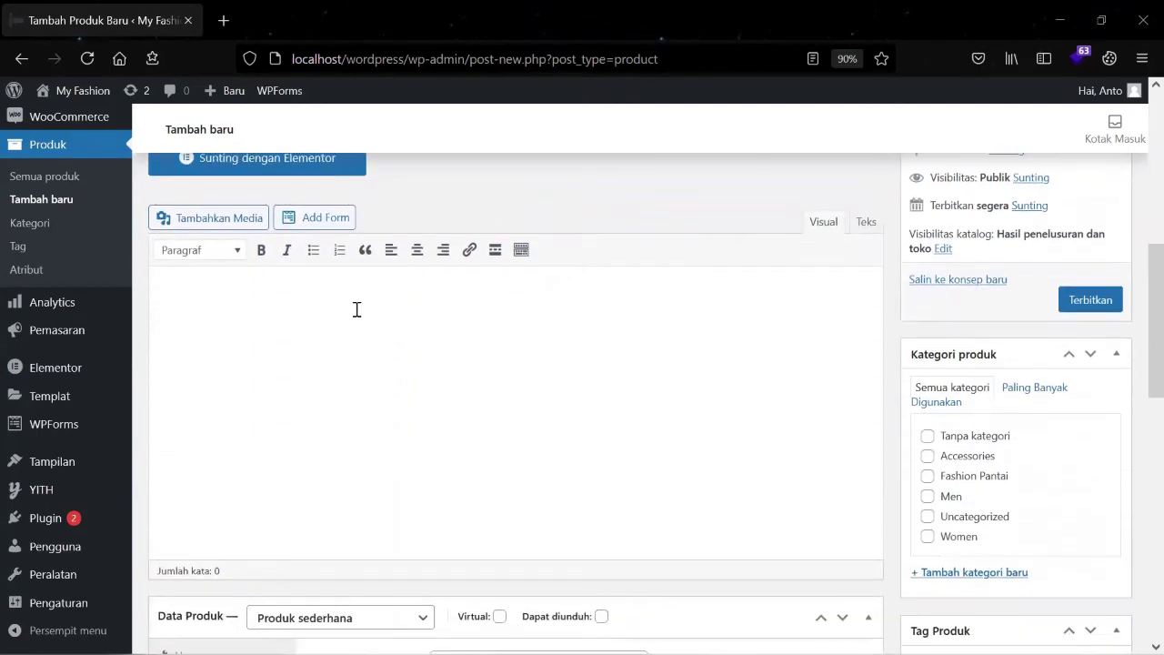
scroll(364, 382, up, 4)
scroll(332, 385, down, 2)
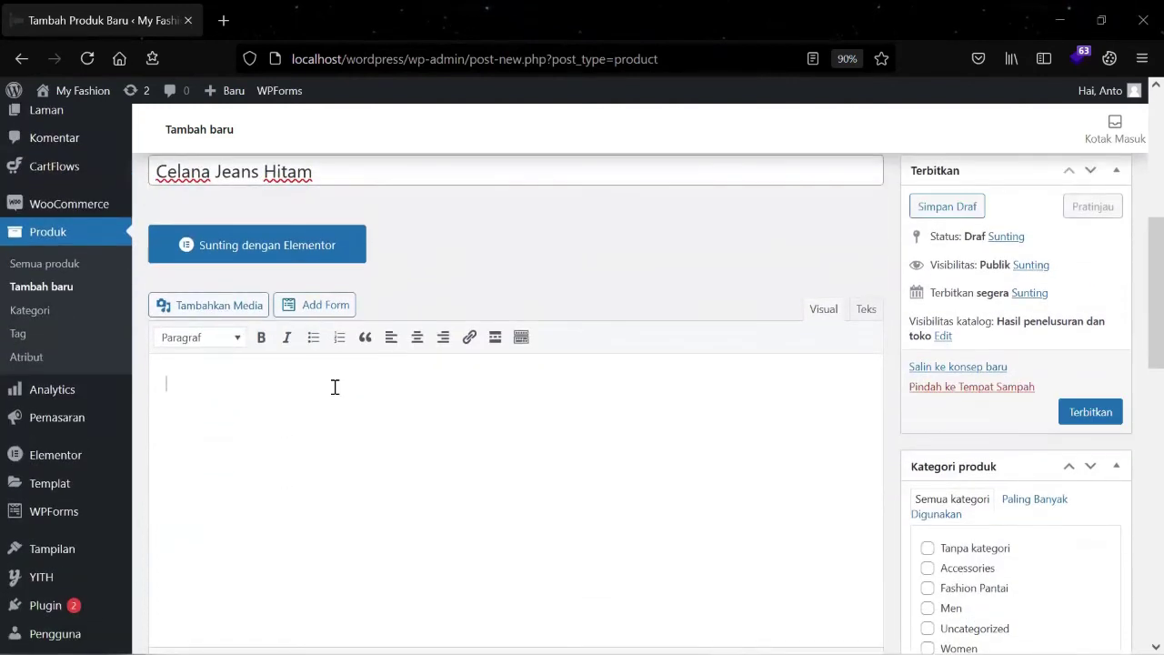
click(403, 452)
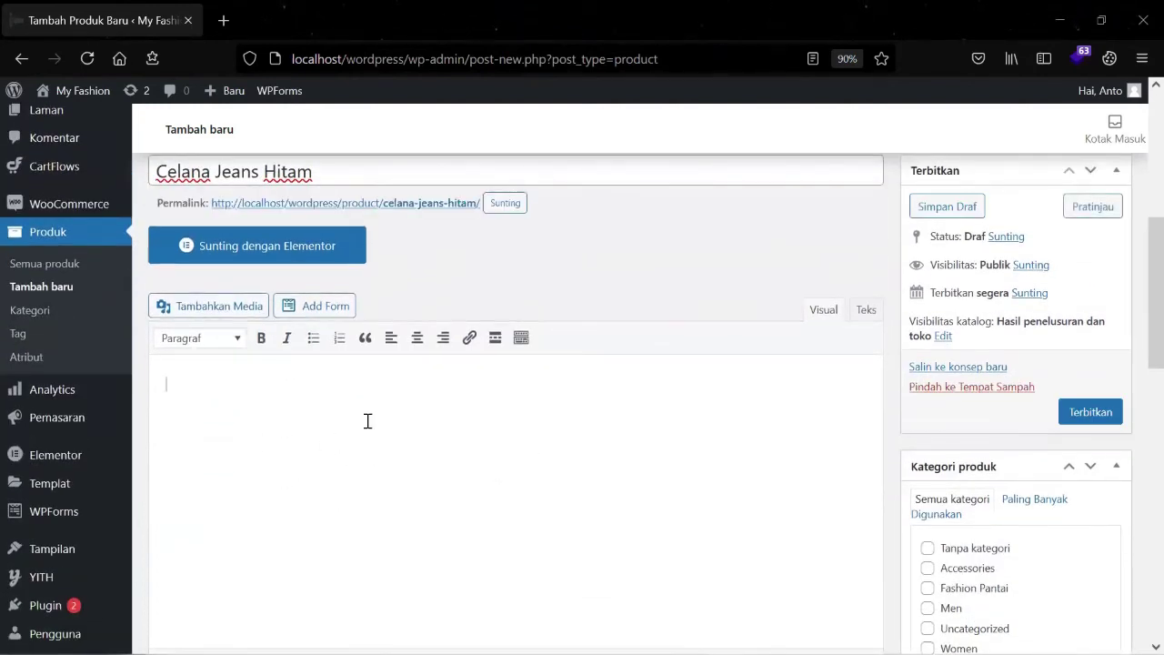
scroll(264, 395, up, 2)
scroll(292, 412, down, 2)
text(Celana yang seda)
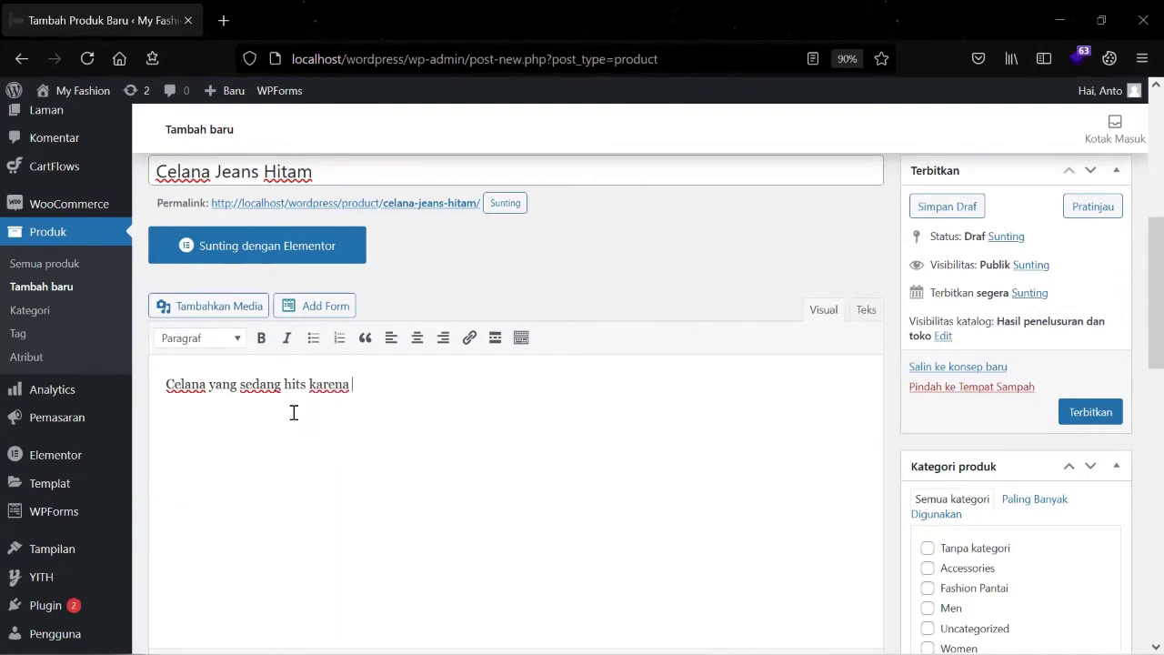
text(ng adem)
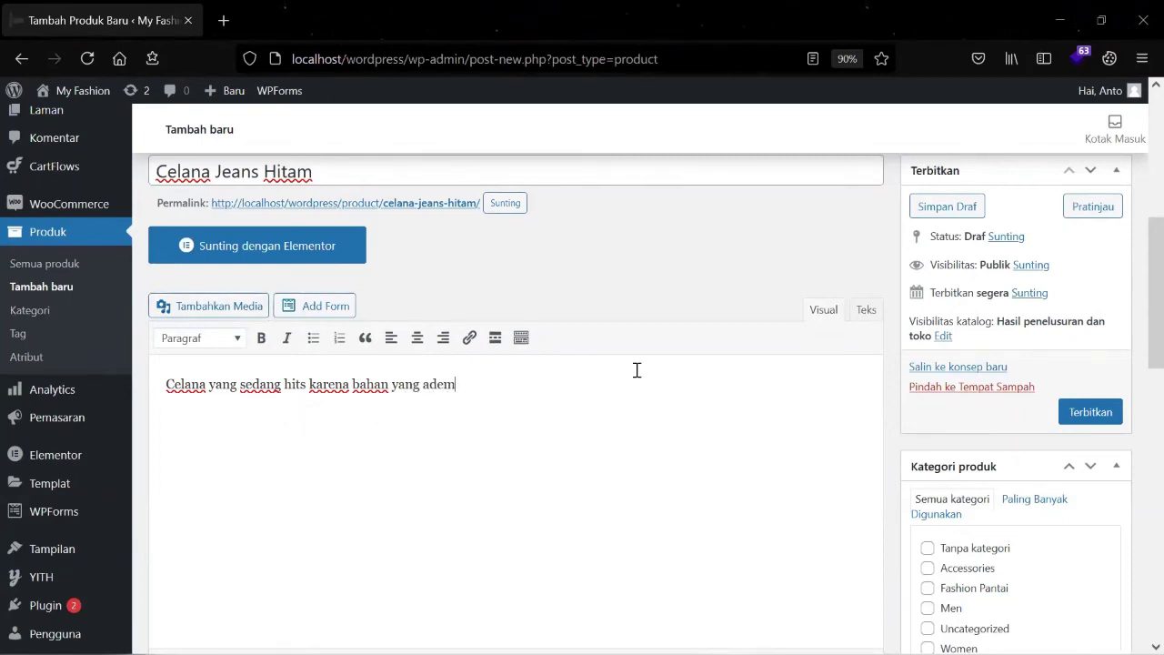
- Examine the new product form's description, publishing, category and product data sections
scroll(592, 393, down, 3)
scroll(561, 340, up, 3)
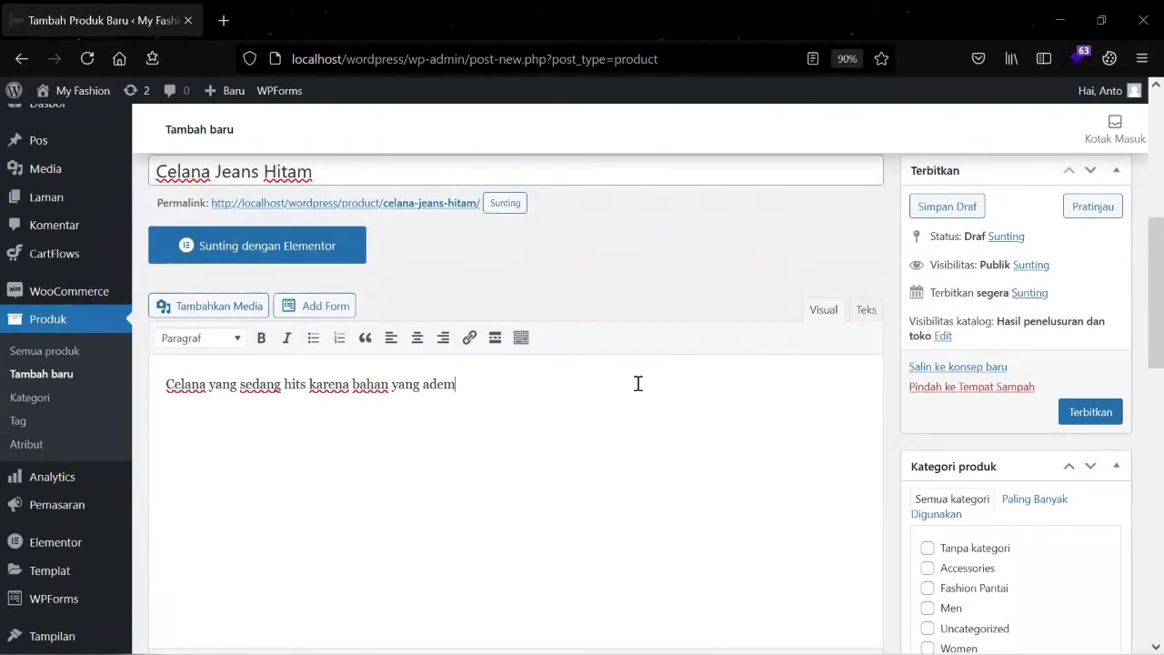
scroll(638, 383, down, 2)
scroll(618, 238, up, 3)
scroll(704, 275, down, 2)
scroll(964, 372, down, 1)
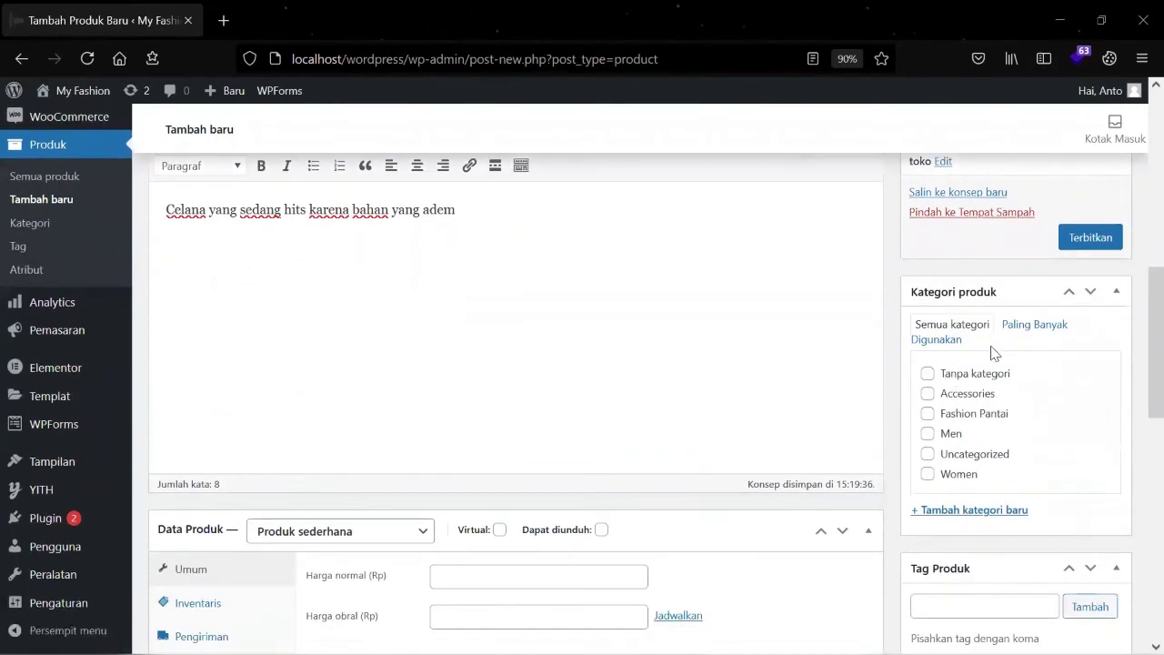
scroll(1000, 345, down, 1)
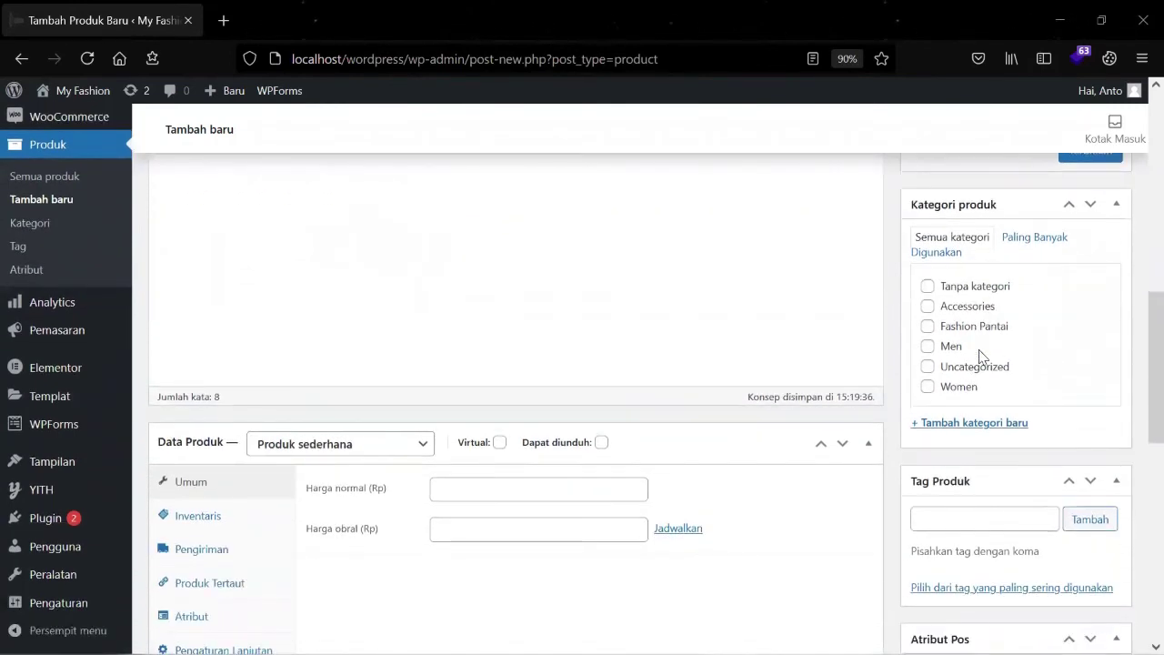
scroll(969, 408, up, 3)
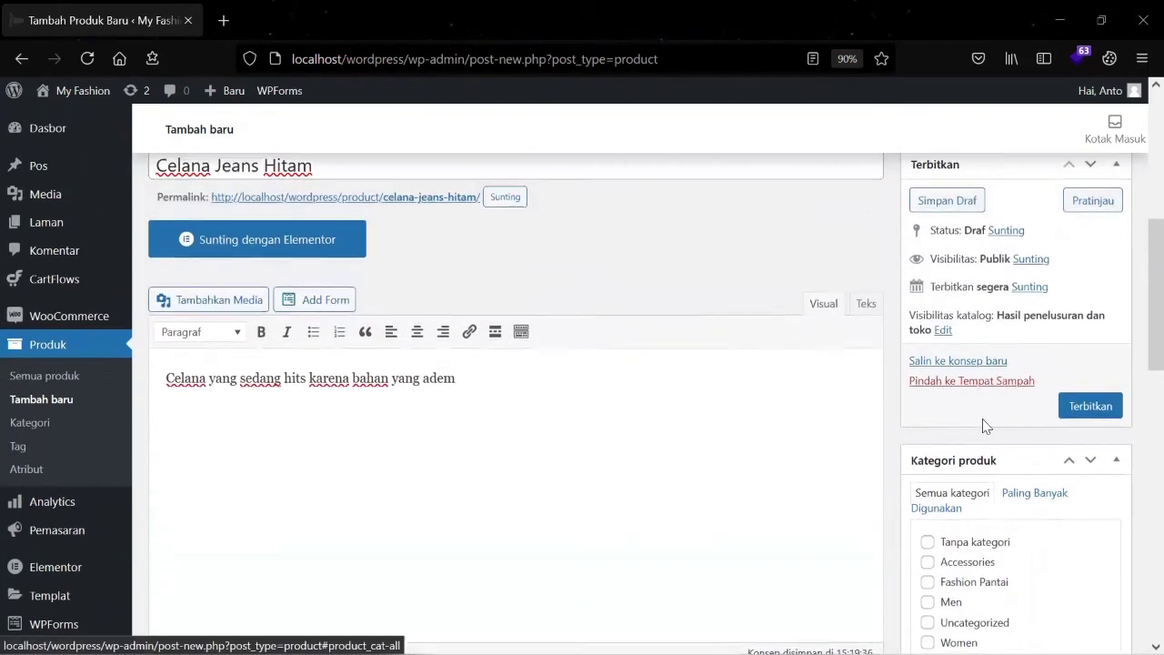
scroll(991, 427, down, 1)
scroll(564, 354, up, 2)
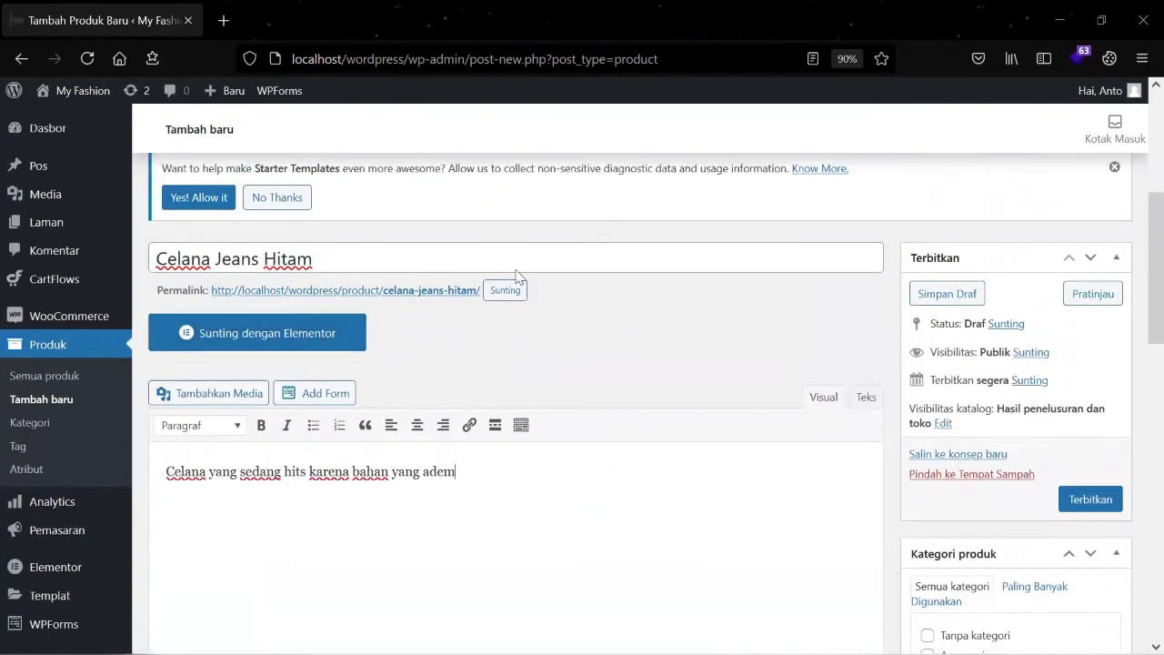
- Assign the product to the Accessories, Men and Women categories and enter "Celana" as a new category's name
scroll(636, 291, down, 3)
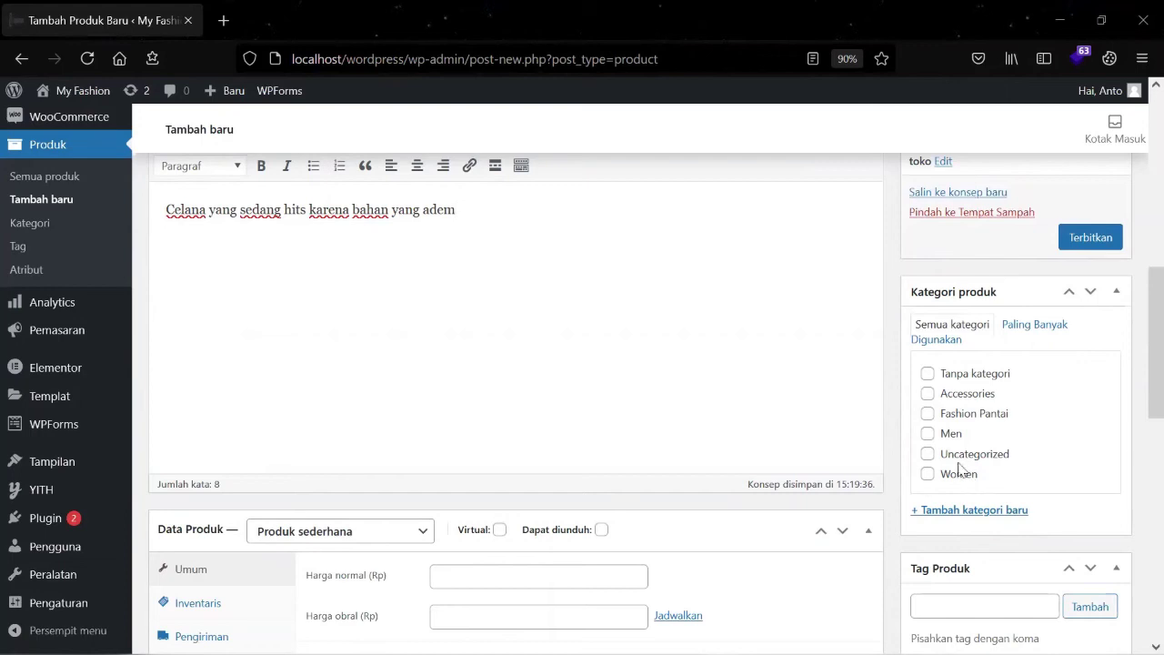
click(927, 393)
click(928, 434)
click(927, 473)
click(968, 511)
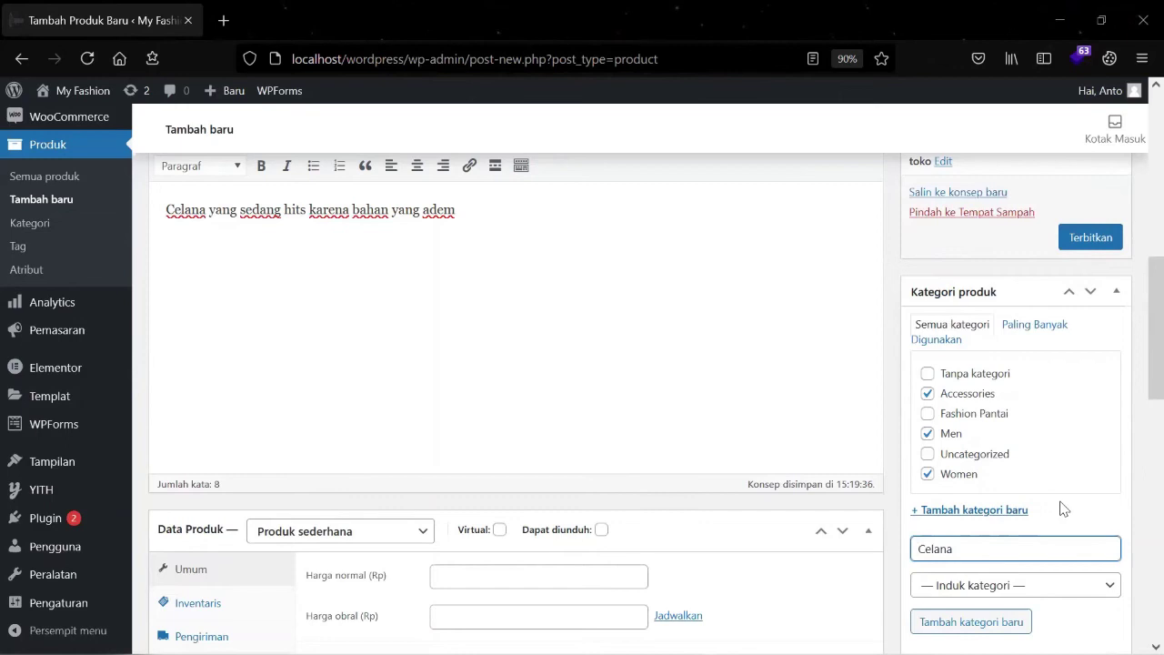
- Remove the product from the Accessories category
scroll(1025, 531, down, 2)
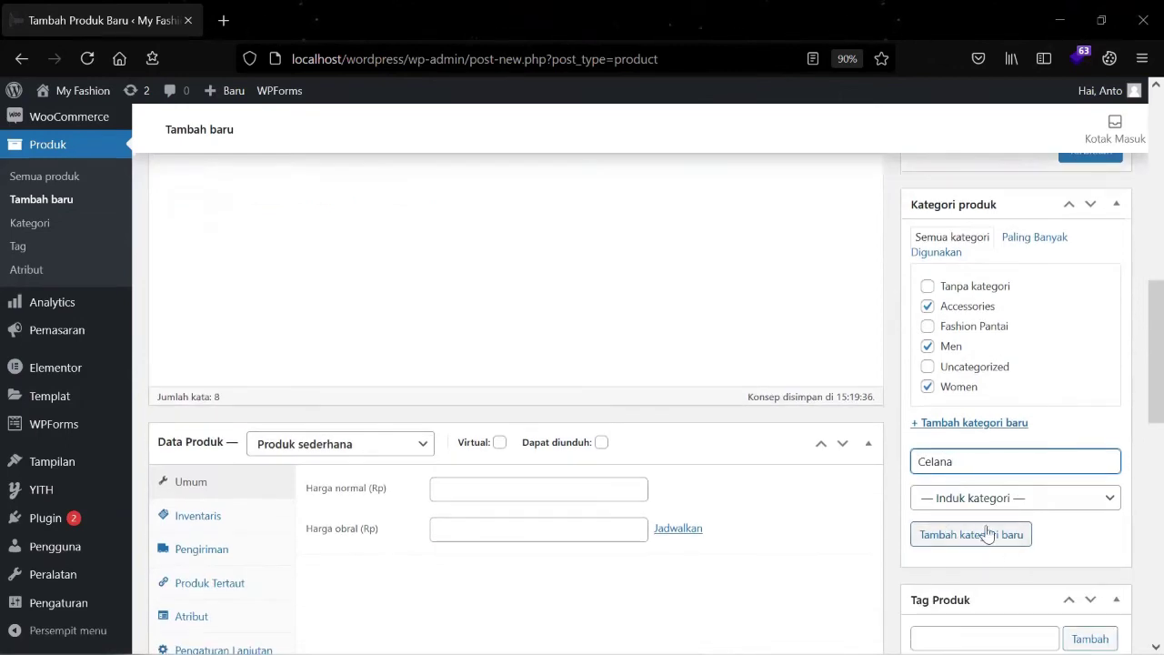
scroll(1091, 509, up, 2)
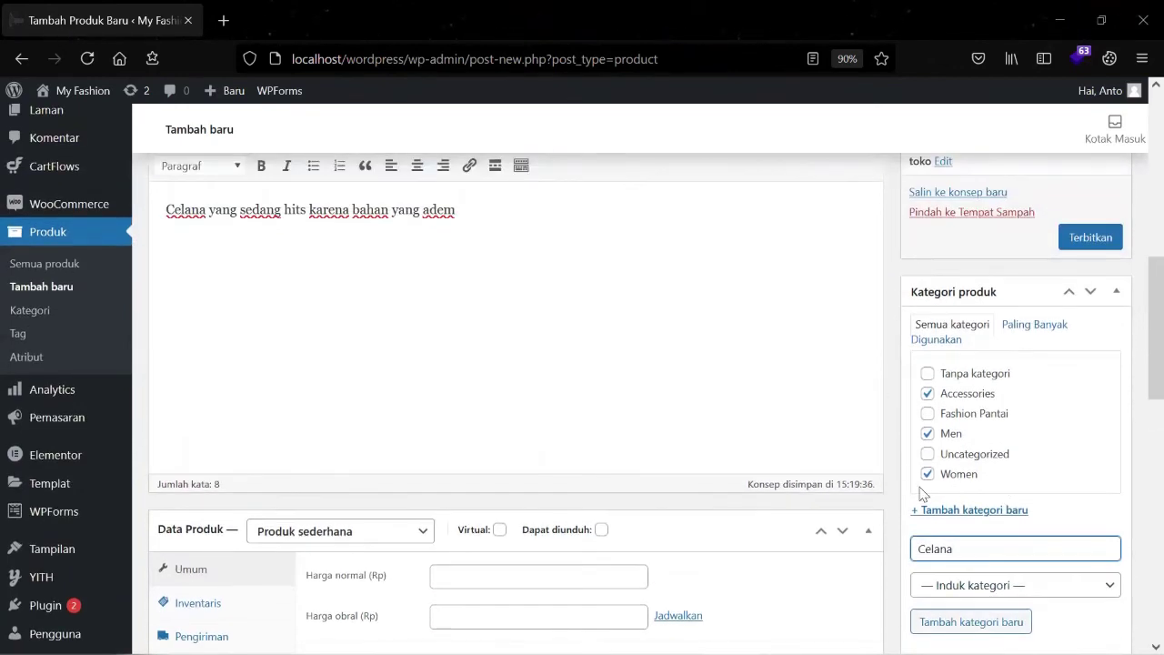
scroll(964, 495, down, 2)
scroll(936, 455, up, 2)
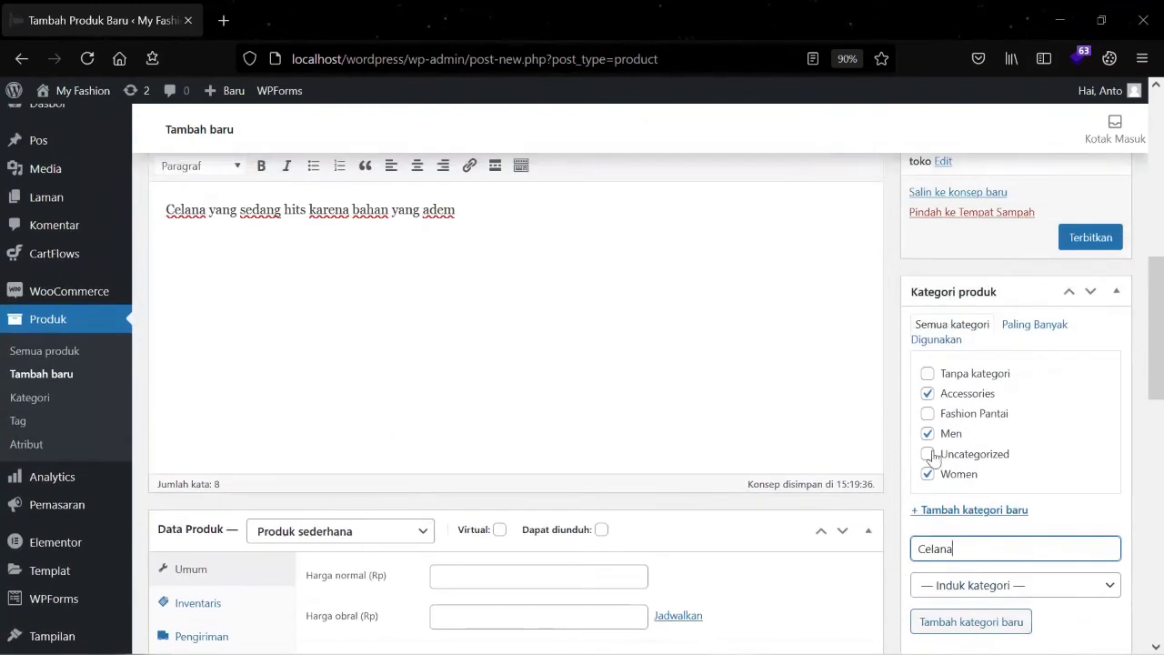
scroll(382, 335, down, 2)
scroll(636, 364, up, 6)
scroll(873, 395, down, 2)
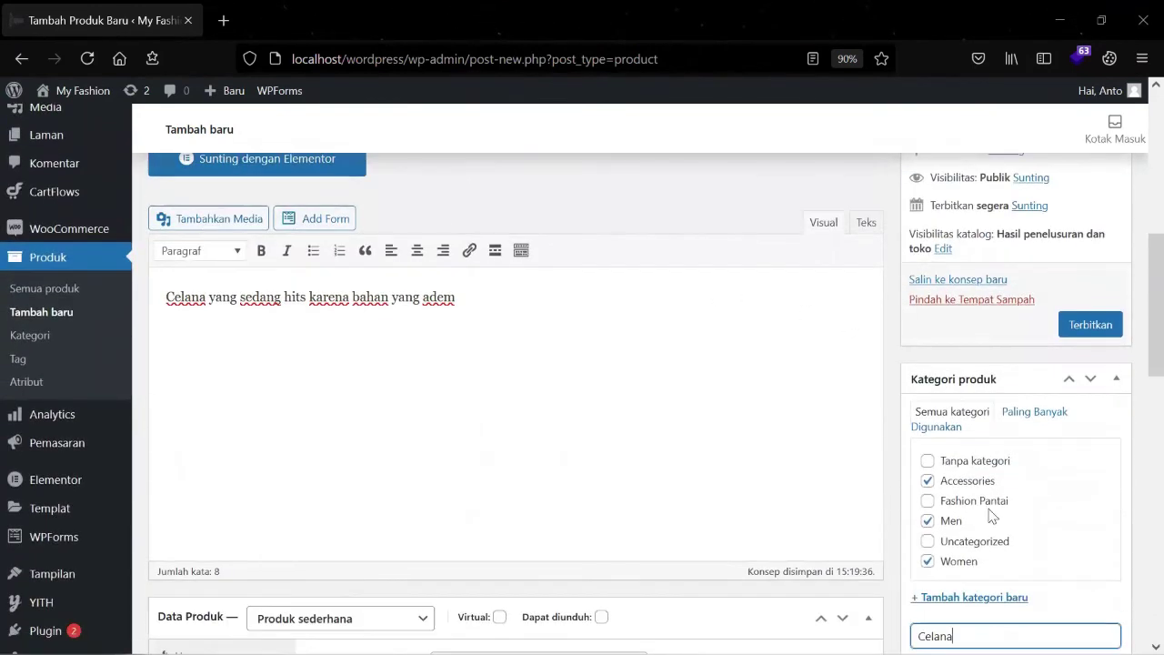
scroll(991, 515, down, 2)
click(928, 394)
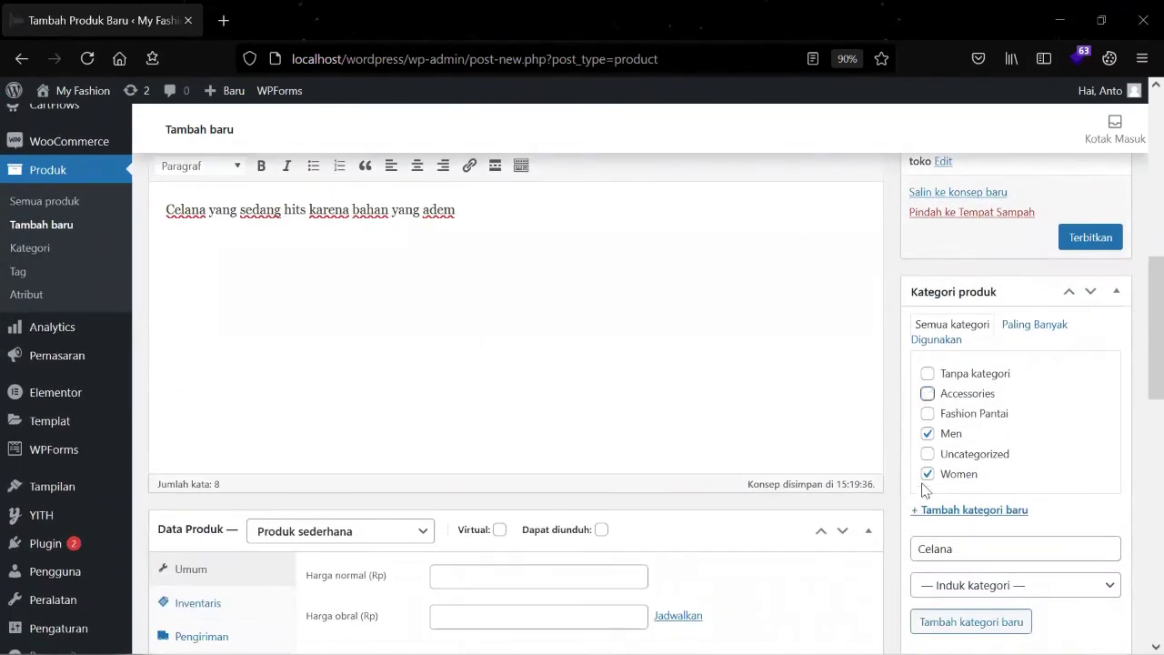
- Examine the product form's price fields, data sections, tags and short description area
scroll(927, 485, down, 2)
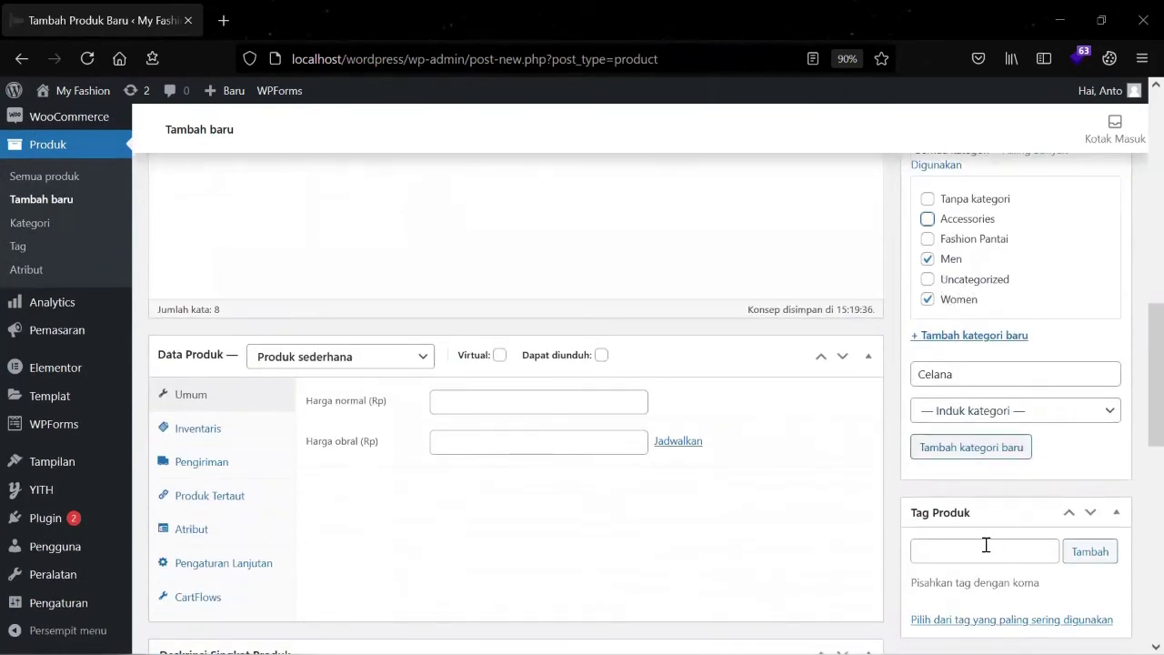
scroll(887, 373, up, 2)
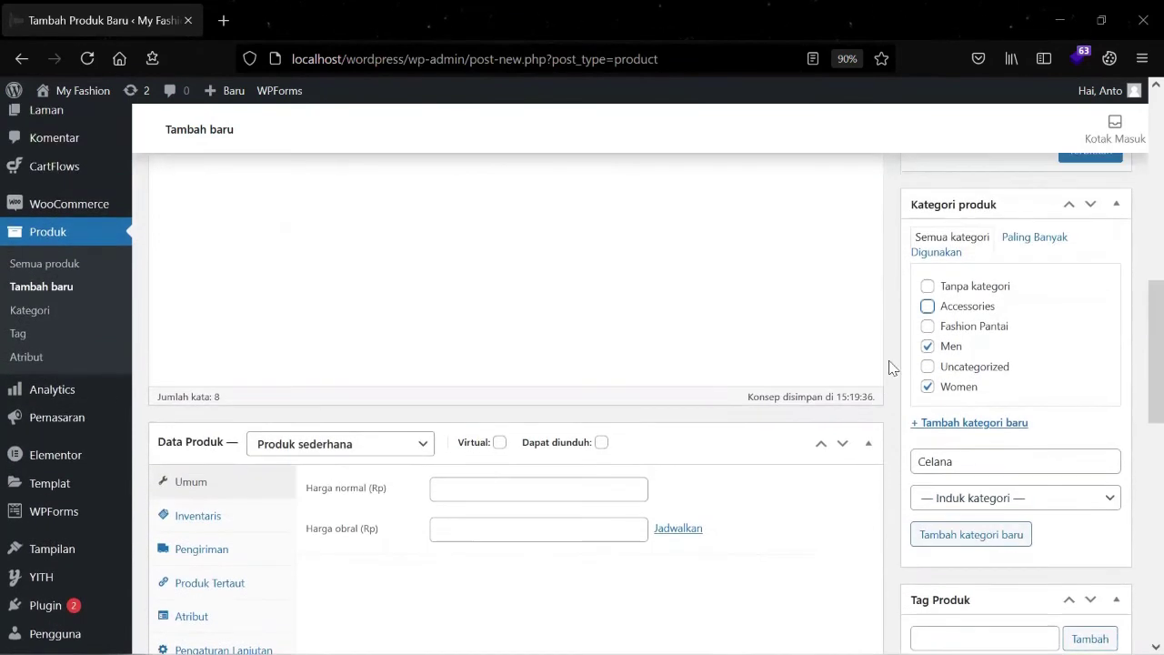
scroll(900, 334, up, 2)
scroll(600, 391, down, 1)
scroll(352, 490, down, 1)
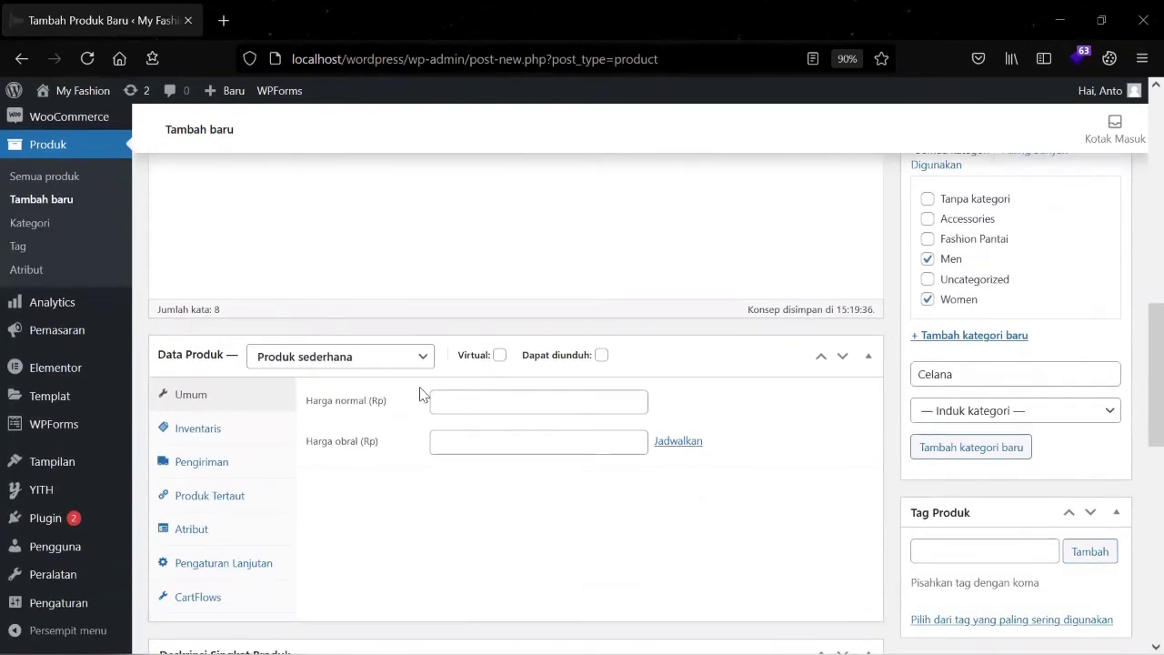
scroll(264, 410, down, 1)
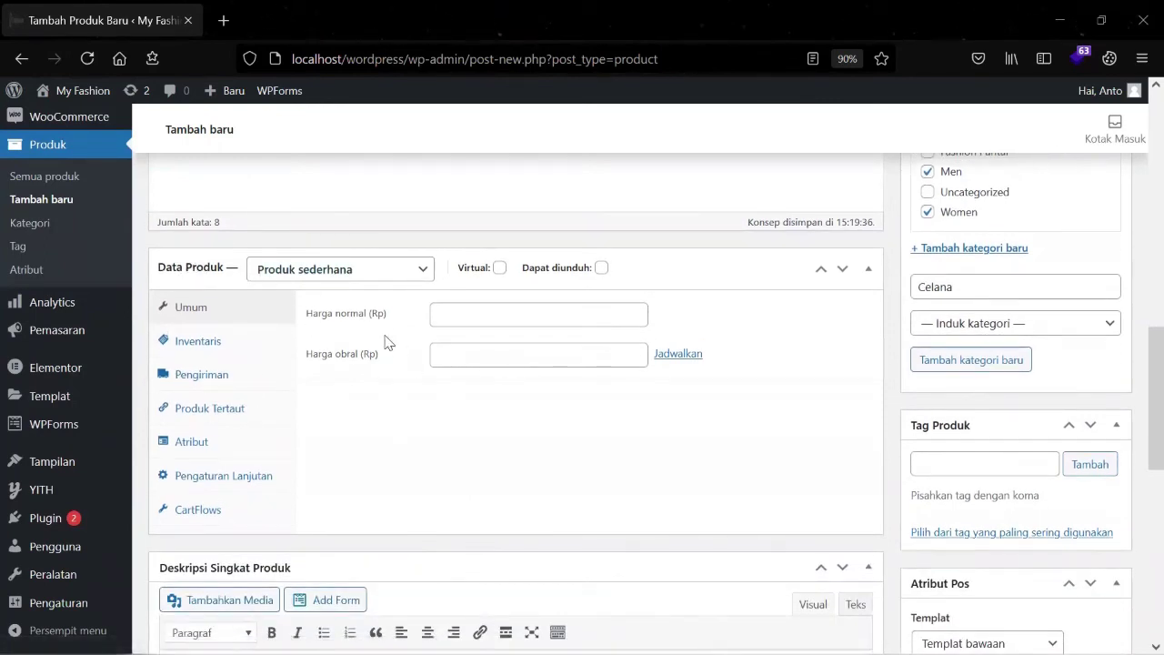
scroll(369, 327, down, 1)
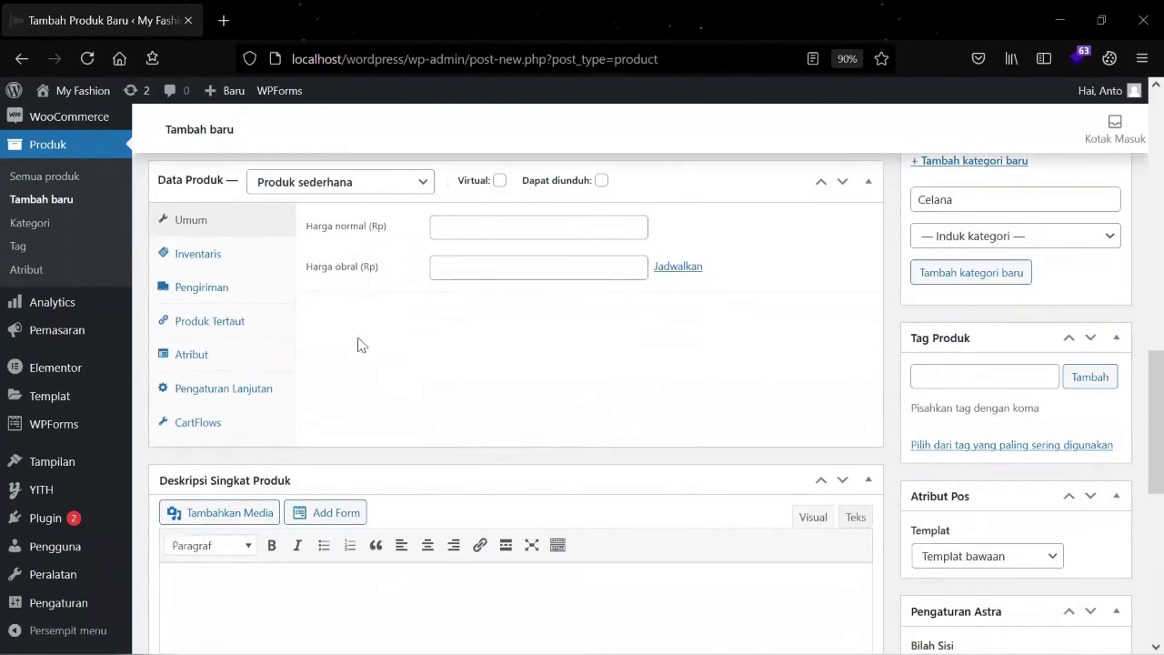
scroll(358, 340, up, 1)
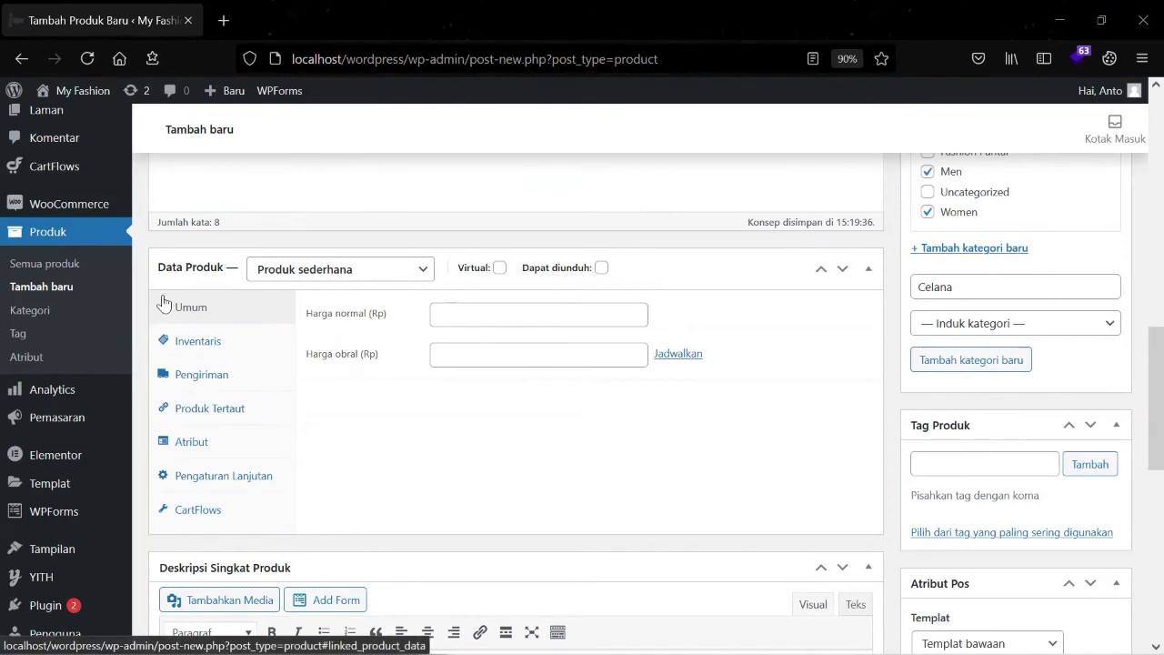
scroll(64, 291, down, 1)
scroll(51, 332, down, 1)
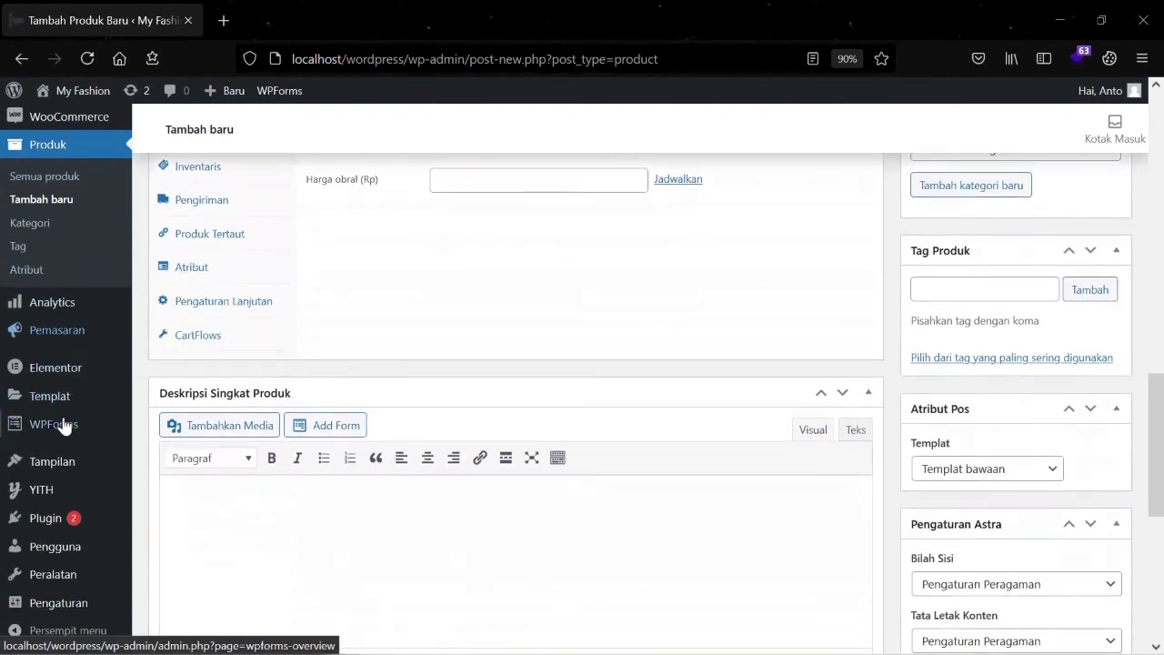
scroll(95, 505, down, 1)
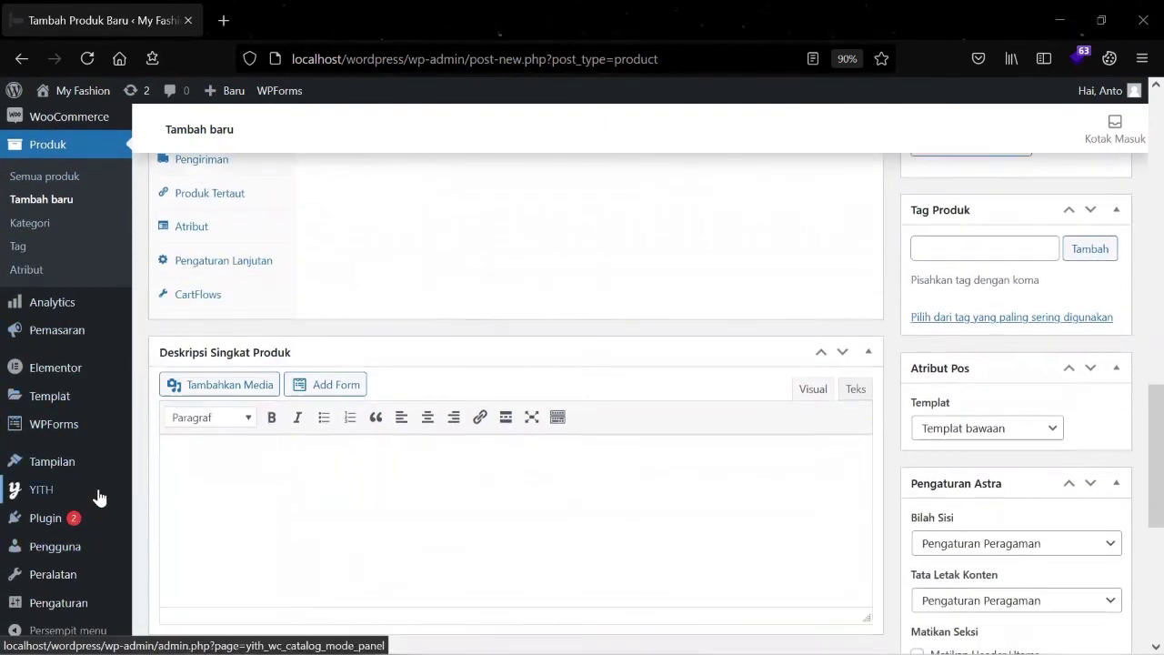
- Open the WooCommerce settings in a new browser tab and switch to it
scroll(97, 288, up, 5)
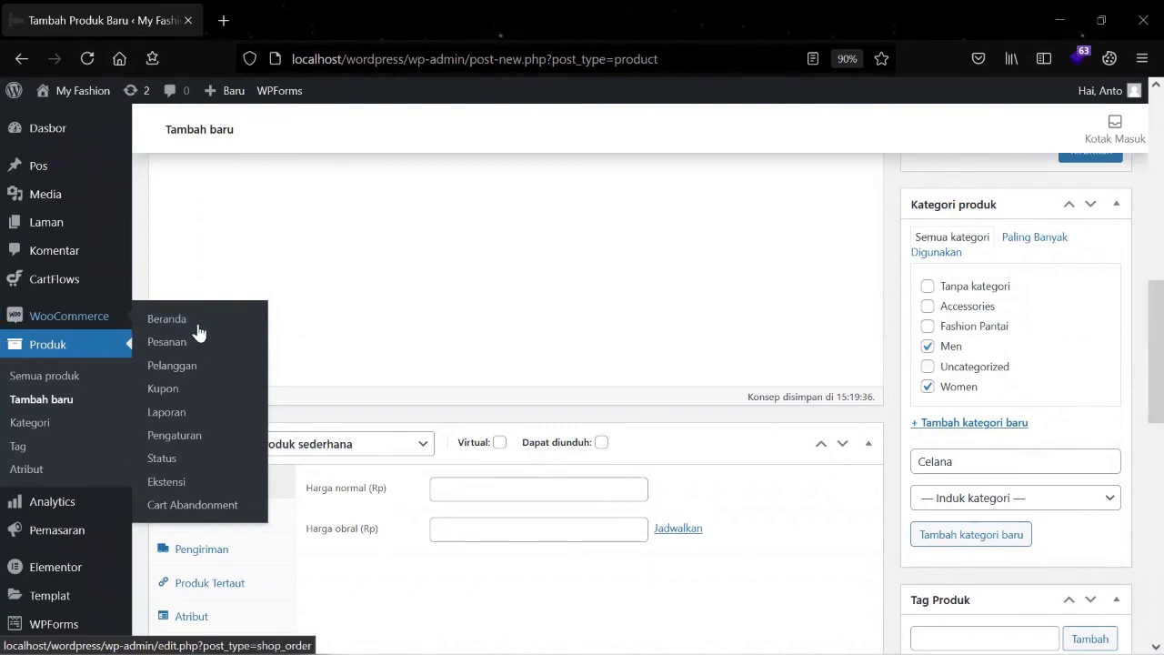
right_click(208, 443)
click(293, 158)
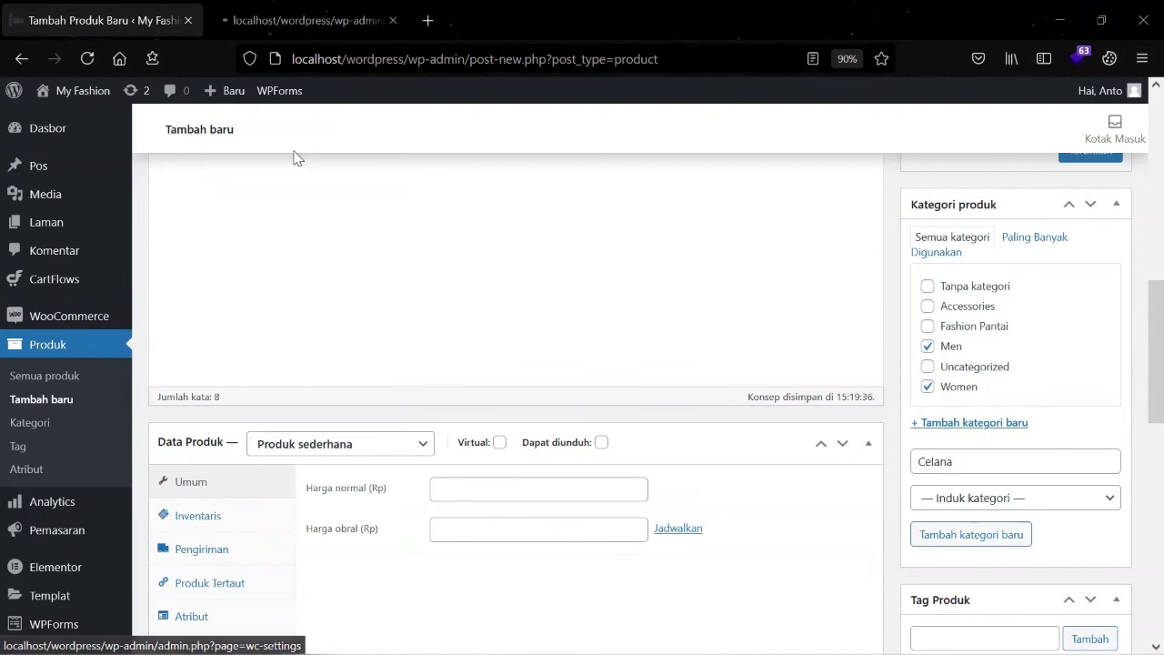
click(303, 20)
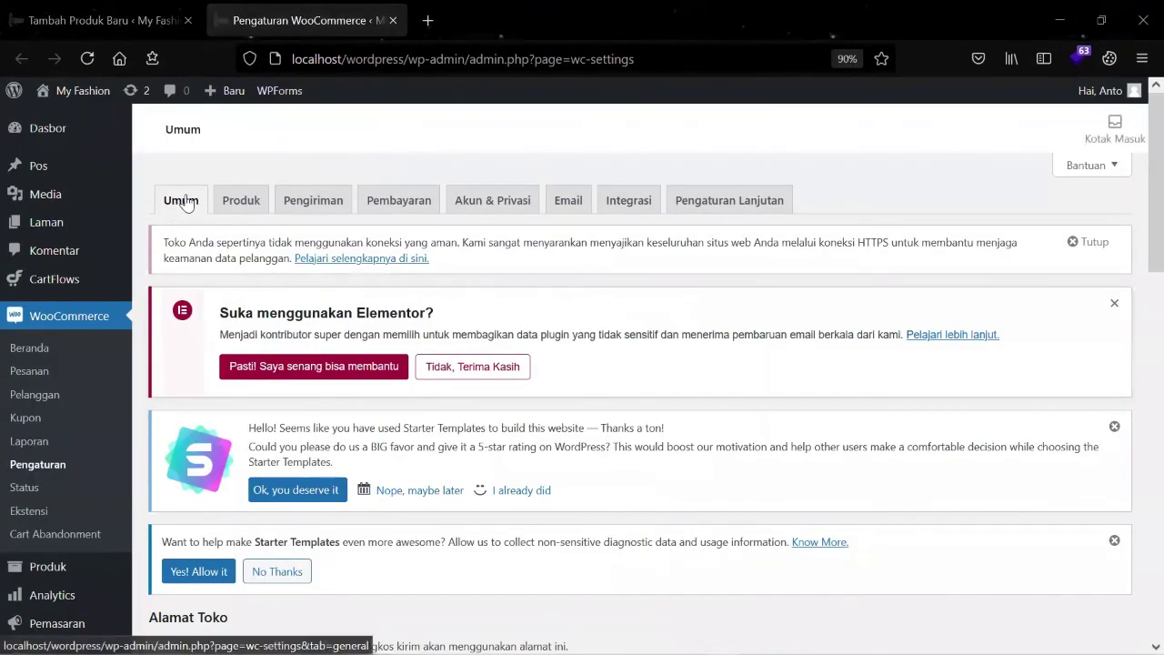
- Review the store address, selling and shipping locations, tax and coupon options in the general store settings
scroll(184, 202, down, 5)
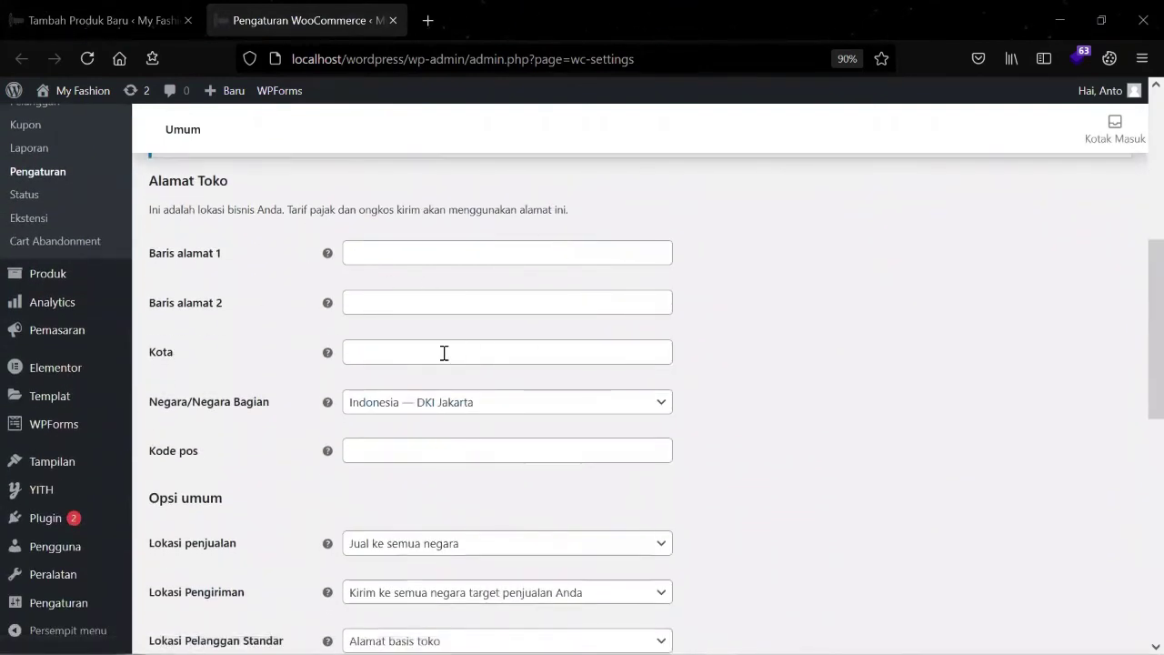
scroll(446, 351, down, 1)
scroll(482, 354, up, 1)
scroll(556, 327, down, 3)
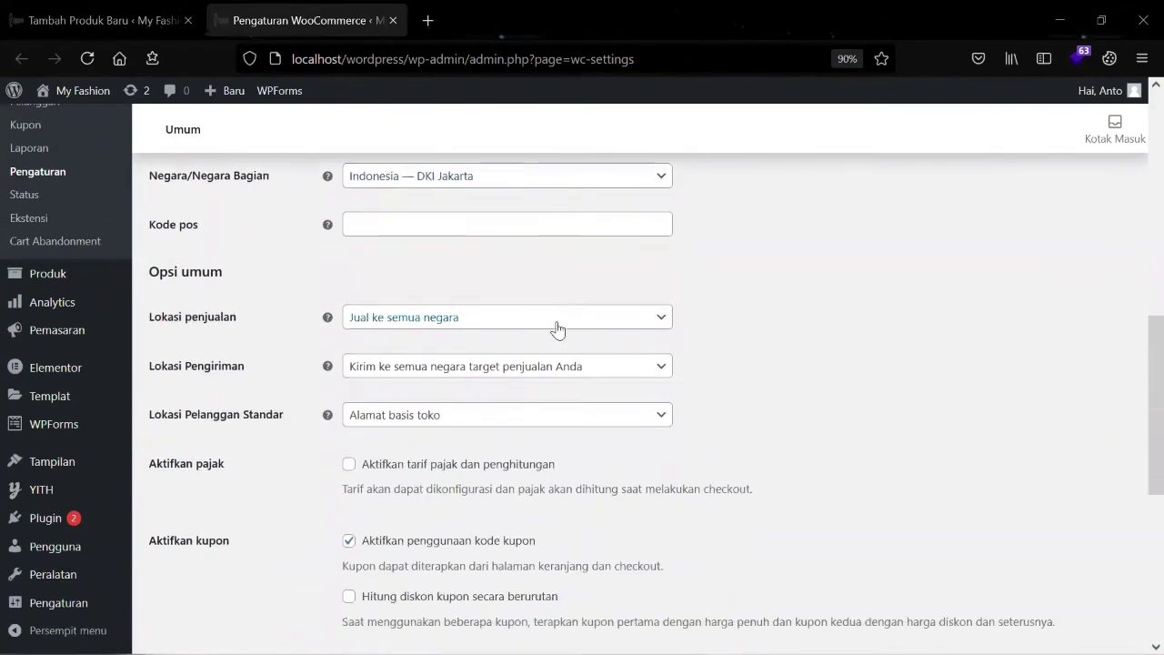
scroll(557, 330, down, 3)
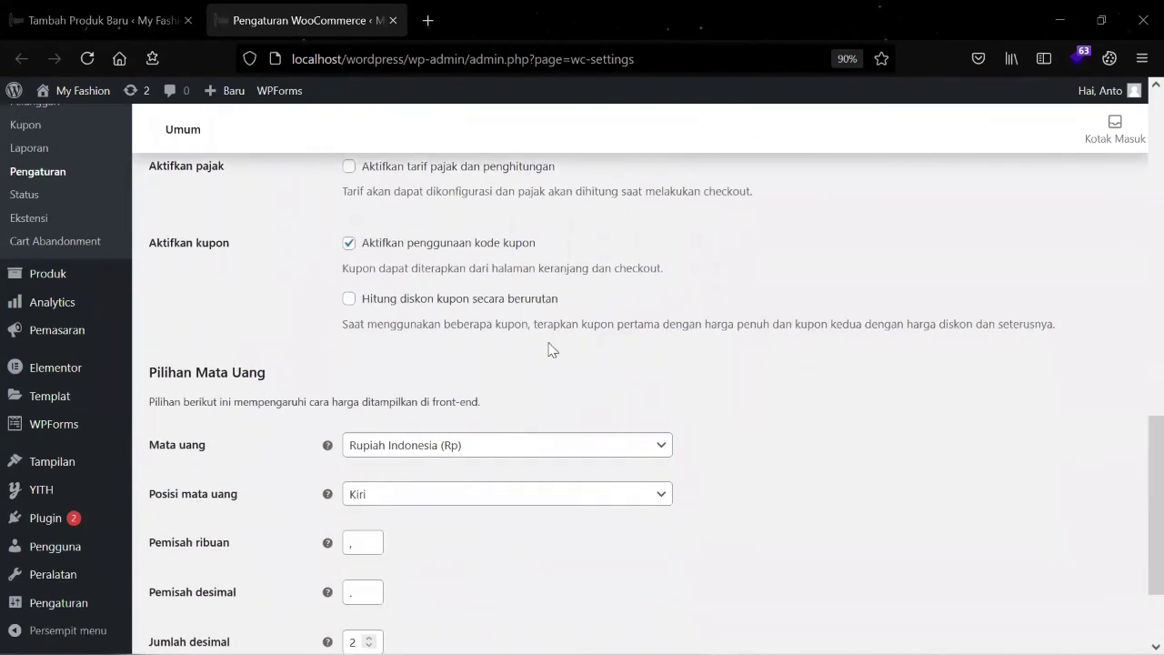
scroll(548, 350, down, 1)
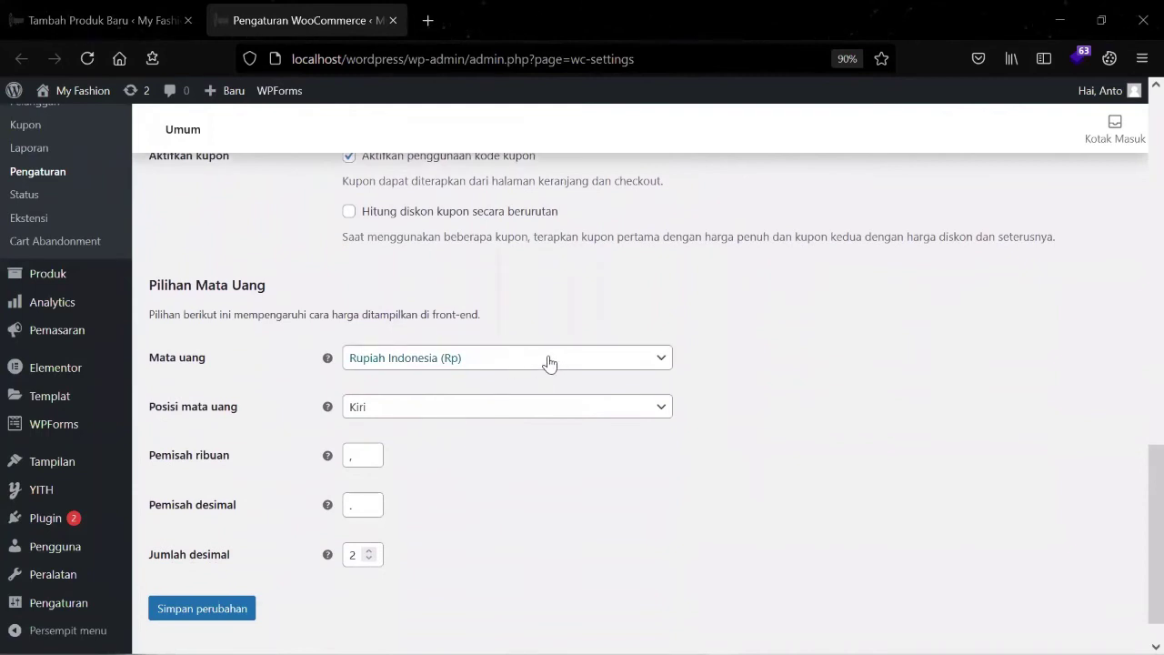
- Inspect the store's currency choices and price format options and close the WooCommerce settings
click(548, 361)
click(798, 346)
scroll(412, 446, down, 1)
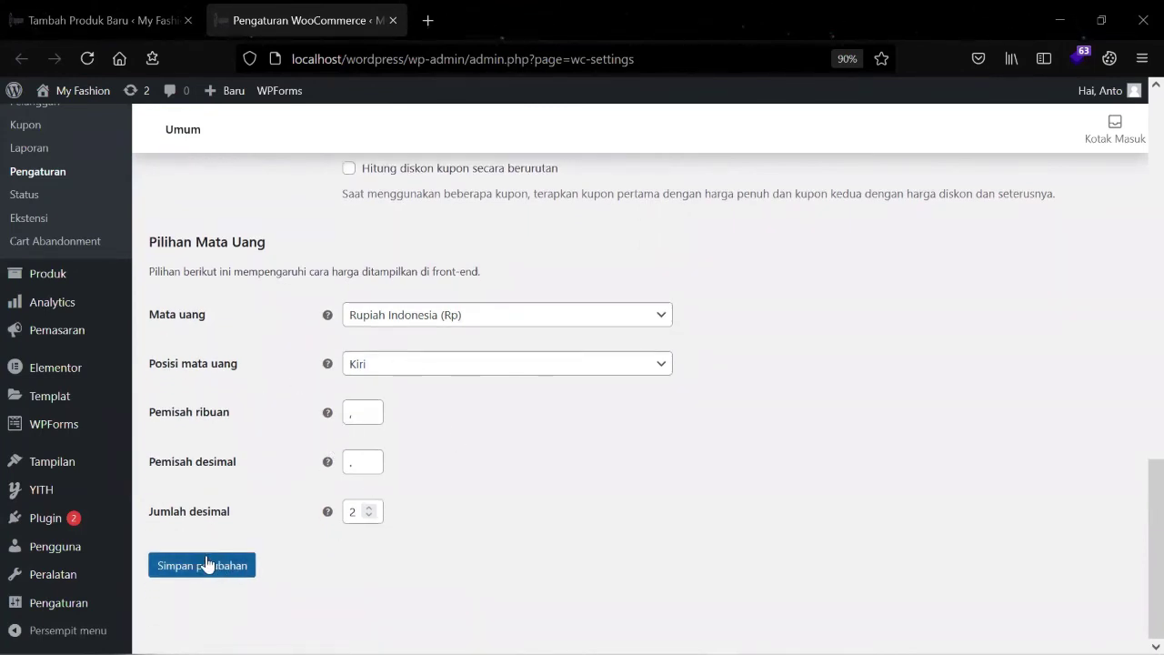
scroll(792, 397, up, 4)
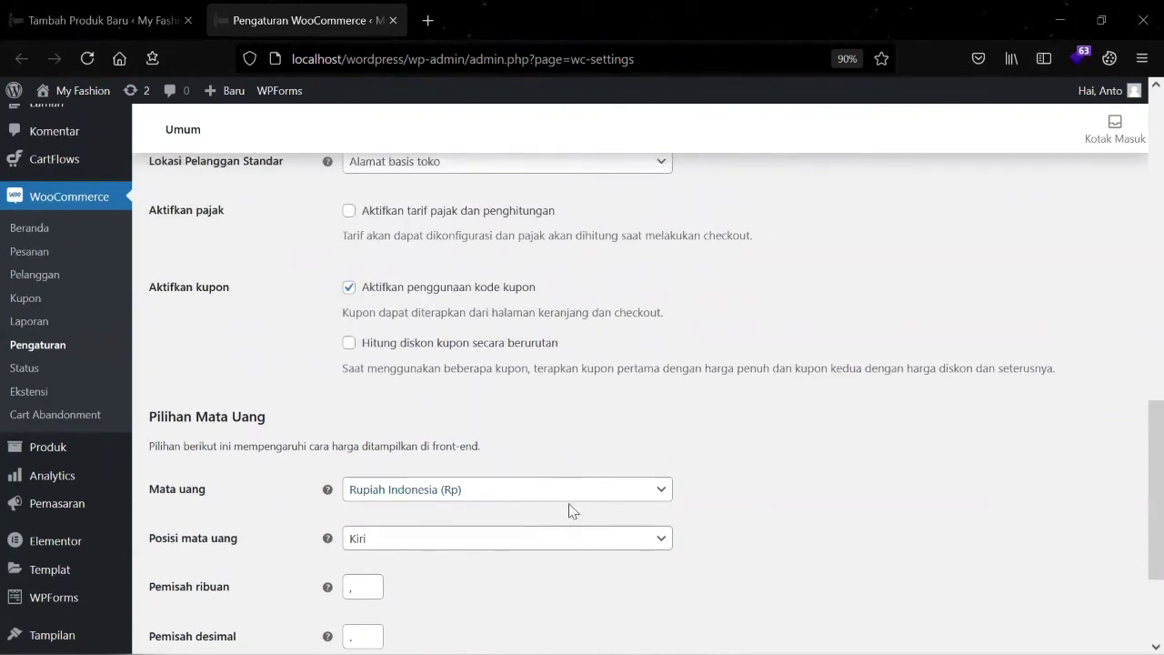
scroll(264, 523, down, 4)
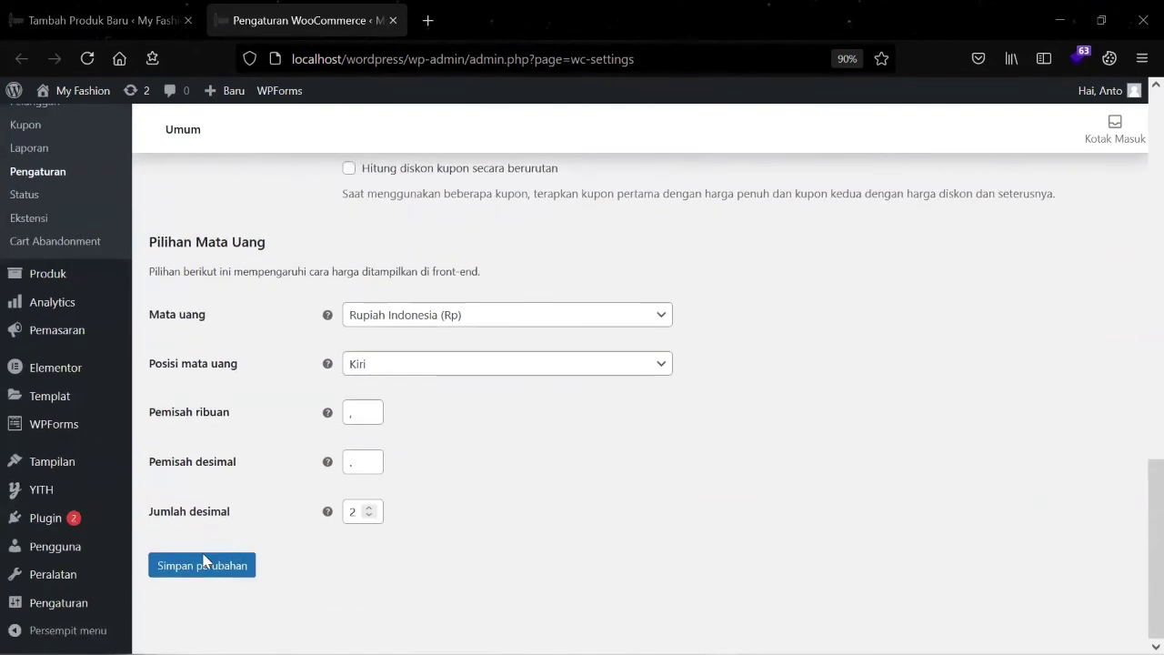
click(393, 20)
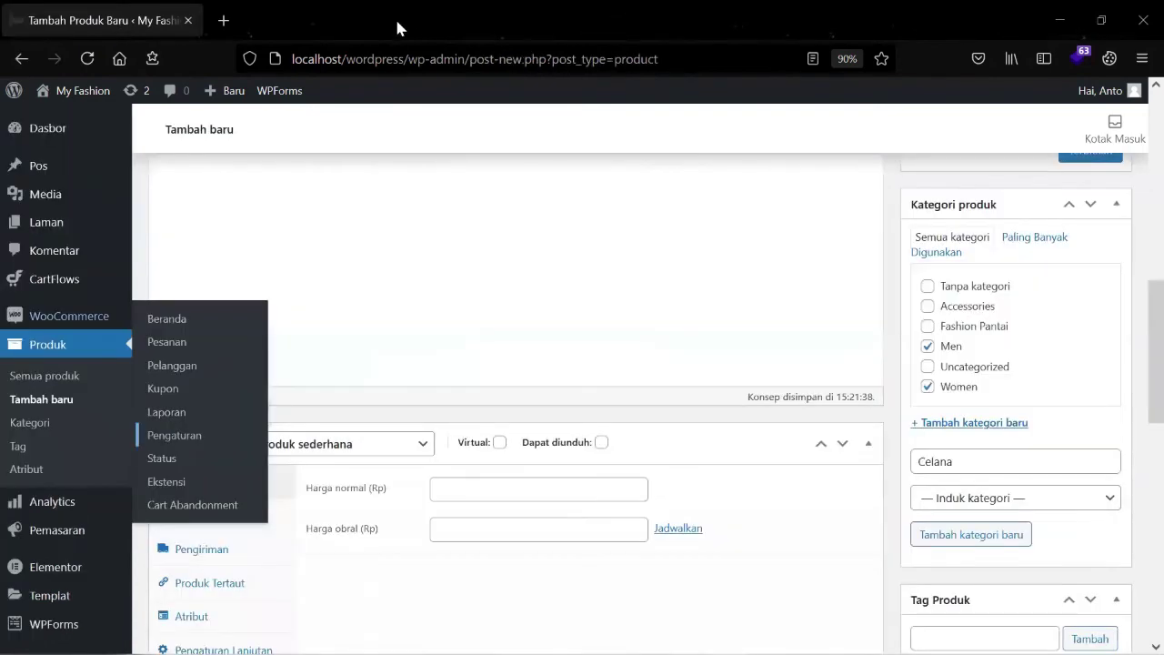
- Set the product's regular price to 100000 rupiah
scroll(592, 306, up, 3)
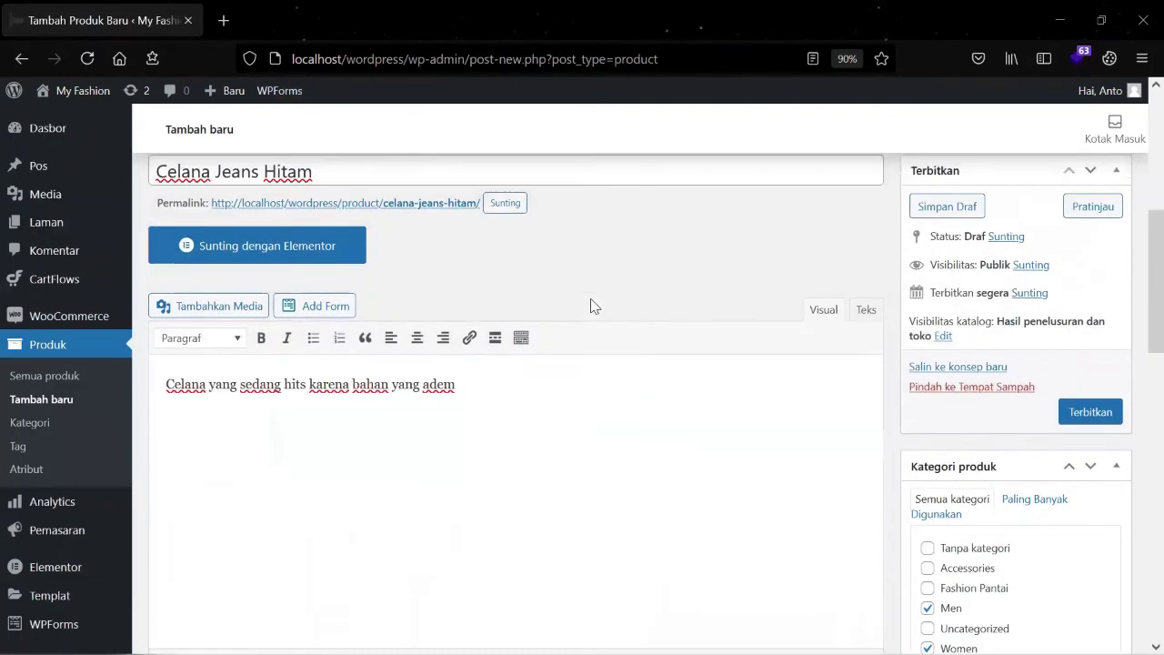
scroll(590, 319, down, 4)
click(504, 406)
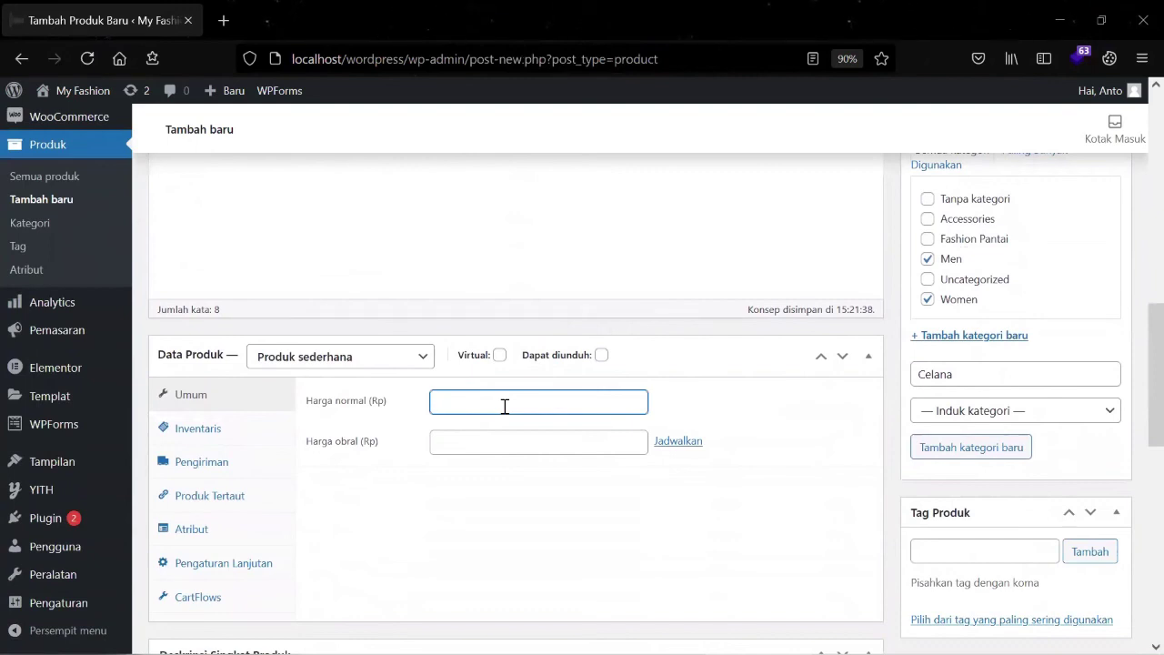
text(1)
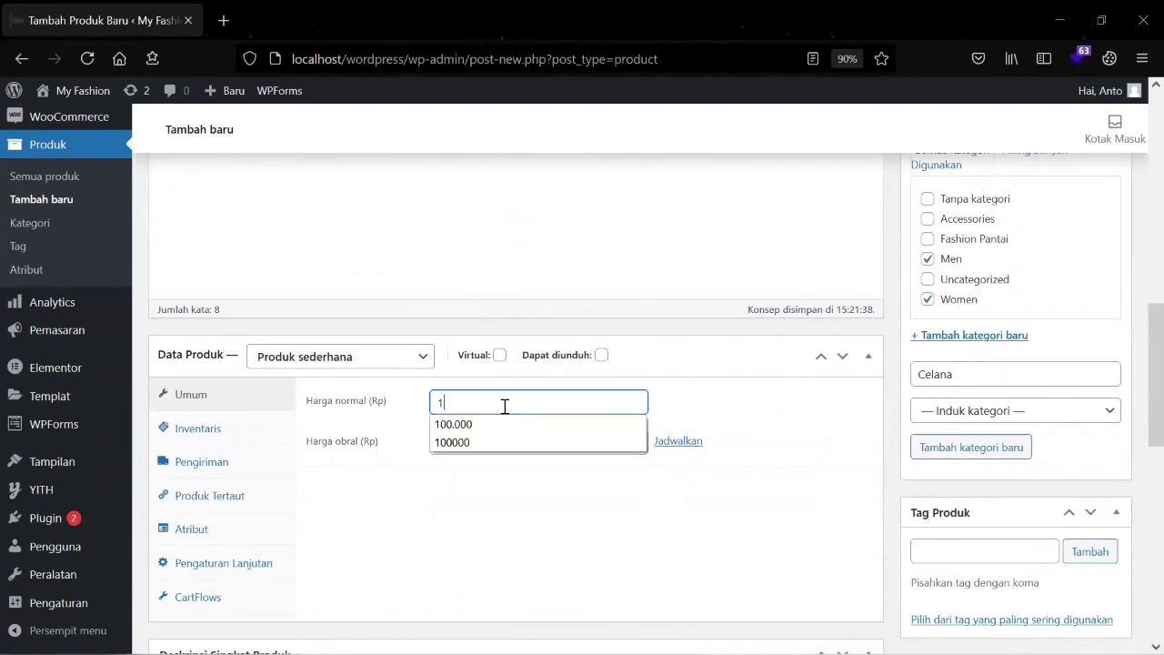
text(000)
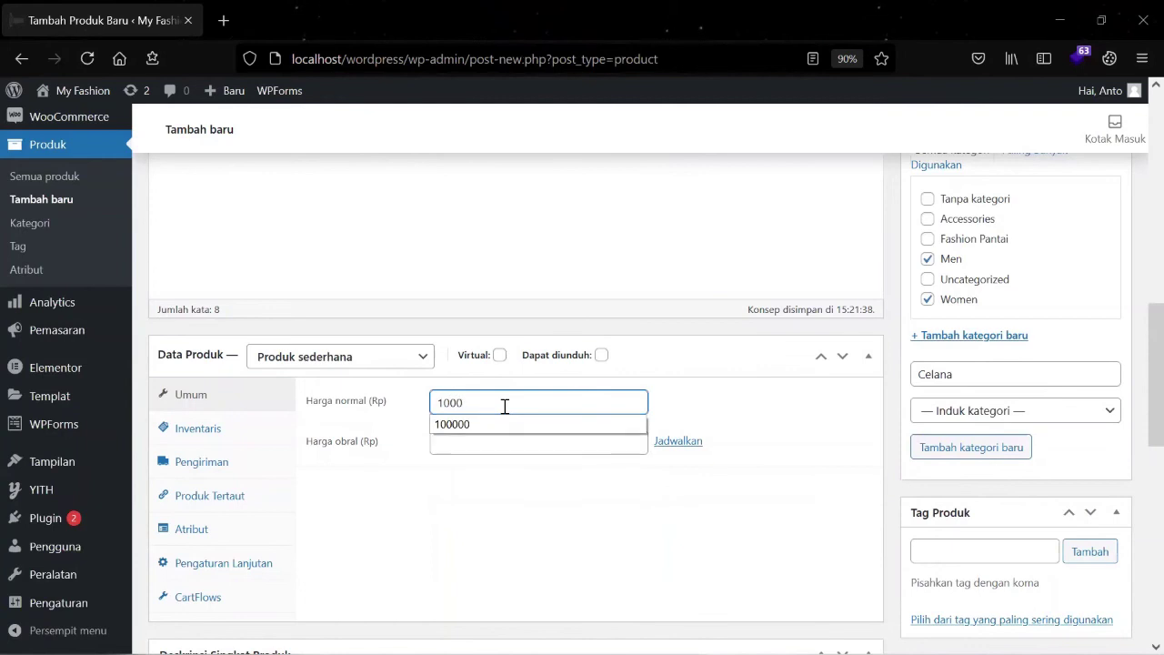
text(00)
click(461, 403)
click(767, 416)
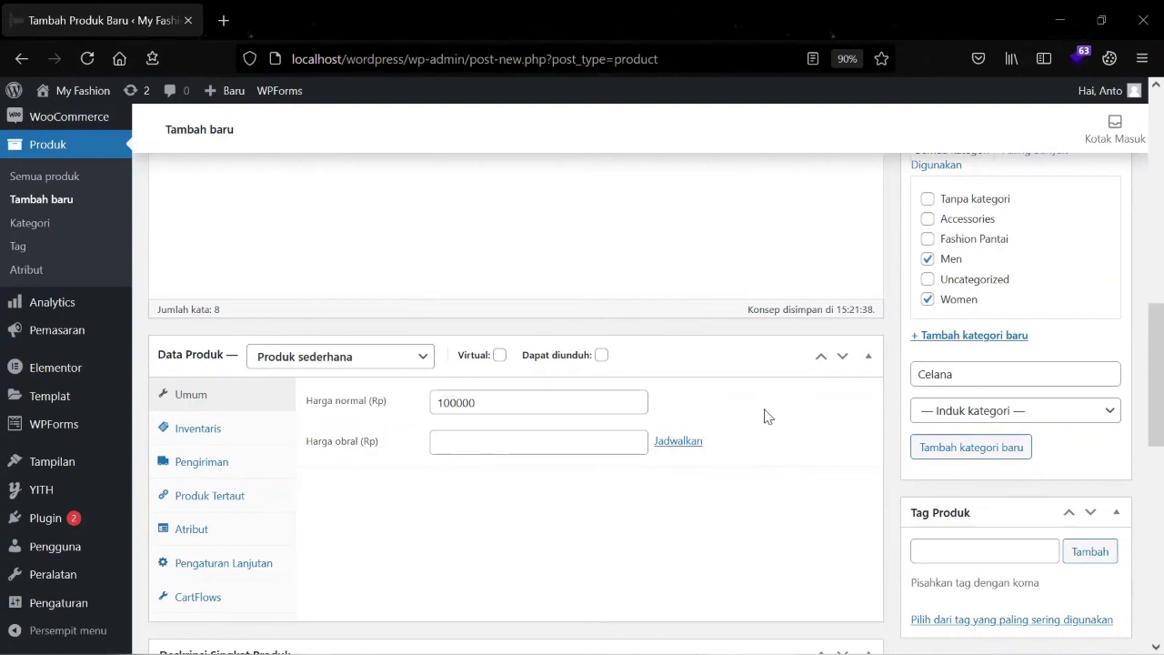
- Show the date fields for scheduling the product's sale price
click(660, 446)
scroll(514, 508, down, 1)
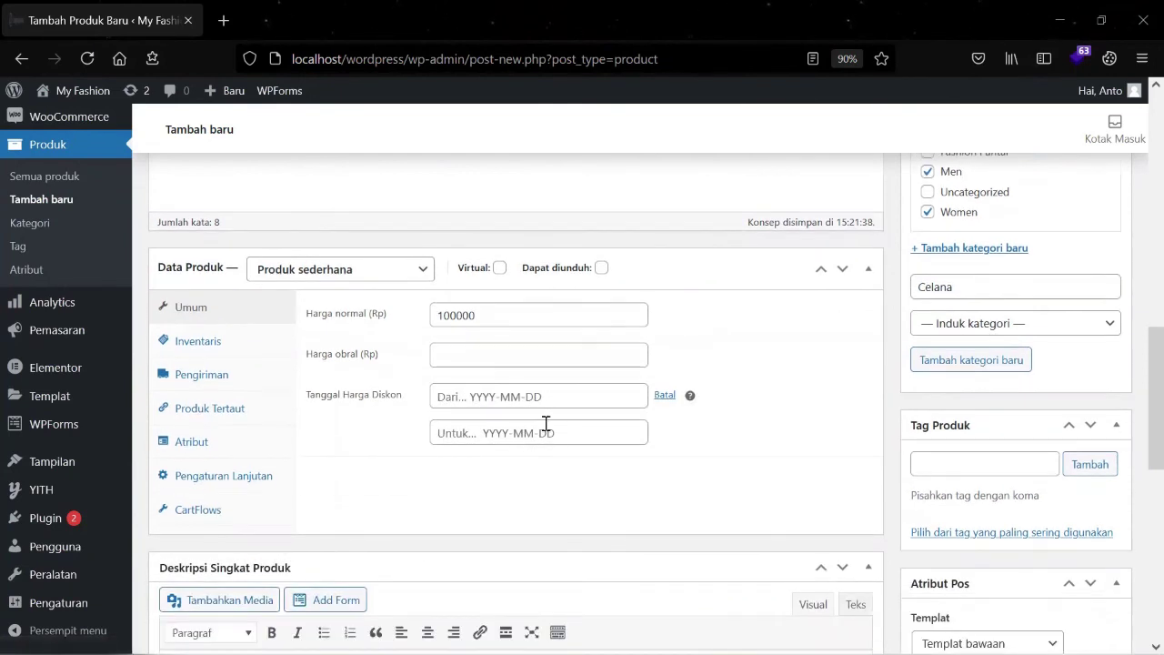
scroll(546, 424, up, 1)
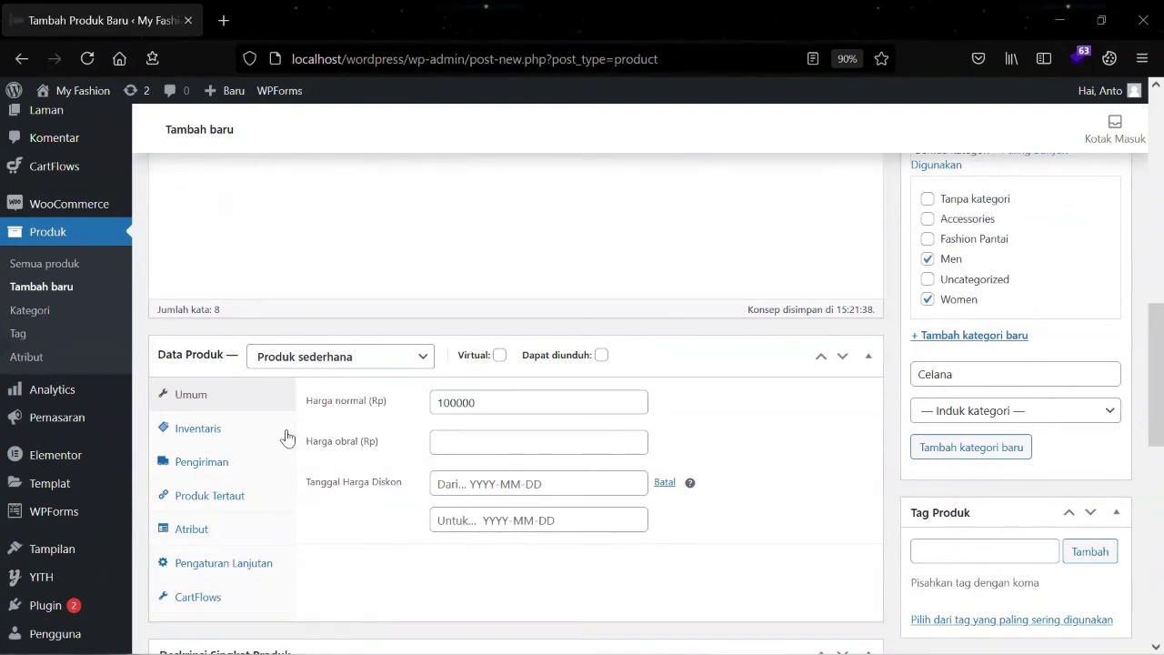
- Review the new product's inventory and shipping options in its product data
click(247, 431)
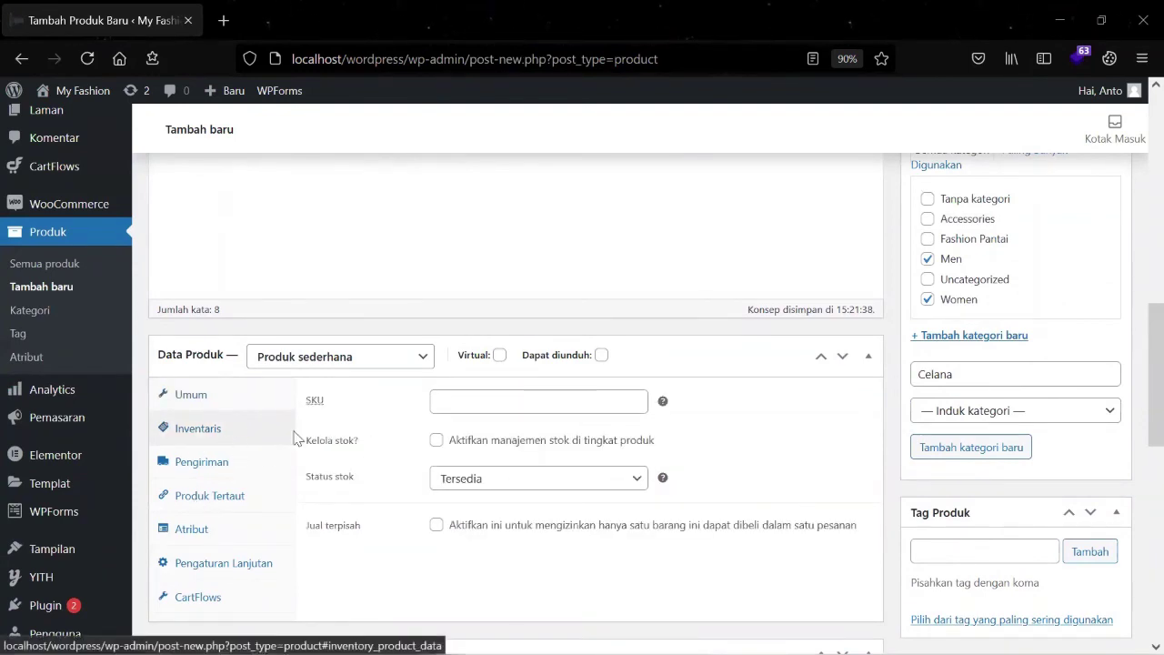
click(217, 464)
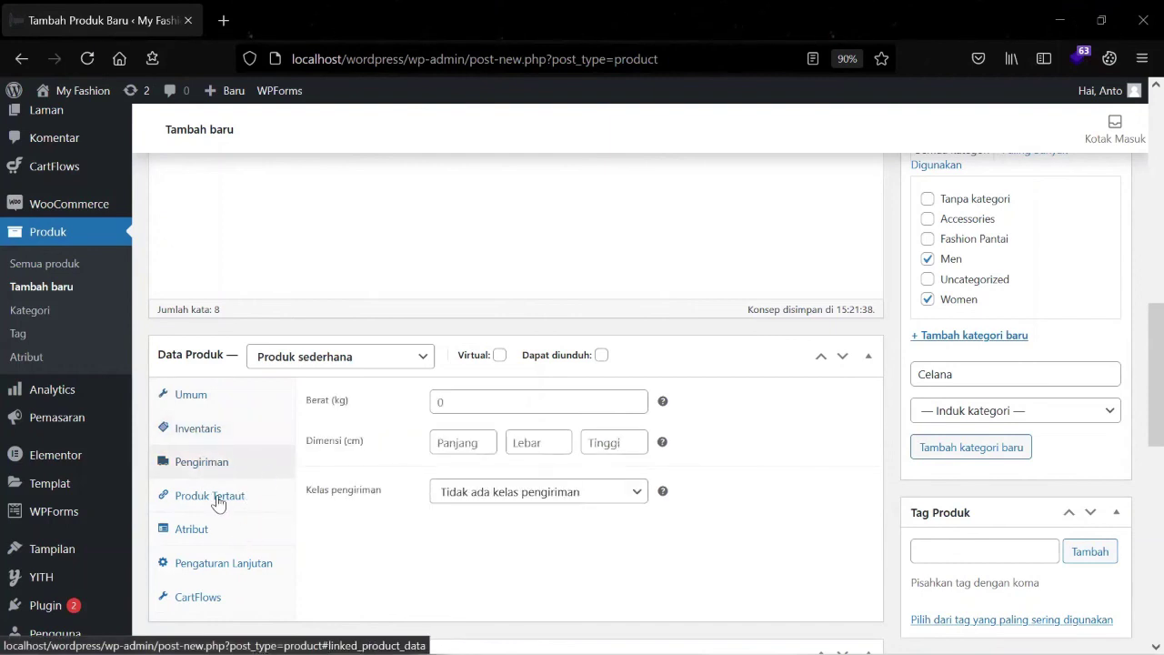
scroll(278, 488, down, 1)
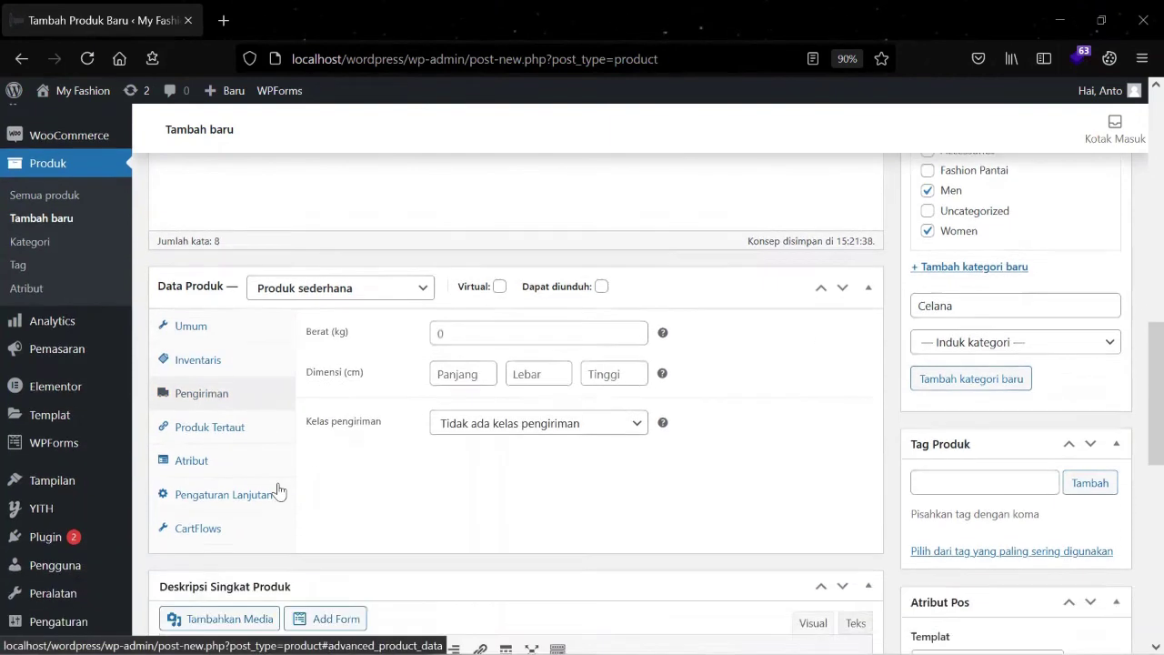
scroll(468, 376, up, 5)
scroll(364, 343, down, 6)
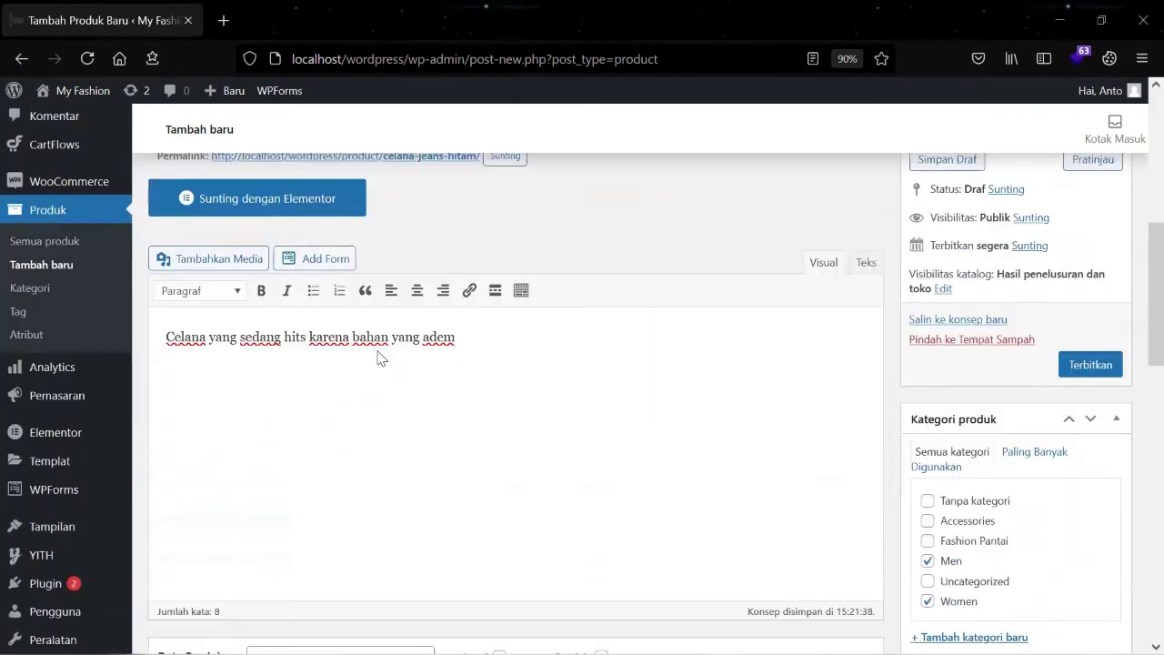
scroll(215, 443, down, 1)
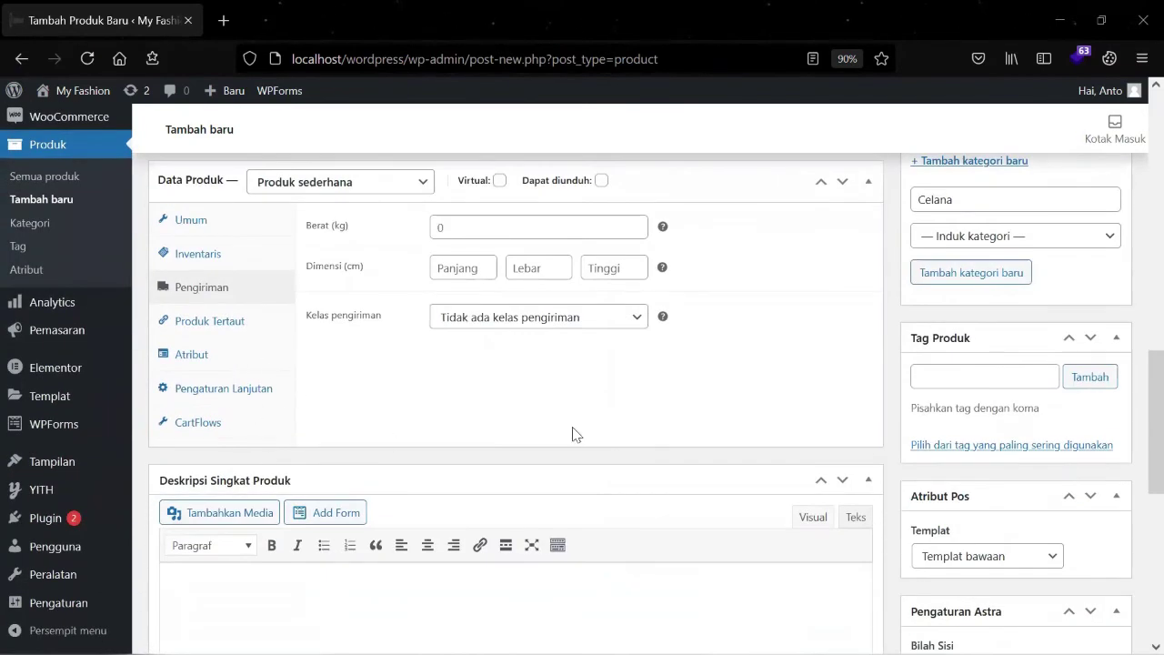
scroll(701, 364, up, 2)
- Write "Jeans 2021" as the product's short description
scroll(533, 309, down, 7)
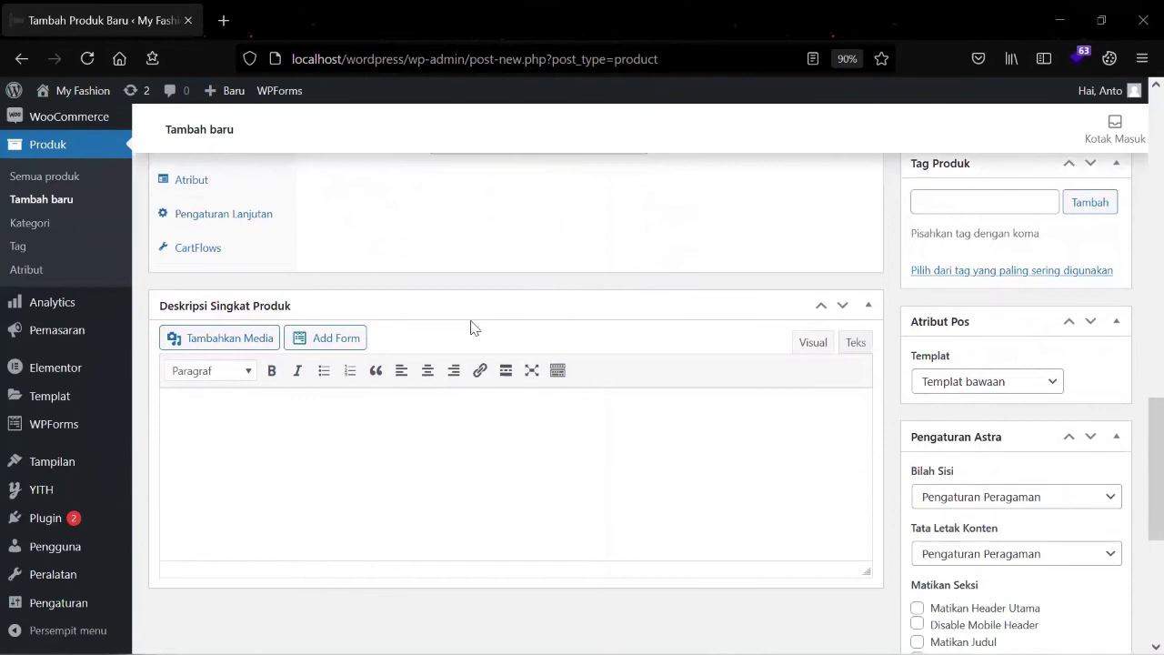
scroll(382, 421, down, 2)
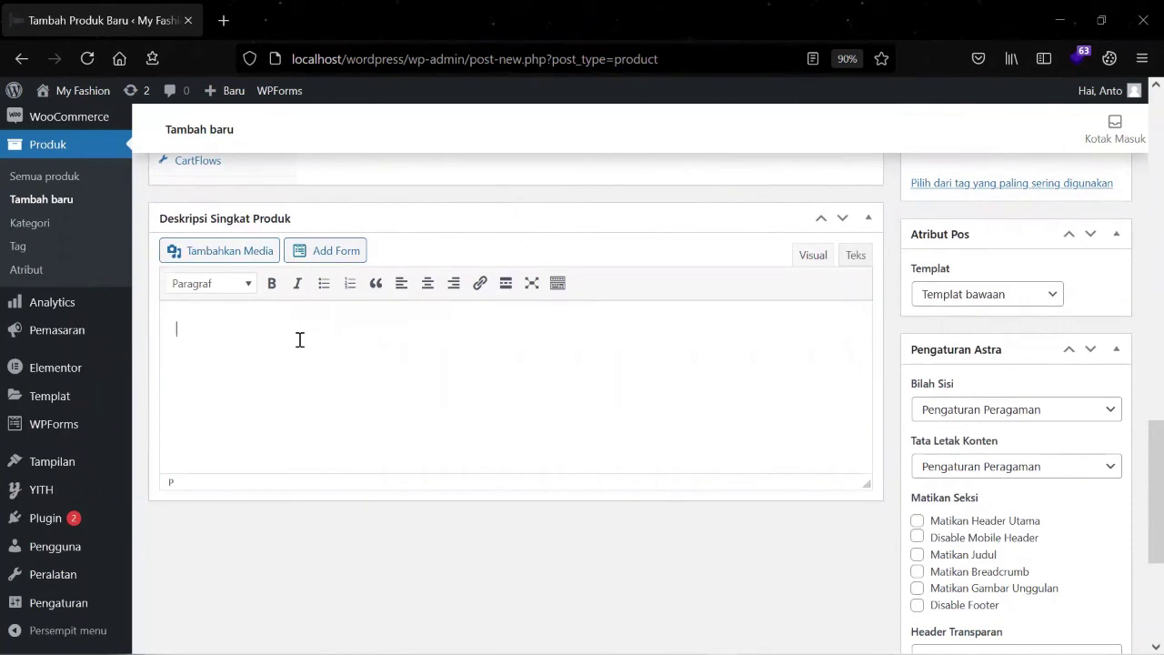
scroll(299, 346, up, 10)
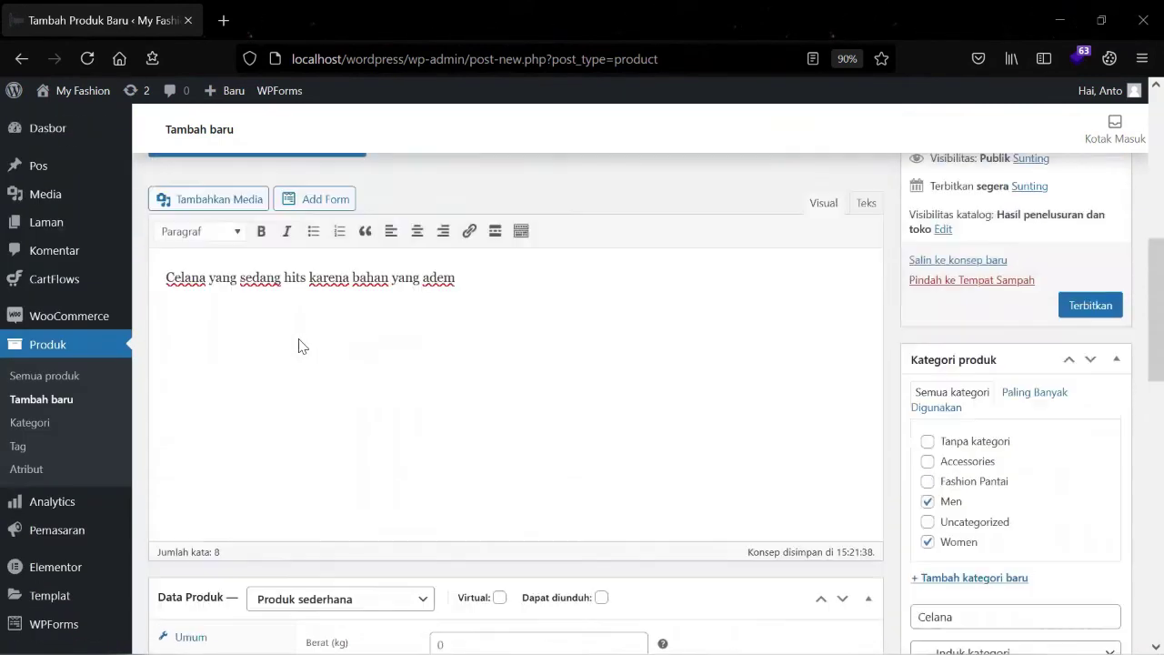
scroll(294, 327, down, 10)
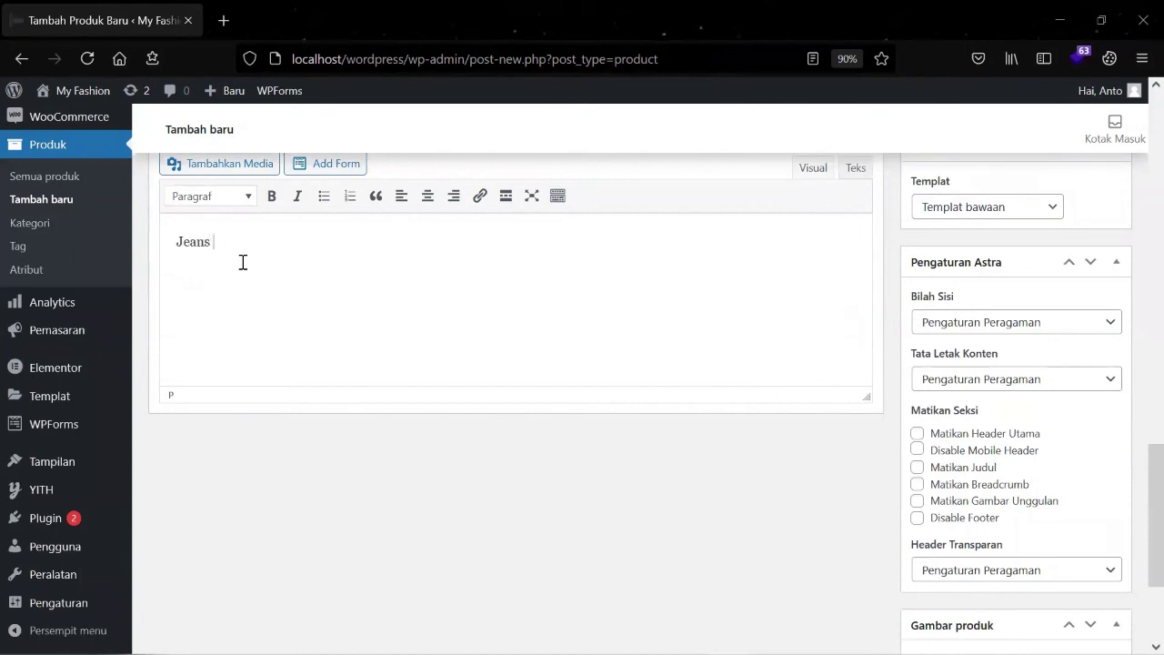
scroll(624, 317, up, 5)
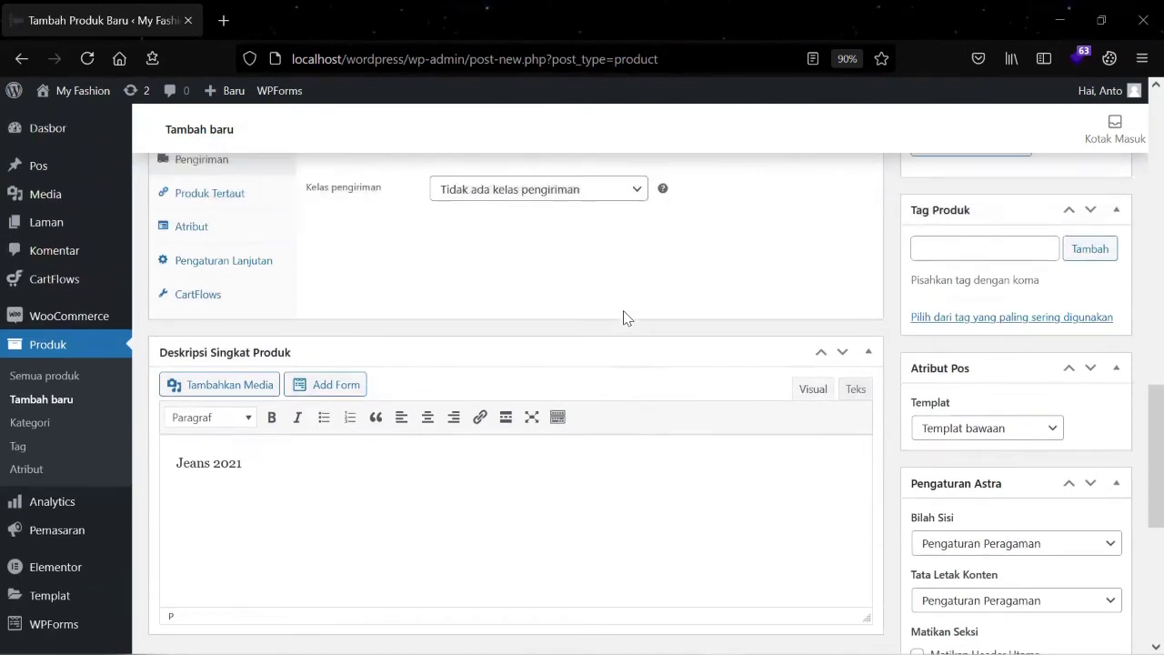
- Start setting the product image and search the free Pixabay images for "jeans"
scroll(697, 322, down, 3)
scroll(824, 301, down, 5)
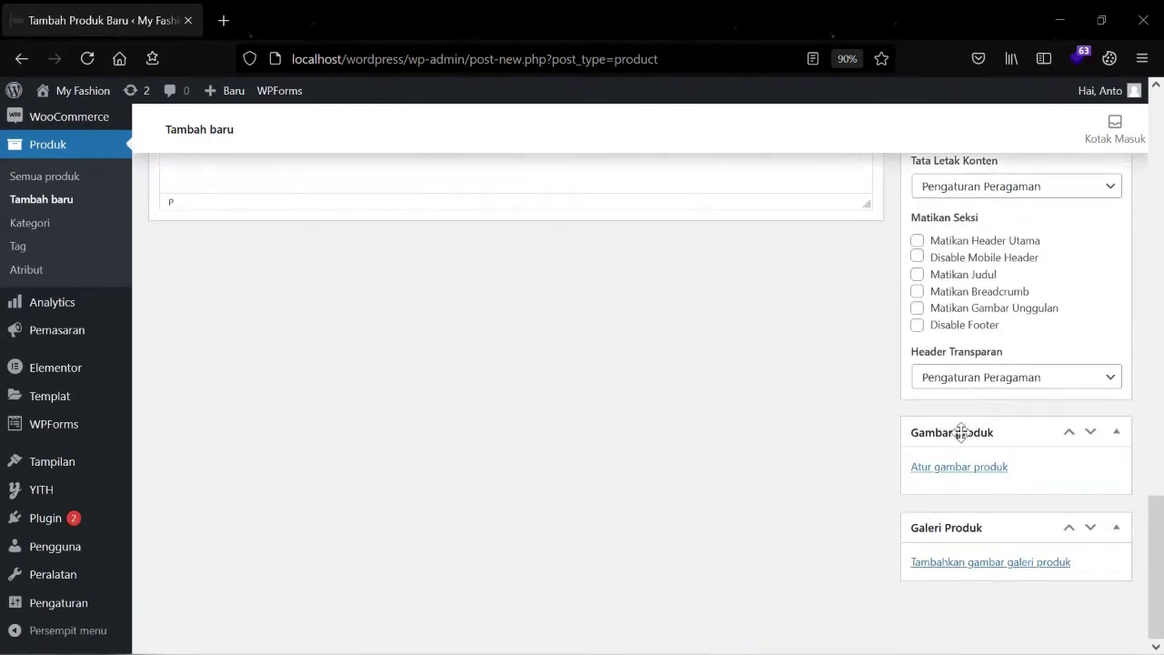
click(980, 474)
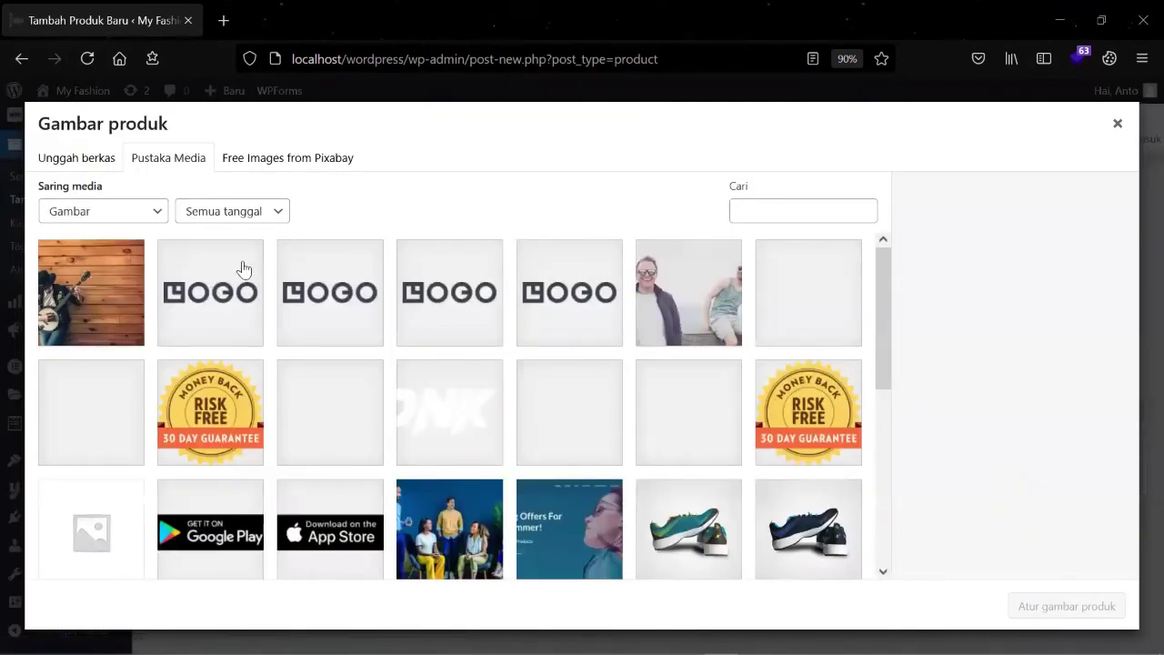
click(106, 169)
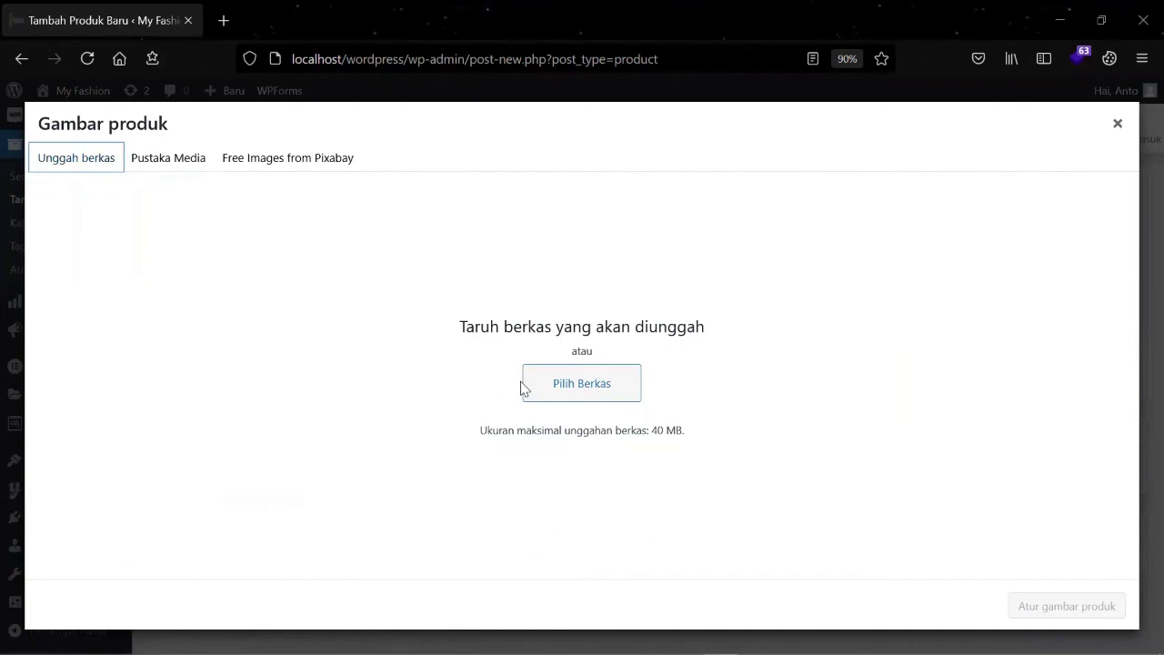
click(337, 168)
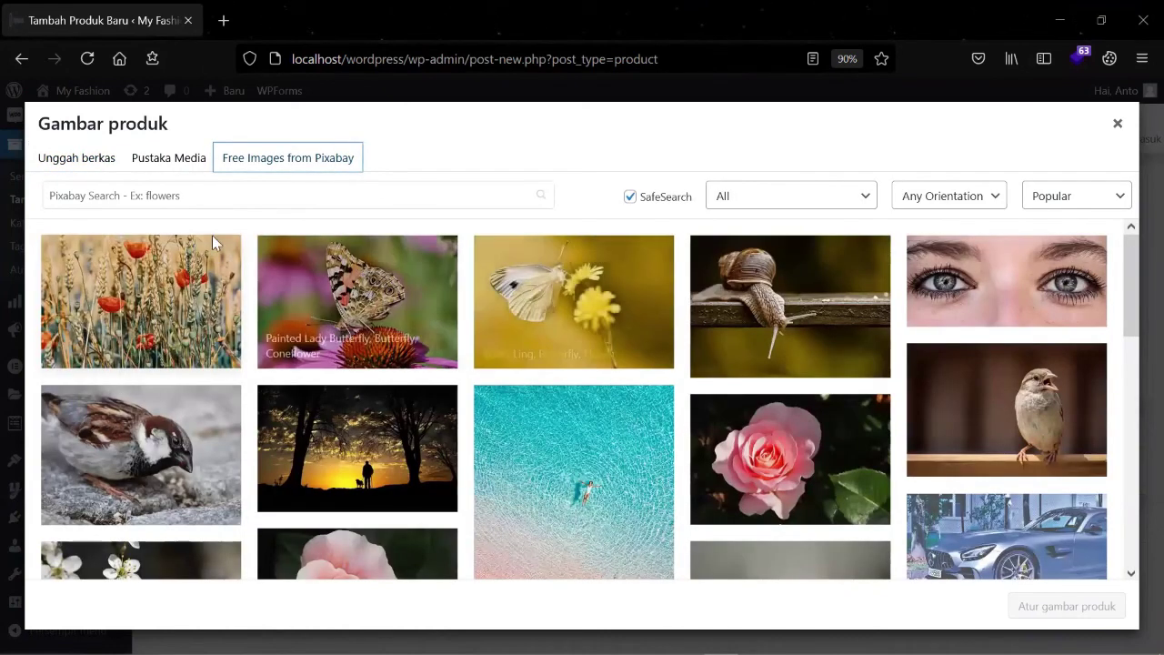
click(288, 202)
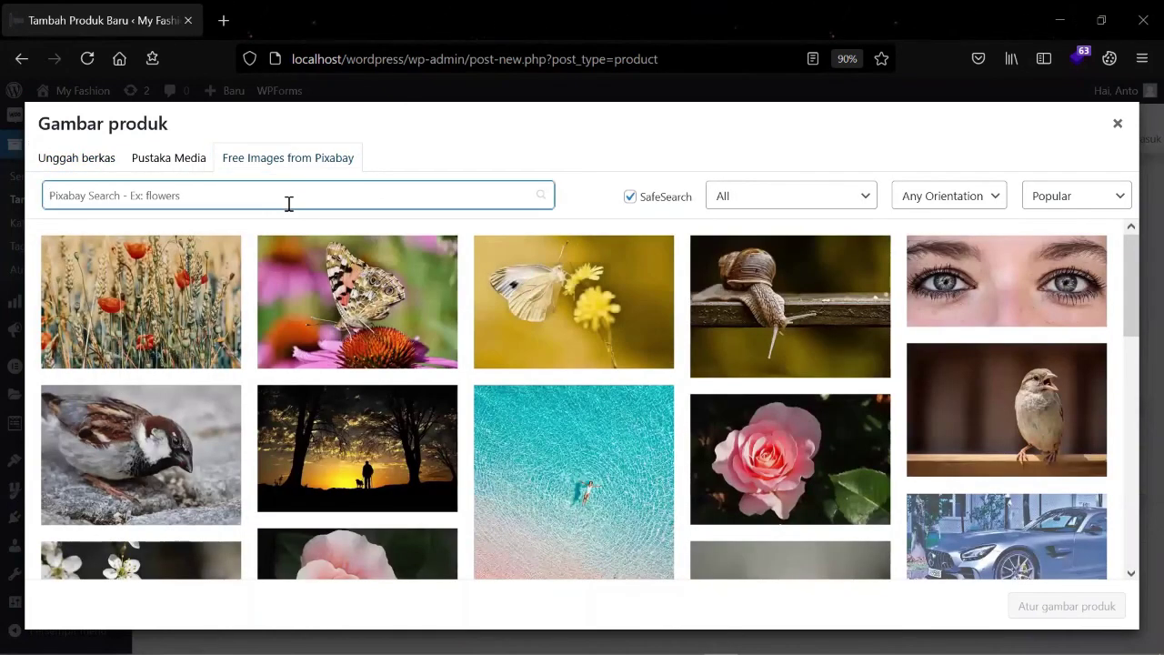
text(jeans)
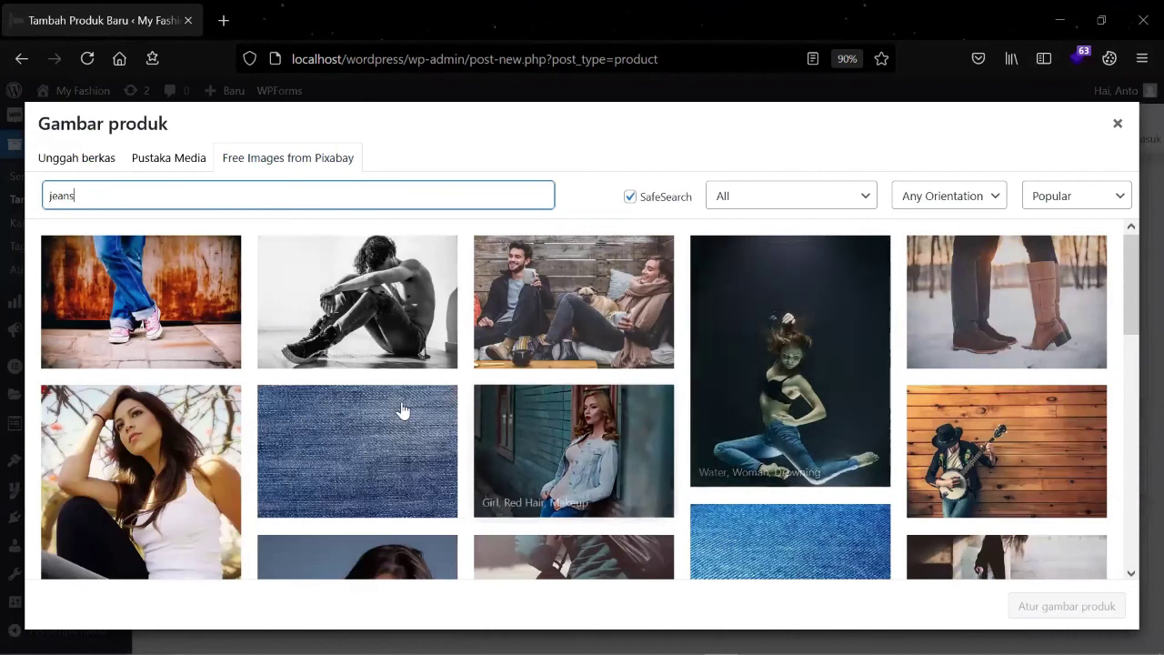
- Save and insert the Pixabay photo of a man, woman and dog as the product image
click(557, 309)
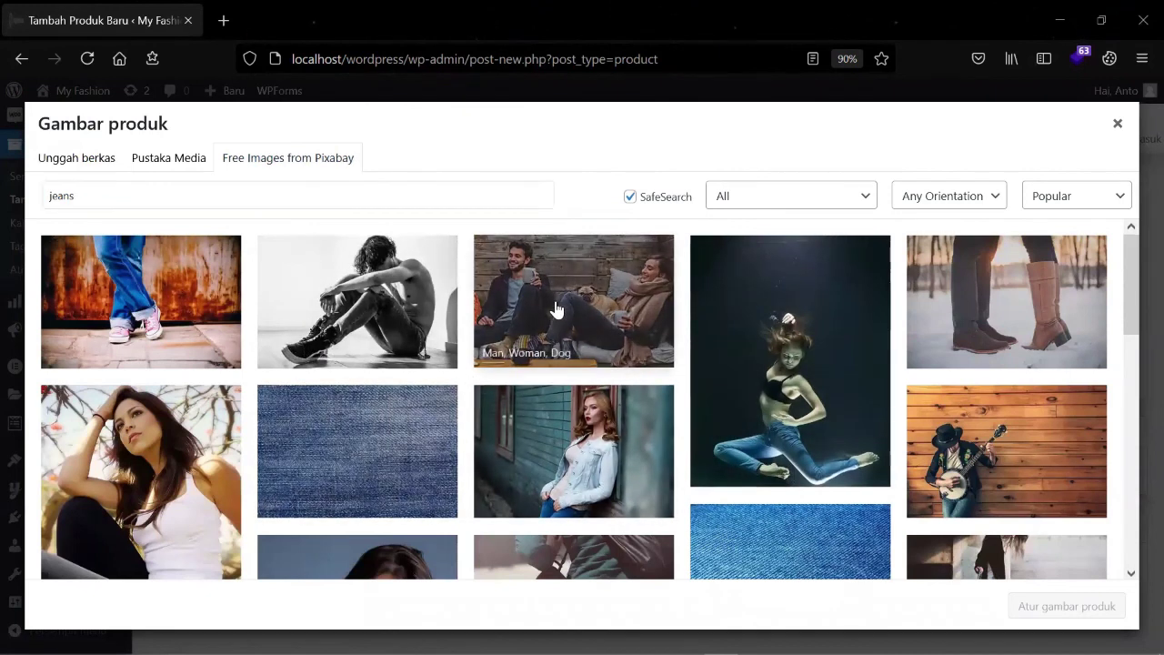
click(588, 304)
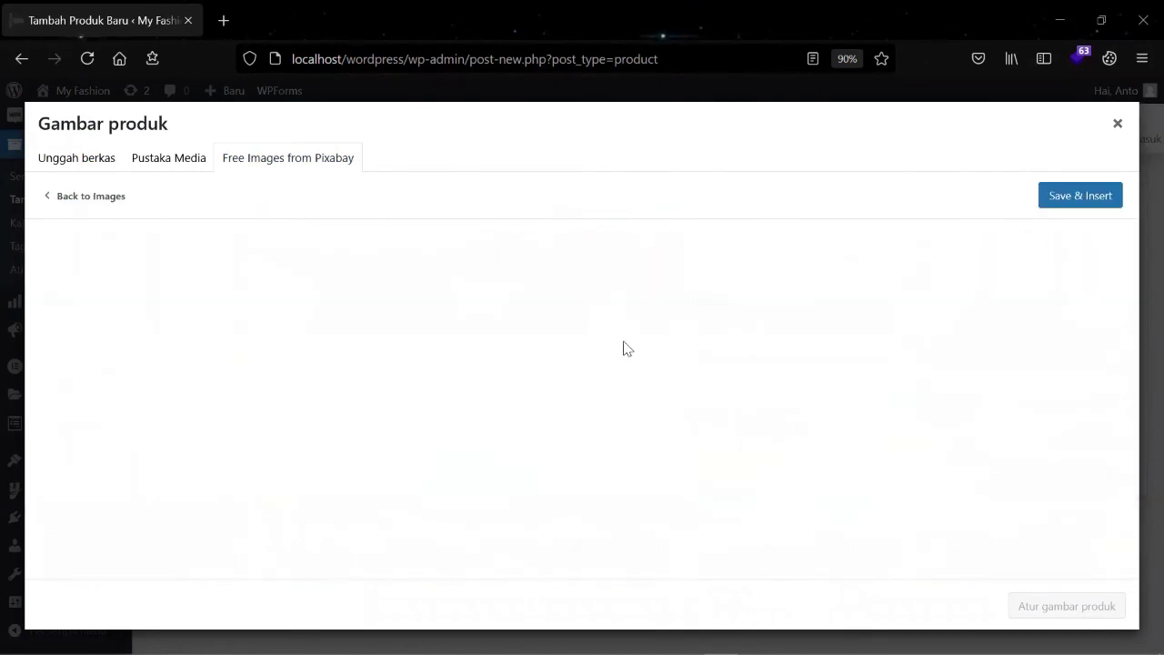
scroll(867, 340, down, 5)
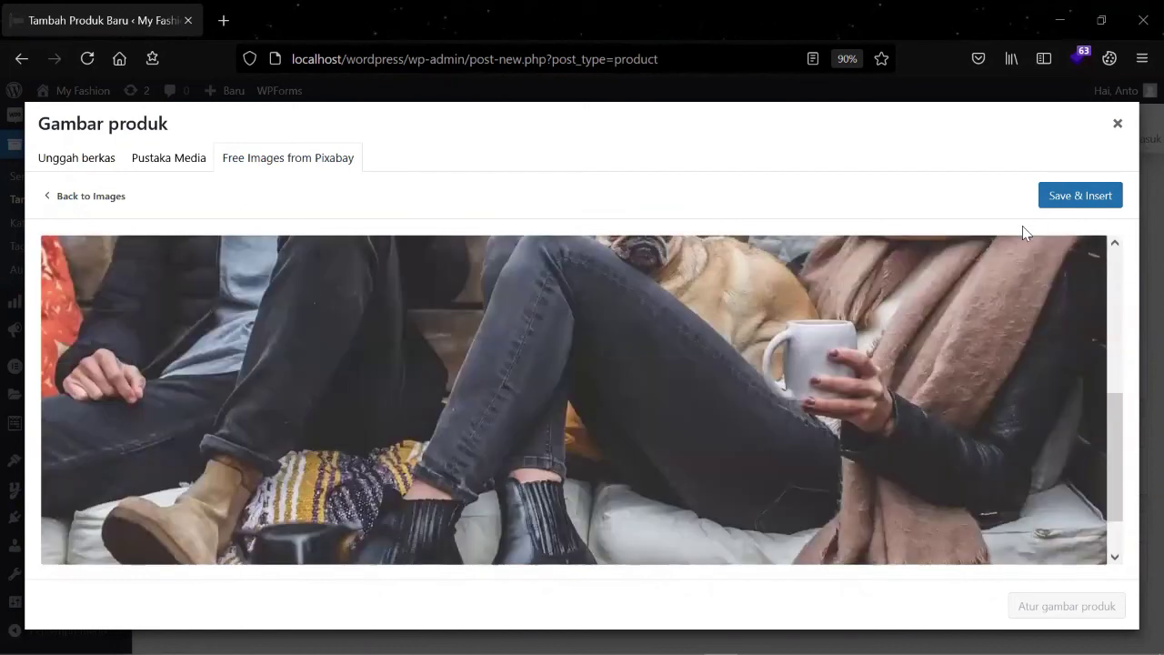
click(1047, 196)
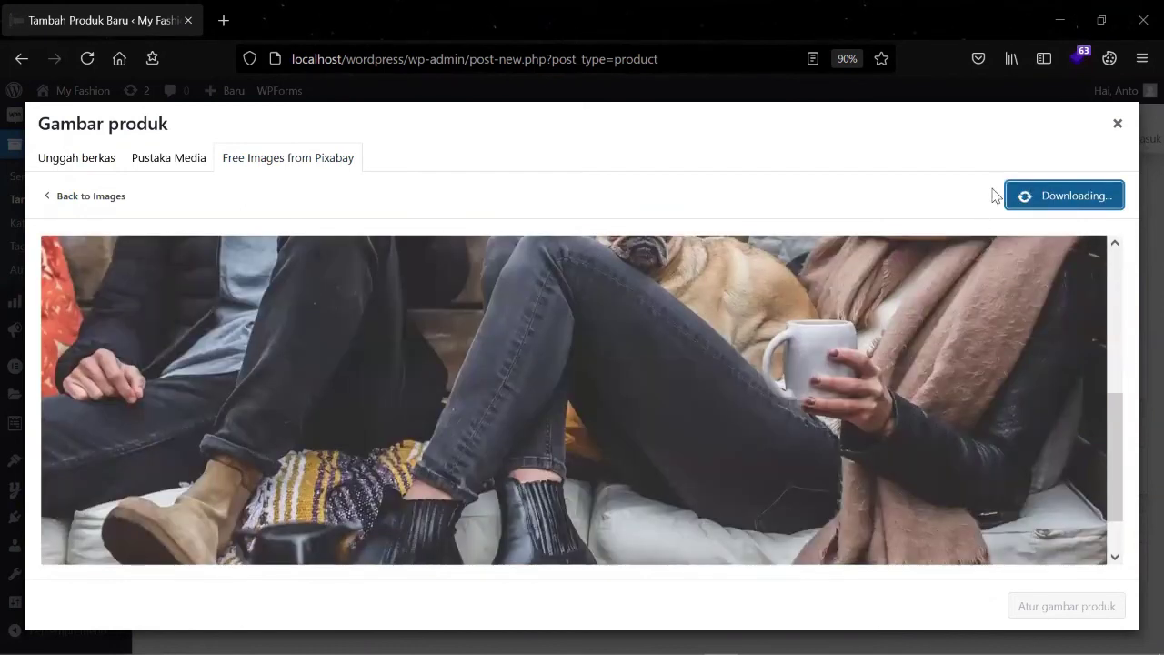
scroll(754, 348, down, 2)
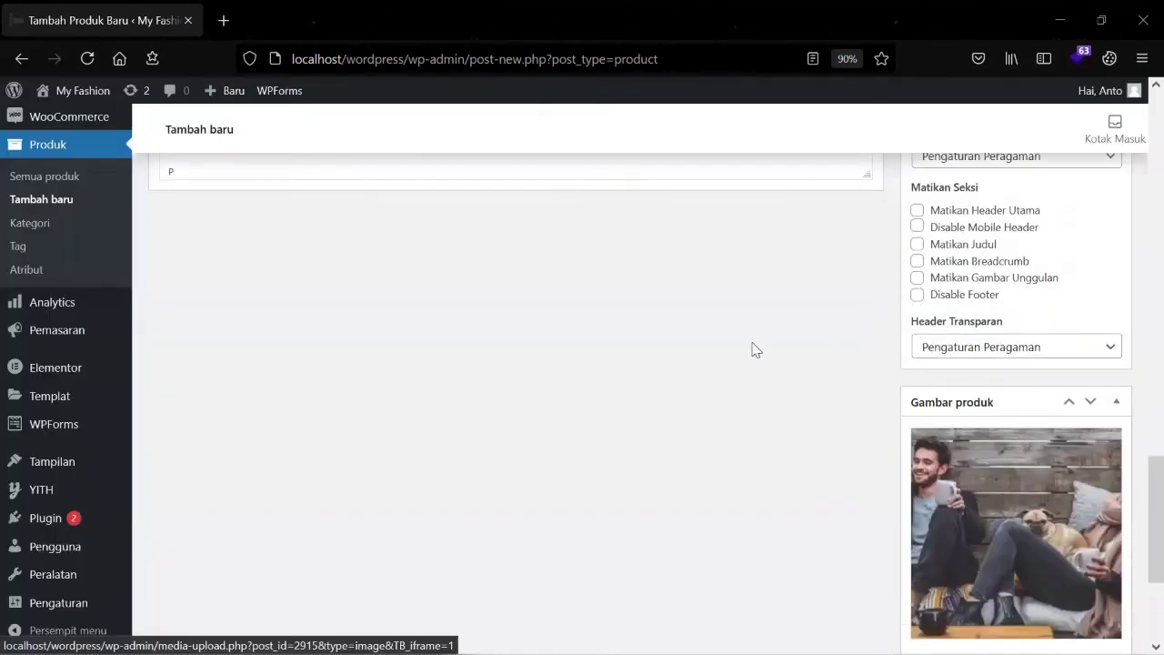
- Check over the Celana Jeans Hitam product's details and publish it
scroll(1002, 409, up, 10)
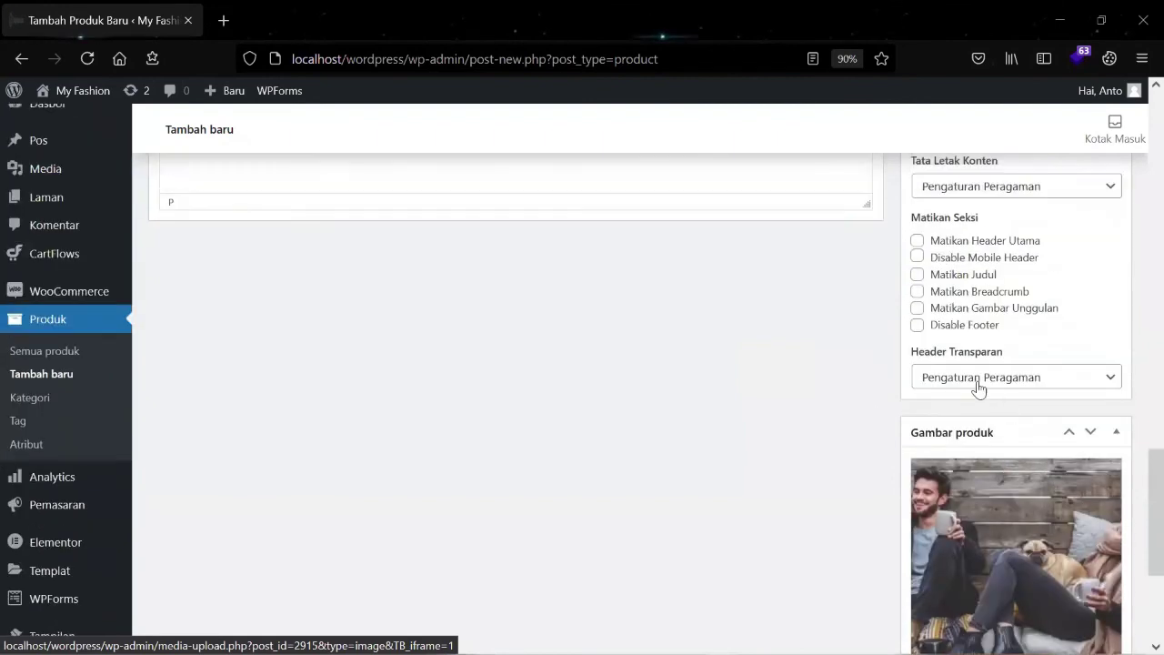
scroll(457, 330, up, 3)
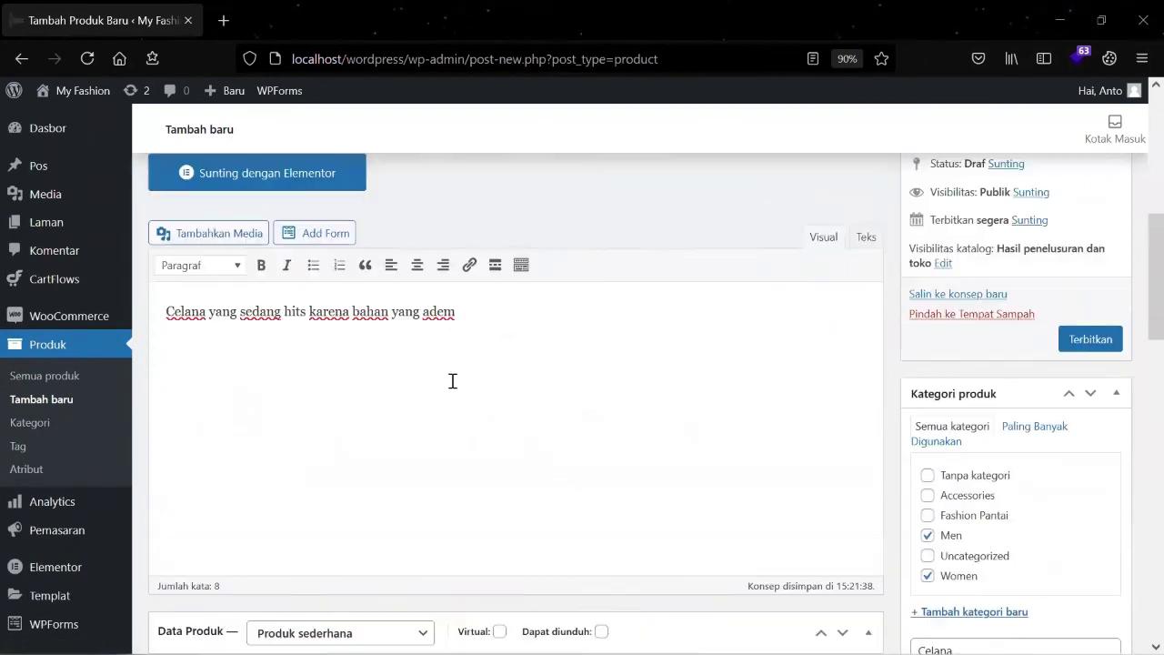
scroll(631, 410, down, 3)
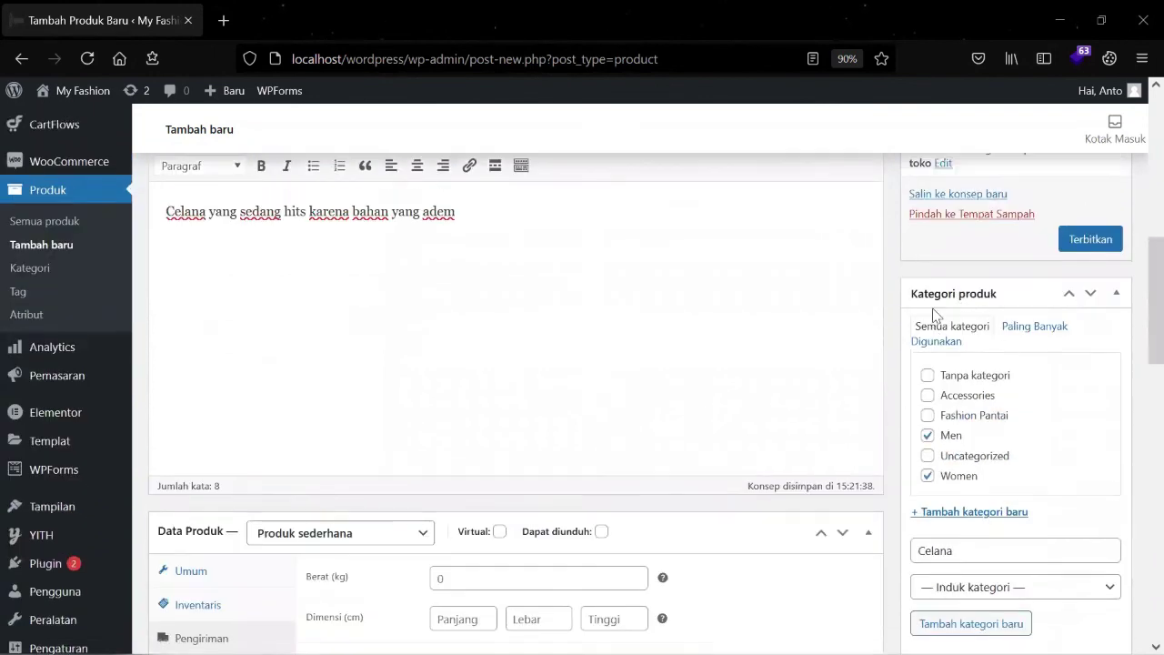
scroll(1073, 392, up, 3)
click(1083, 393)
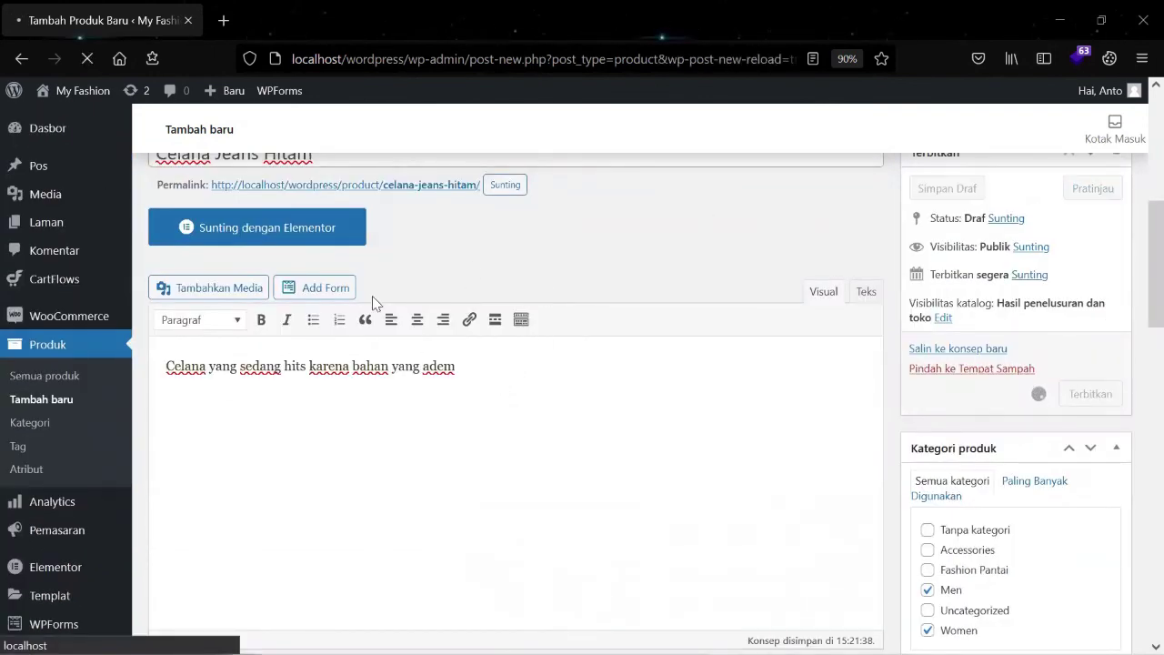
scroll(287, 384, down, 1)
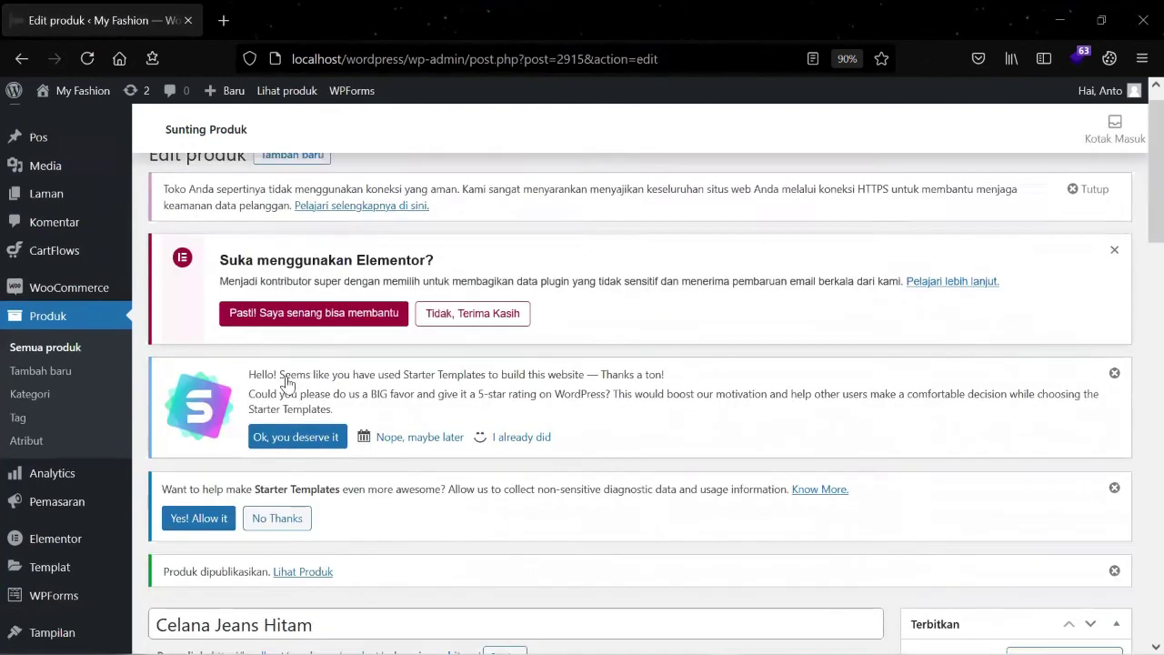
scroll(492, 418, down, 3)
scroll(528, 403, down, 2)
scroll(530, 408, up, 5)
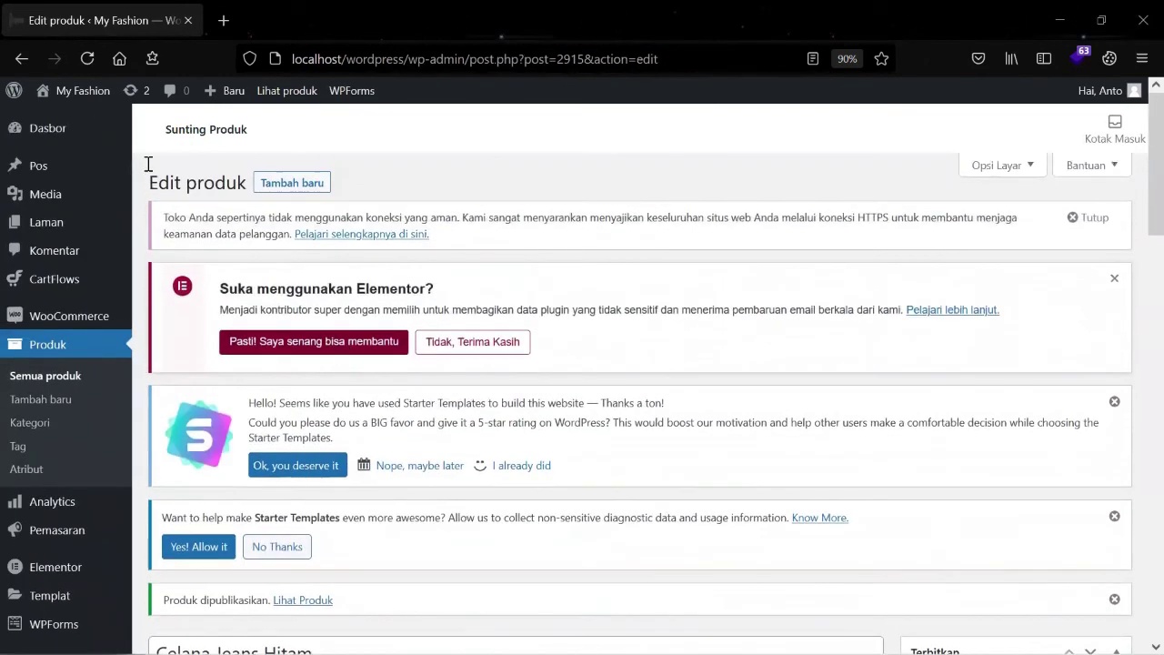
- Open the My Fashion site in a new browser tab and go to its Store page
mouse_move(54, 90)
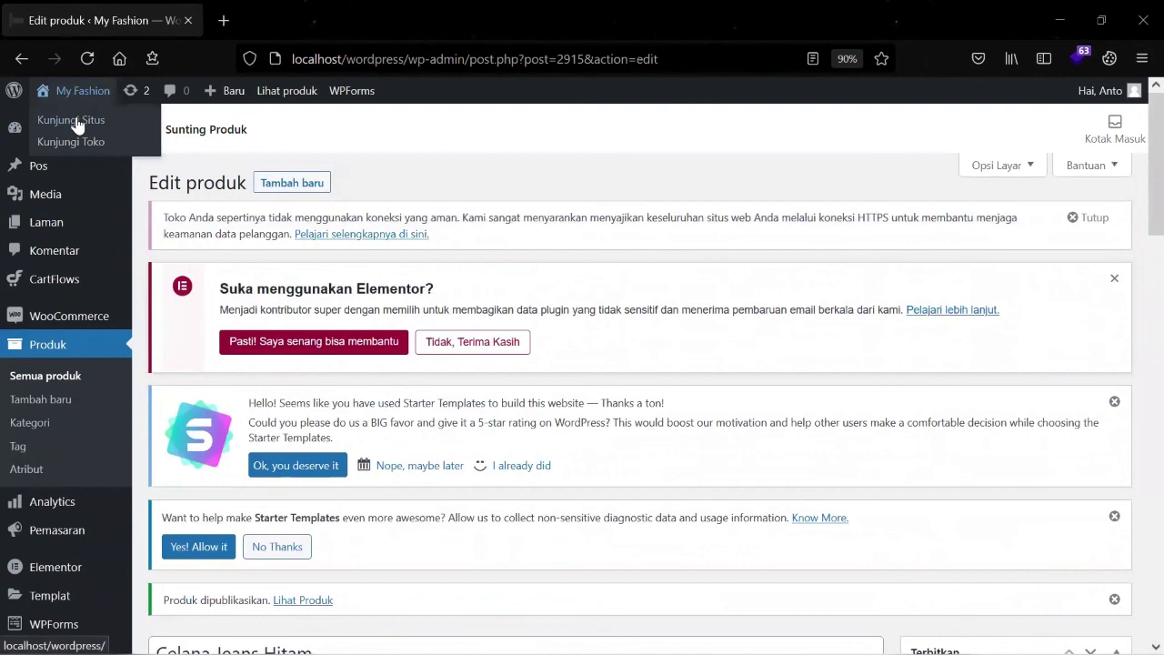
right_click(80, 119)
click(124, 140)
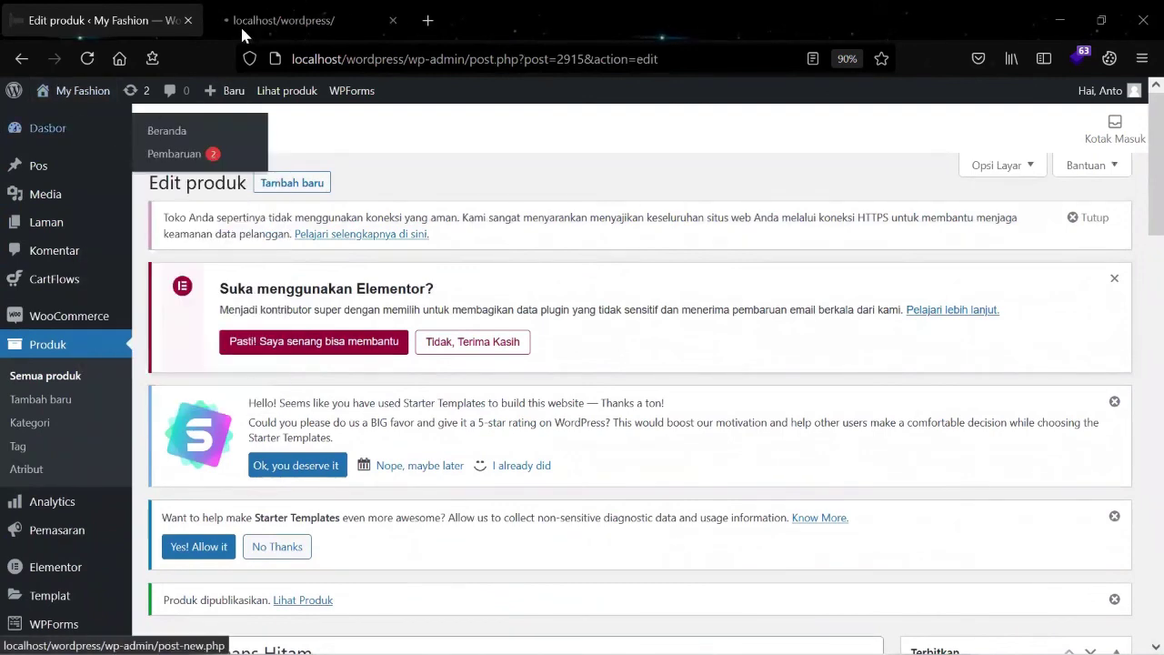
click(297, 25)
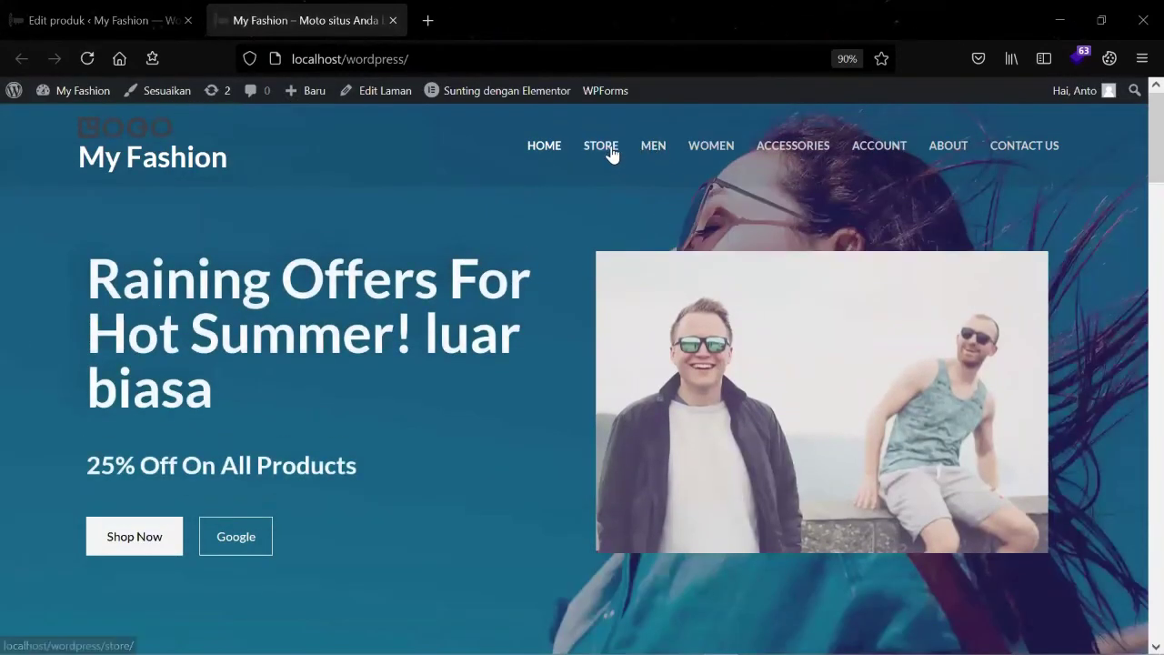
click(617, 146)
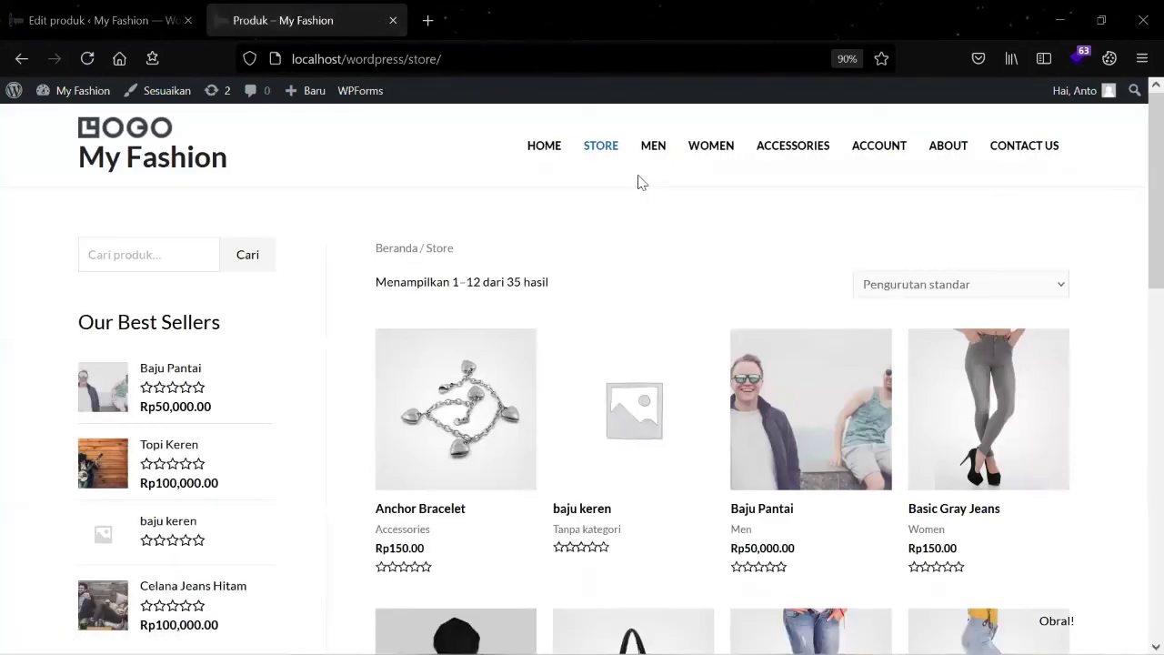
- Browse the store's Men category to find the Celana Jeans Hitam product
scroll(592, 187, down, 3)
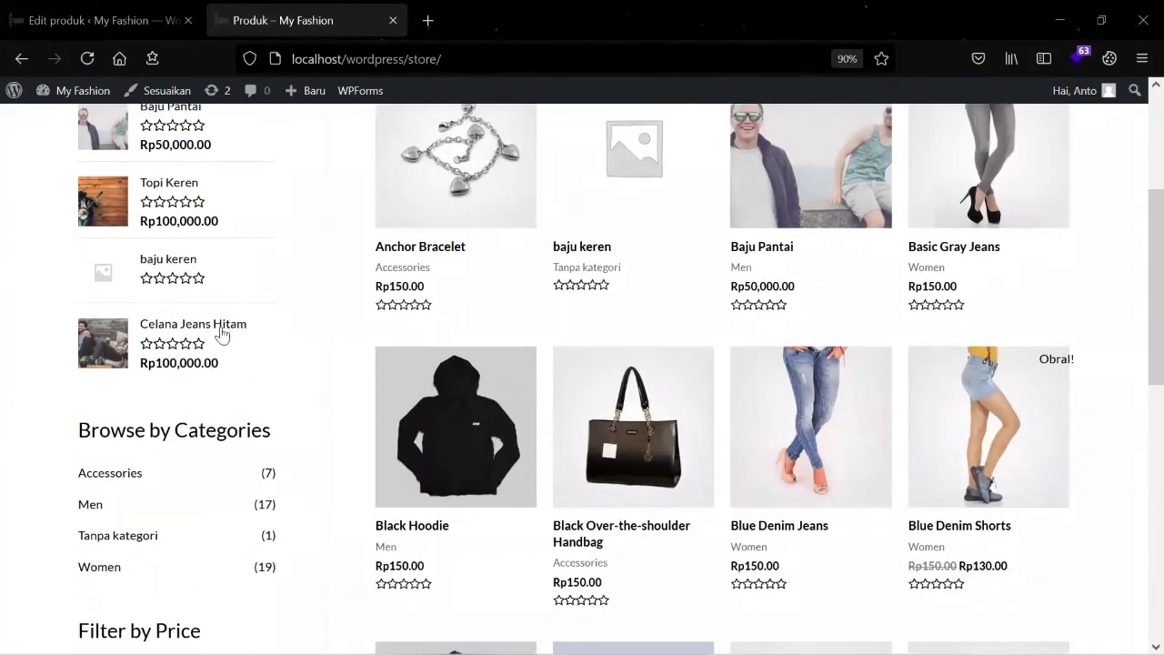
scroll(209, 363, down, 2)
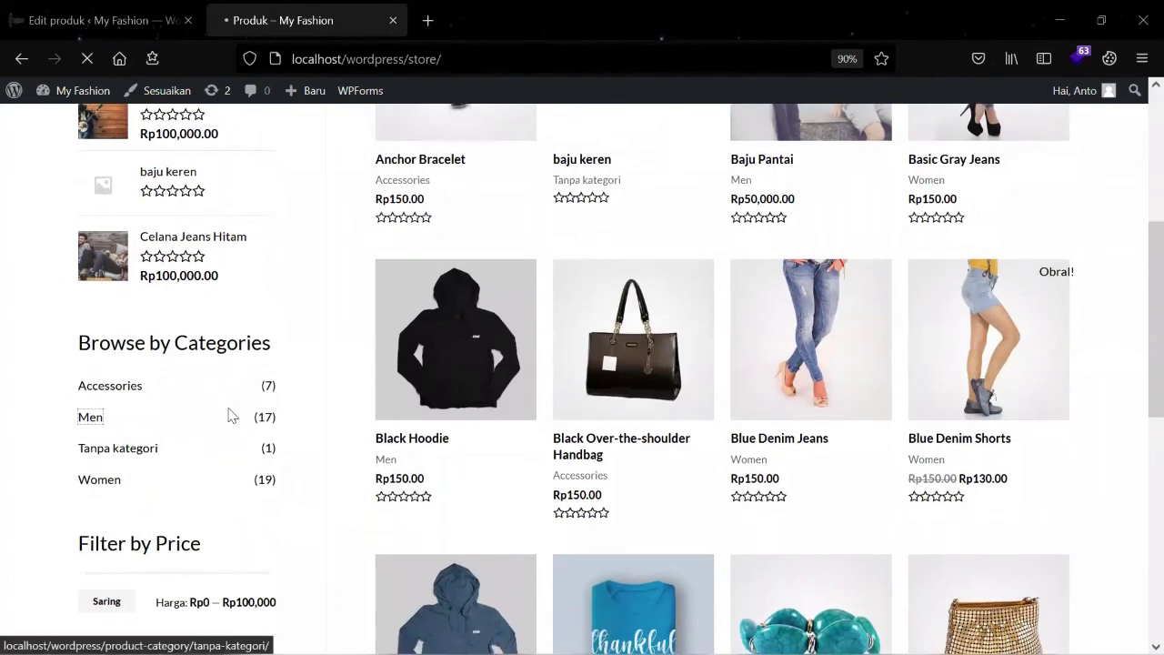
scroll(389, 367, up, 2)
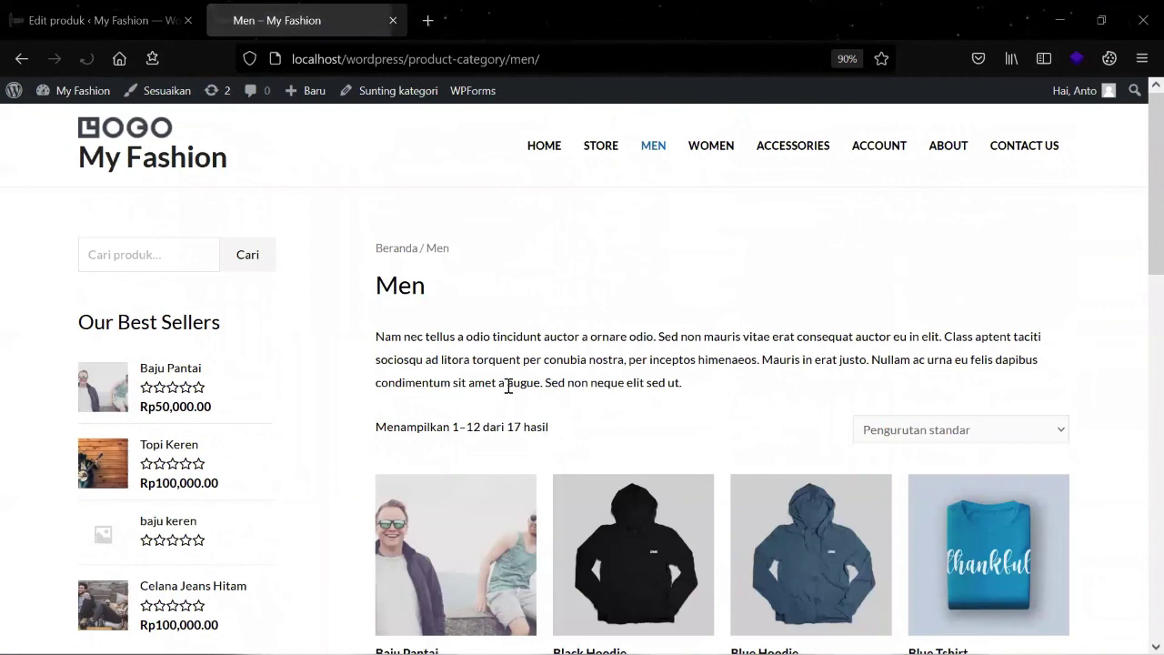
scroll(506, 405, down, 3)
scroll(507, 405, down, 6)
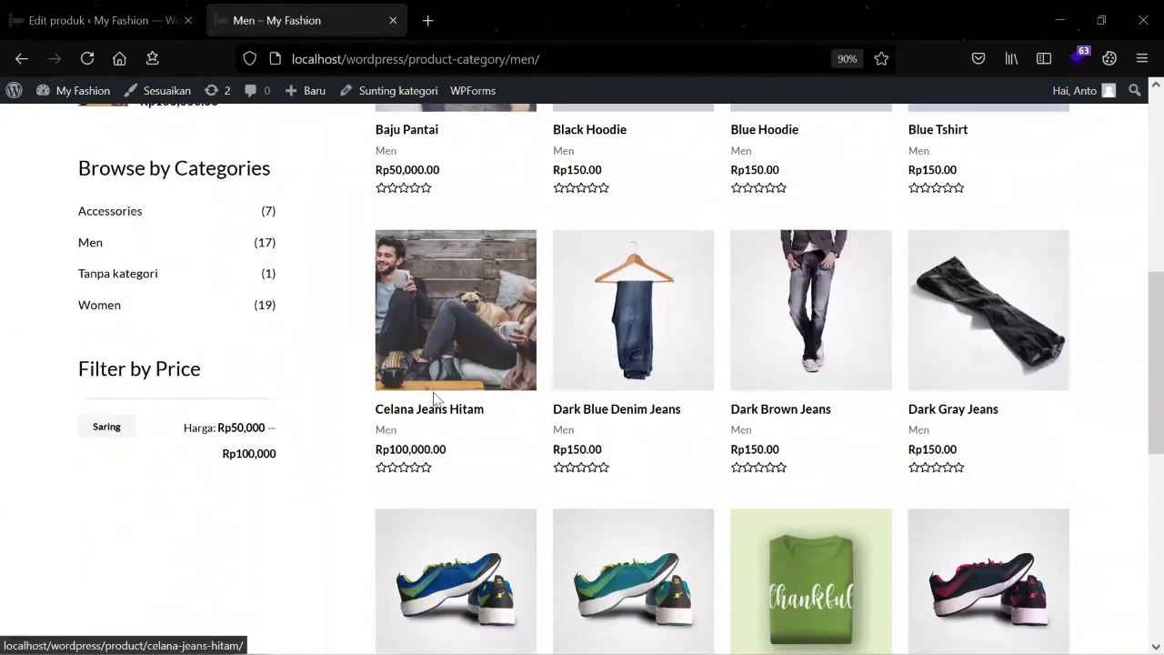
- Open the Celana Jeans Hitam product page and examine its image, price, short description, categories, full description and related products
scroll(455, 375, up, 5)
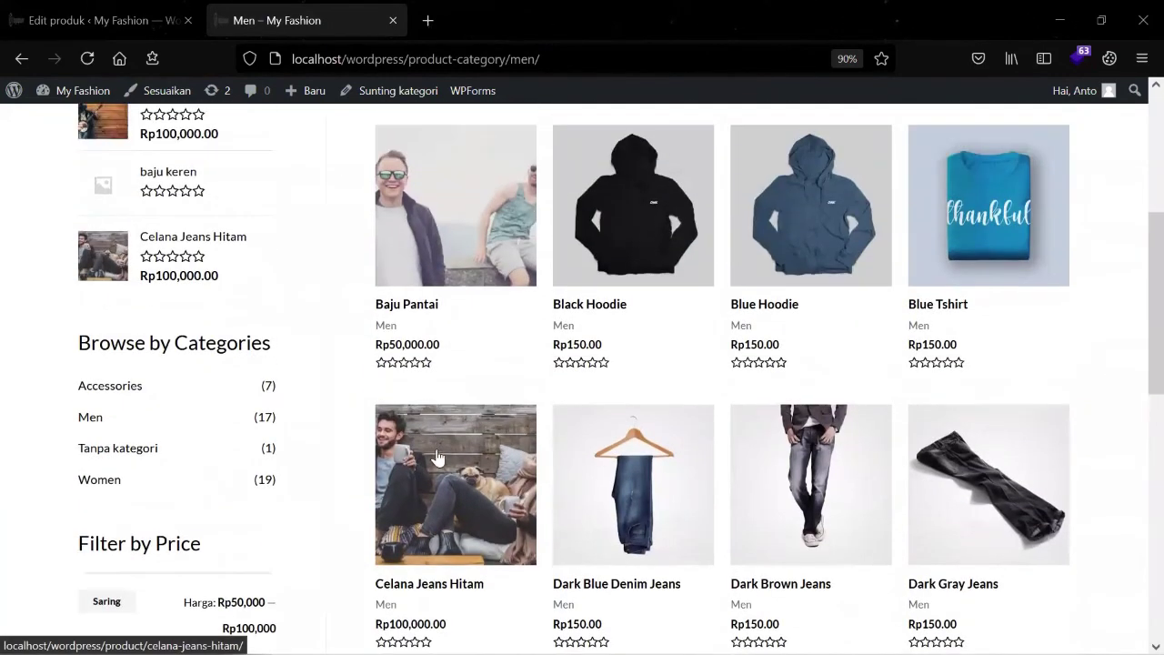
scroll(482, 359, down, 5)
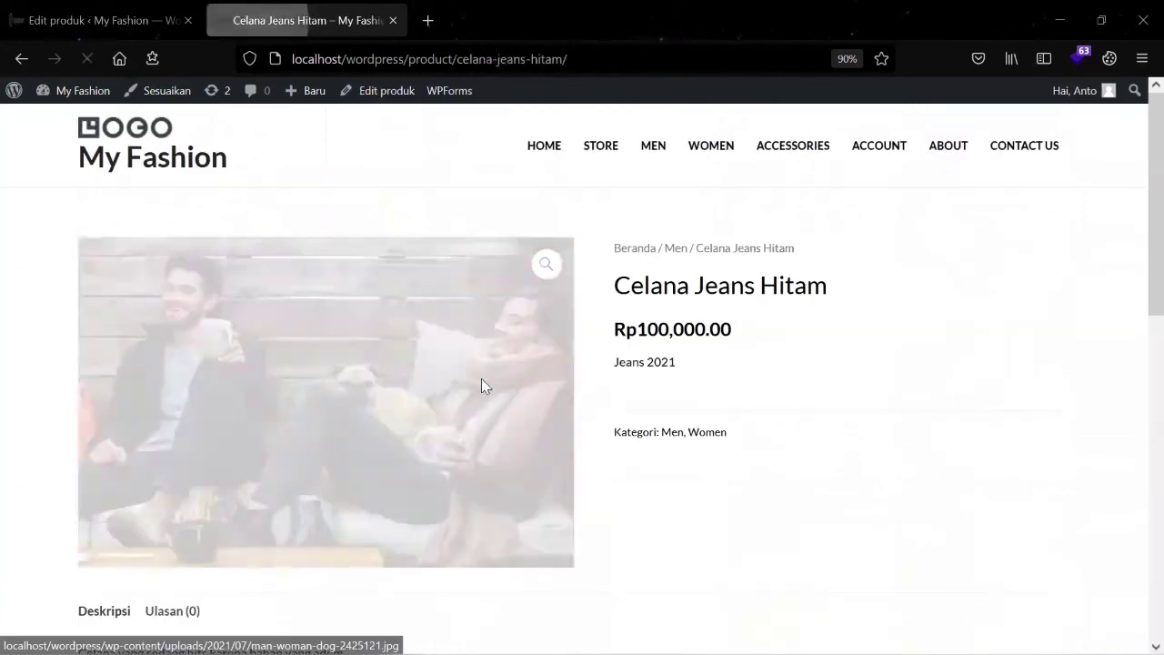
scroll(581, 369, down, 4)
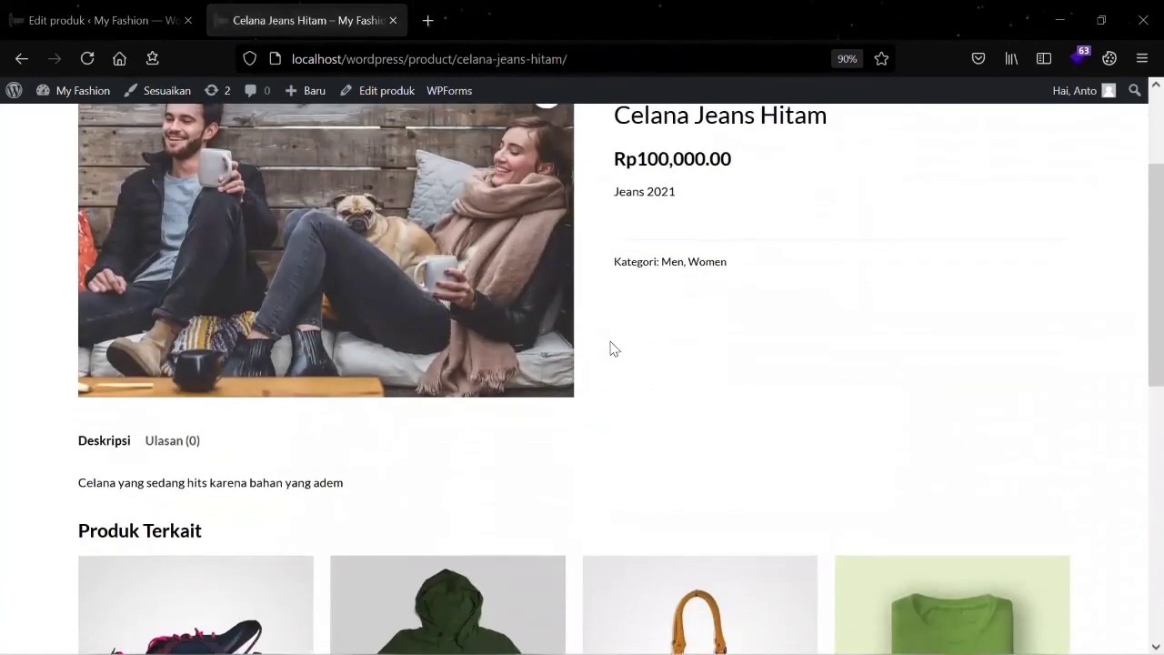
scroll(627, 356, up, 4)
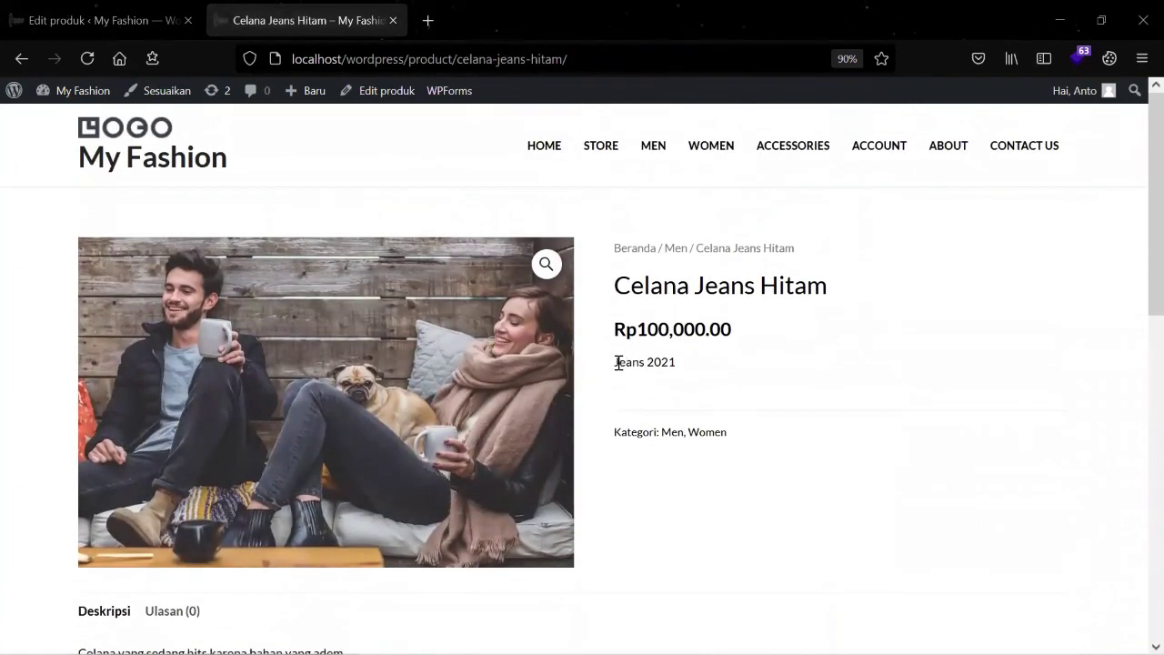
scroll(674, 364, down, 4)
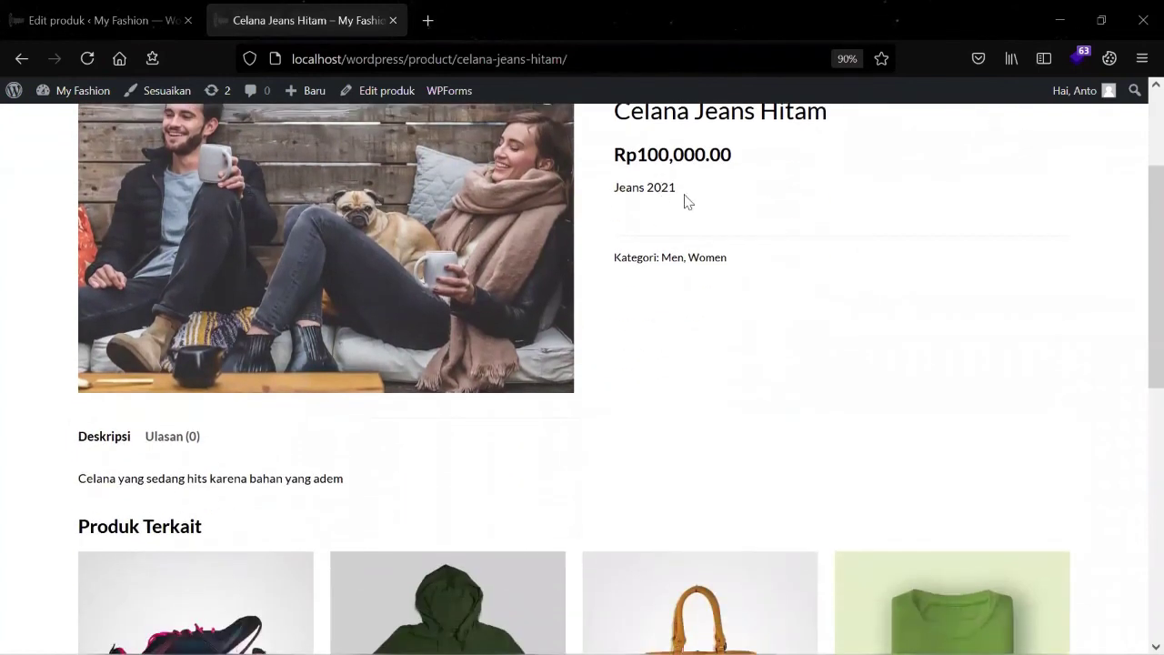
scroll(675, 241, down, 4)
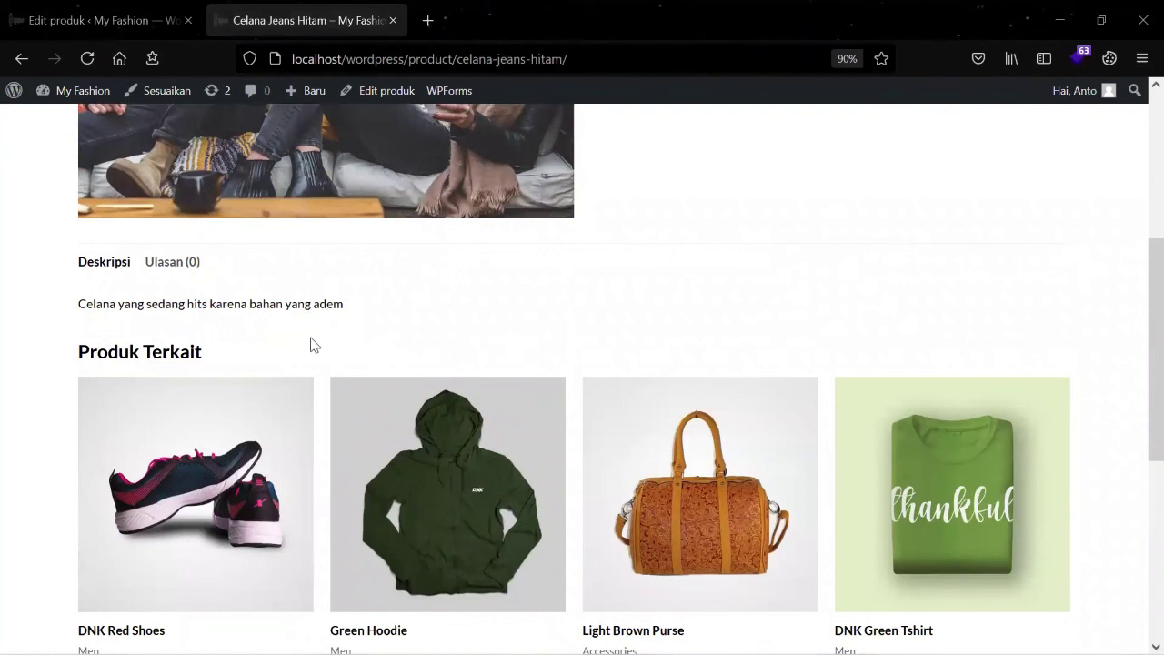
scroll(310, 344, up, 4)
scroll(327, 408, down, 2)
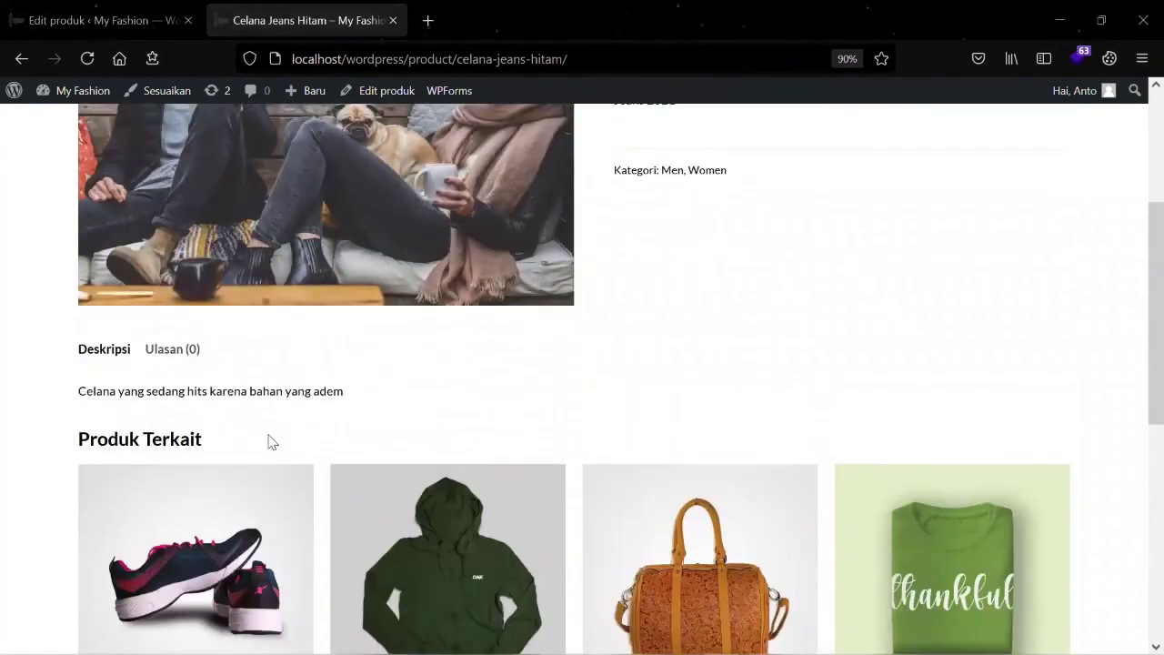
scroll(345, 455, up, 2)
scroll(546, 459, down, 2)
scroll(764, 400, up, 6)
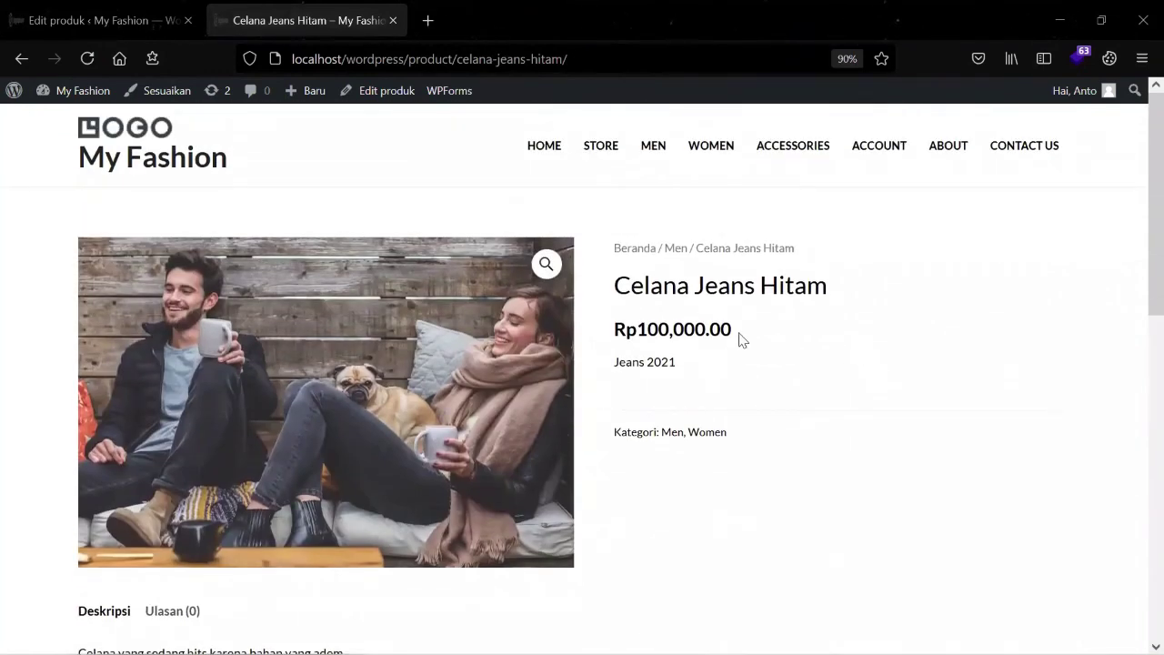